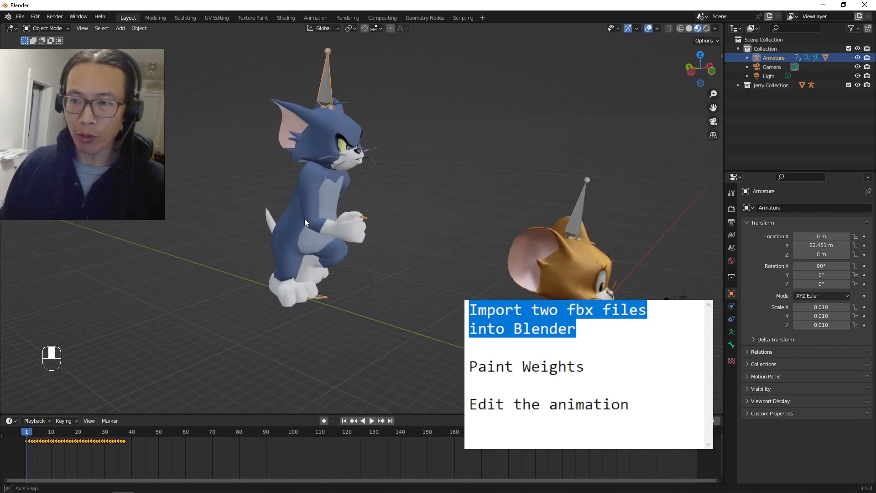
# Play and stop the animation, return to the first frame, and examine the cat character from the front
pyautogui.press('space')
pyautogui.press('space')
pyautogui.hotkey('shift', 'Left')
pyautogui.moveTo(405, 111); pyautogui.dragTo(379, 228, button='middle')
pyautogui.scroll(3, 402, 144)
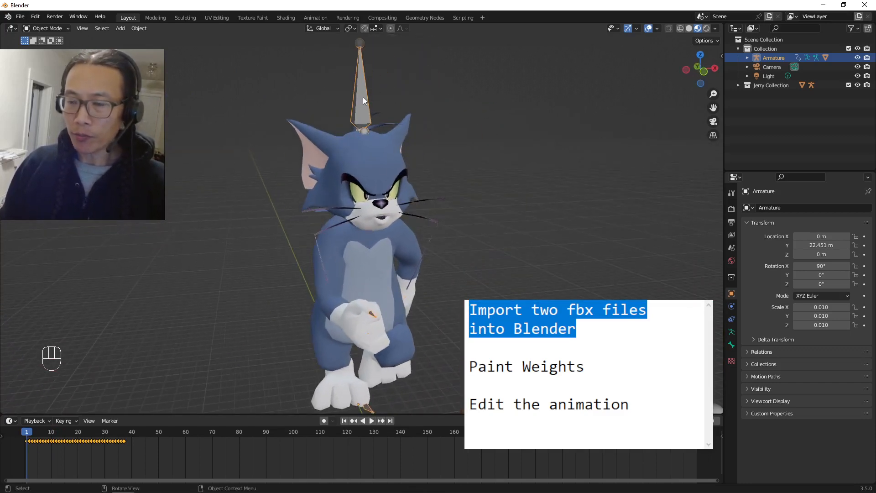
pyautogui.moveTo(365, 121); pyautogui.dragTo(371, 153, button='middle')
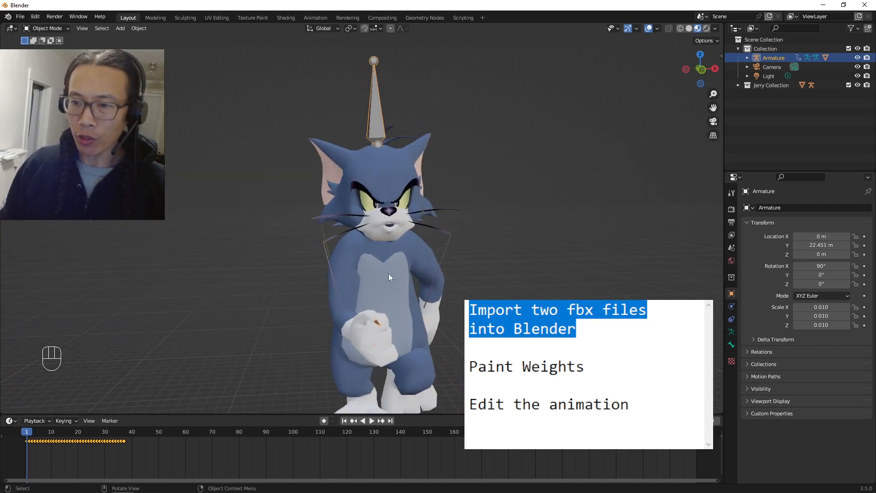
pyautogui.keyDown('shift'); pyautogui.moveTo(378, 217); pyautogui.dragTo(407, 168, button='middle'); pyautogui.keyUp('shift')
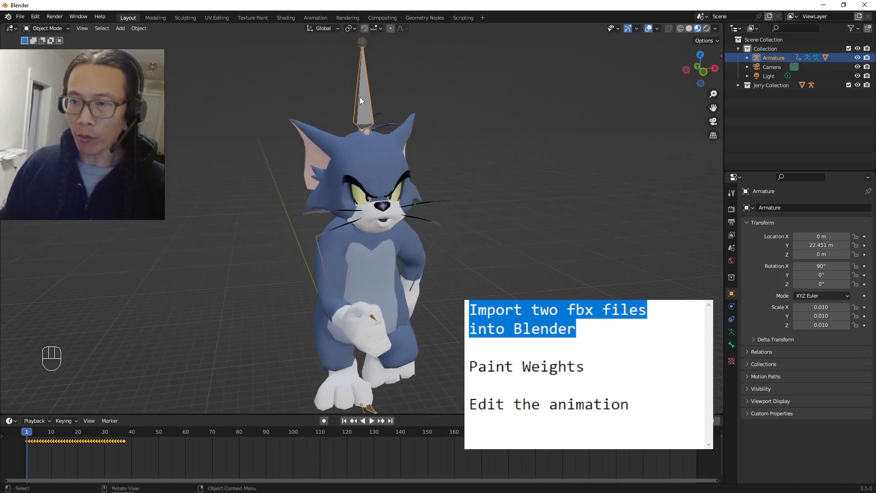
# Enable the In Front viewport display option for the cat's armature so its bones show through the mesh
pyautogui.click(731, 333)
pyautogui.click(760, 329)
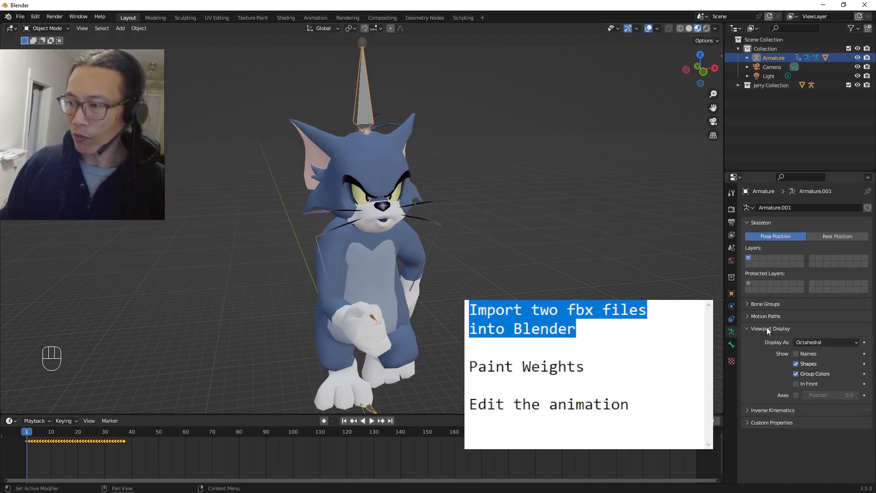
pyautogui.click(795, 384)
pyautogui.moveTo(489, 261)
pyautogui.mouseDown(button='middle')
pyautogui.moveTo(466, 250)
pyautogui.moveTo(497, 256)
pyautogui.mouseUp(button='middle')
pyautogui.moveTo(356, 217); pyautogui.dragTo(395, 212, button='middle')
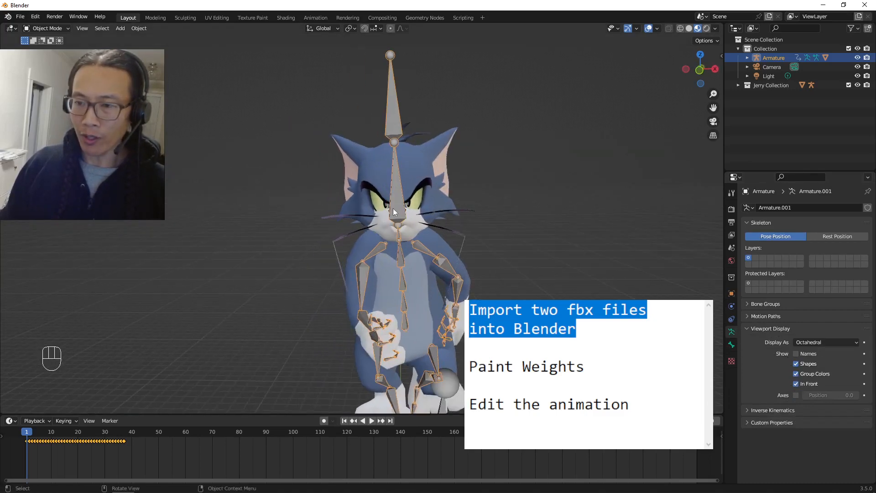
# Switch the cat's armature to Pose Mode and select its head, arm and shoulder bones one at a time
pyautogui.click(46, 29)
pyautogui.click(36, 46)
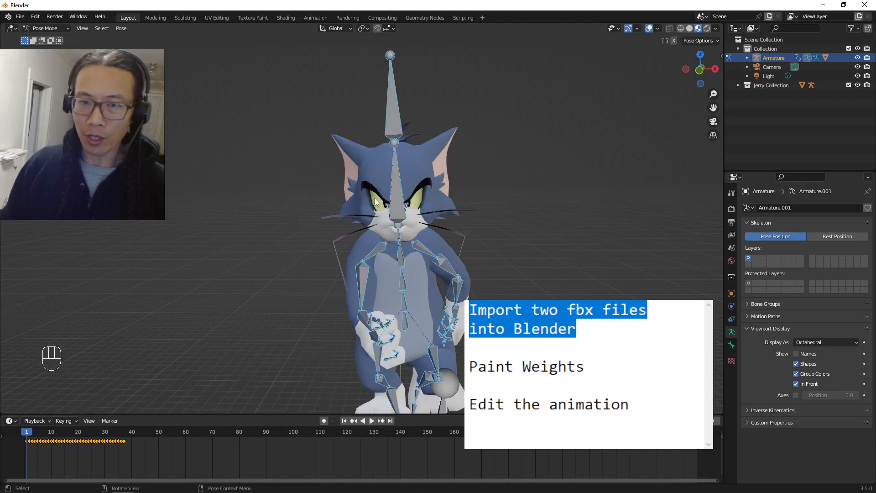
pyautogui.click(394, 201)
pyautogui.click(444, 267)
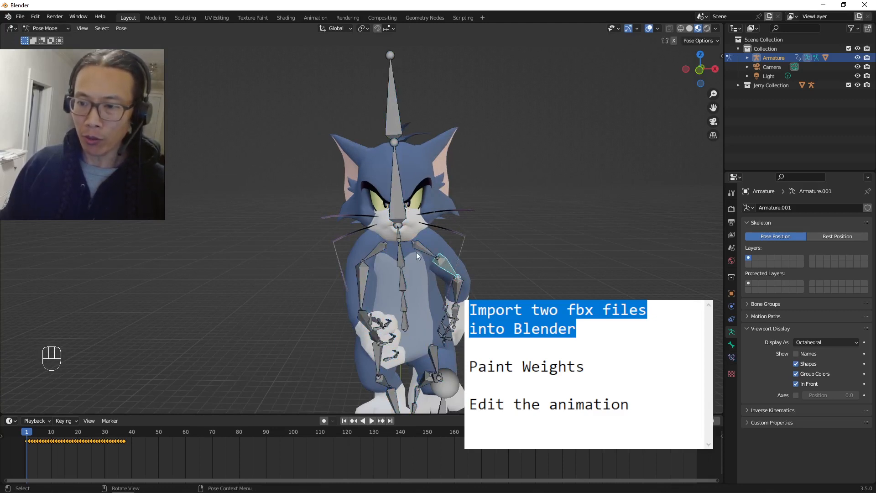
pyautogui.click(377, 247)
pyautogui.moveTo(440, 217)
pyautogui.mouseDown(button='middle')
pyautogui.moveTo(432, 212)
pyautogui.moveTo(441, 215)
pyautogui.mouseUp(button='middle')
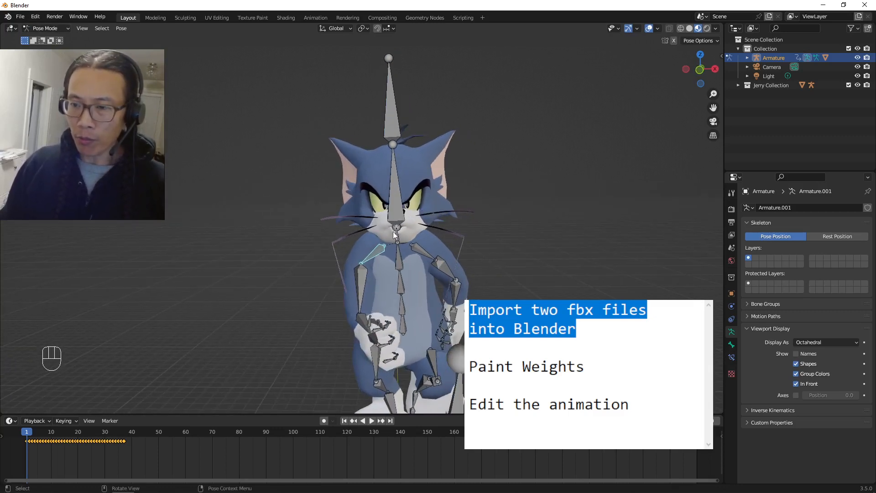
# Toggle the armature's In Front display off and back on to compare the bone visibility
pyautogui.moveTo(397, 235); pyautogui.dragTo(433, 222, button='middle')
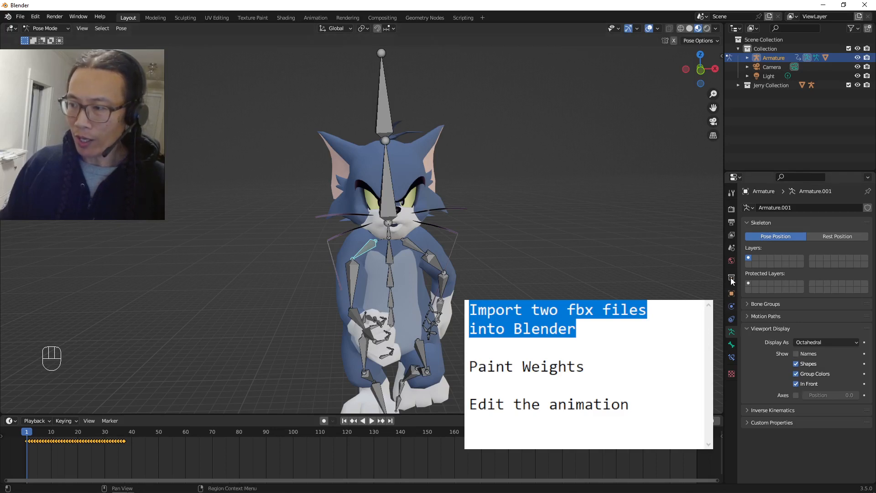
pyautogui.click(796, 384)
pyautogui.click(796, 384)
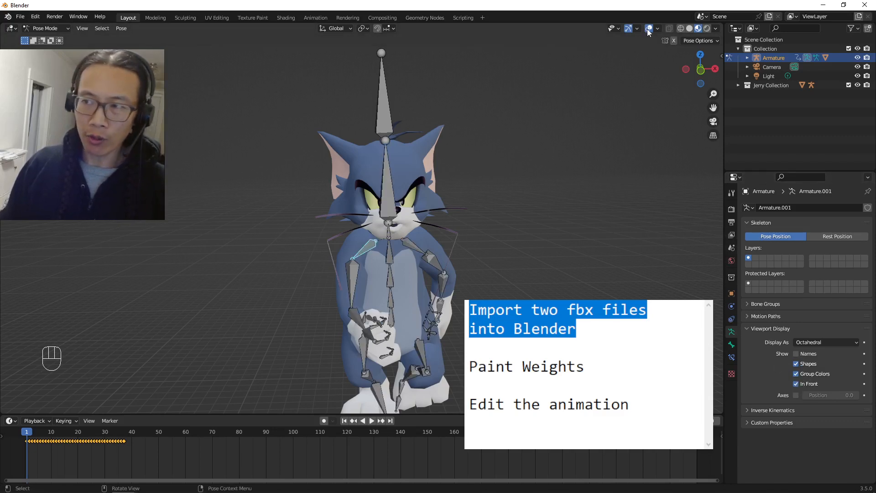
# In the notes window, add the line "SHIFT ALT Z" below the entry about importing two fbx files
pyautogui.click(590, 329)
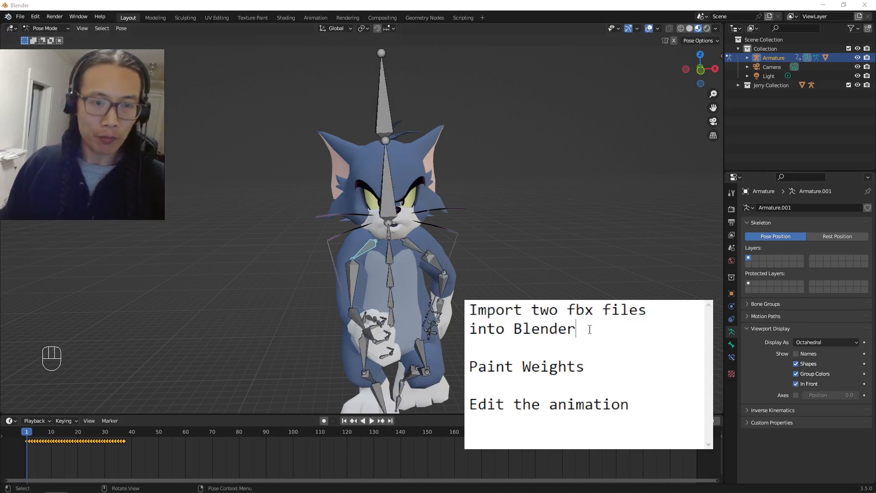
pyautogui.press('Return')
pyautogui.press('Return')
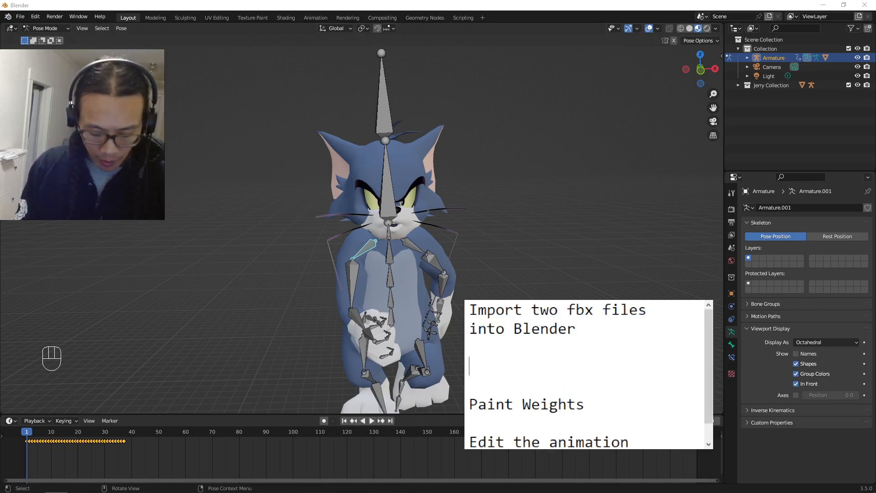
pyautogui.press('BackSpace')
pyautogui.write('S')
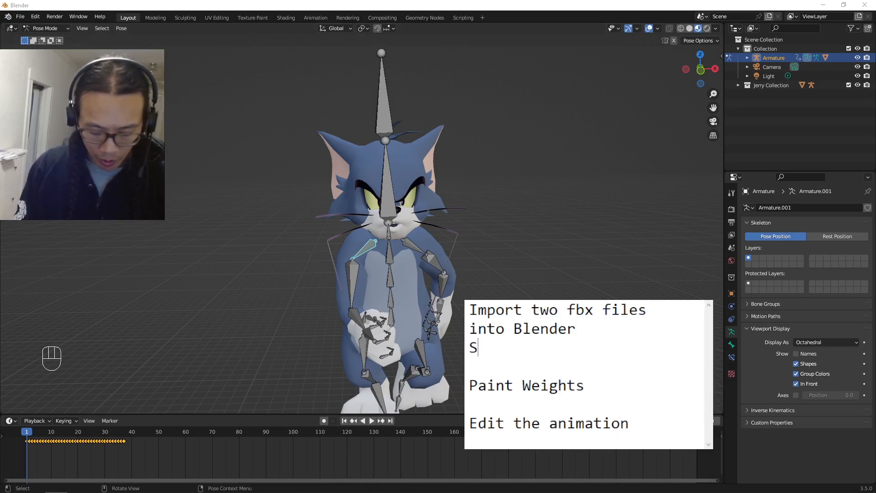
pyautogui.write('HIFT ALT Z')
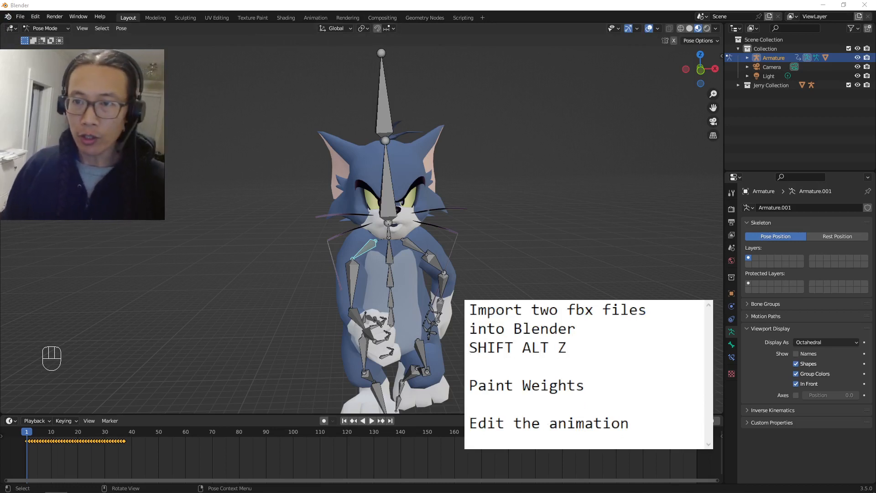
# Toggle the viewport overlays off and on repeatedly to view the cat without and with its bones
pyautogui.keyDown('shift'); pyautogui.moveTo(430, 220); pyautogui.dragTo(433, 179, button='middle'); pyautogui.keyUp('shift')
pyautogui.hotkey('shift', 'alt', 'z')
pyautogui.hotkey('shift', 'alt', 'z')
pyautogui.hotkey('shift', 'alt', 'z')
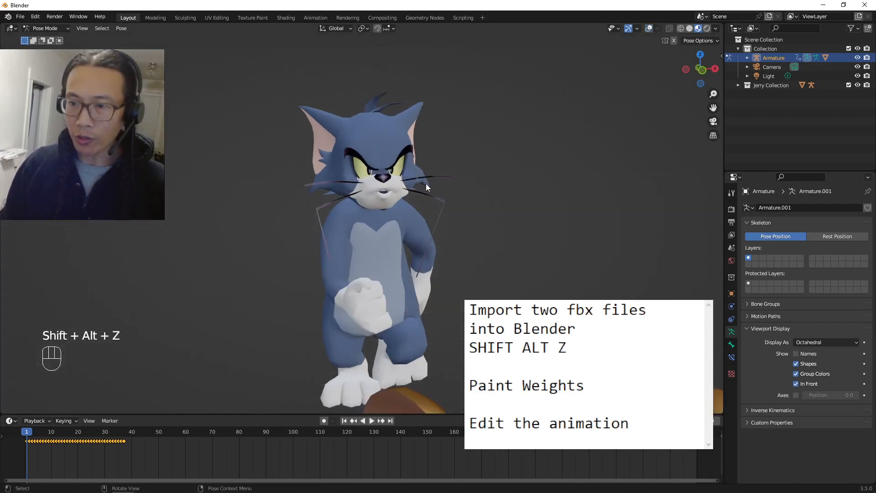
pyautogui.hotkey('shift', 'alt', 'z')
pyautogui.moveTo(425, 183); pyautogui.dragTo(409, 180, button='middle')
pyautogui.hotkey('shift', 'alt', 'z')
pyautogui.hotkey('shift', 'alt', 'z')
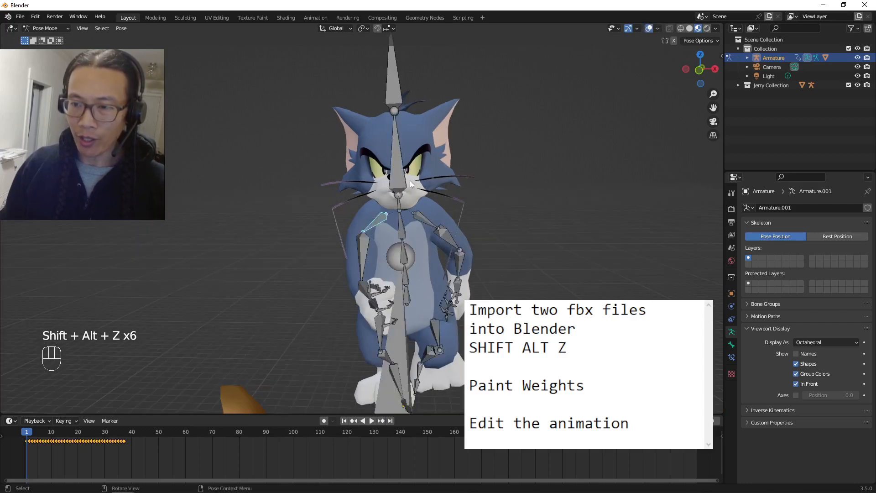
# Switch the cat's armature from Pose Mode back to Object Mode
pyautogui.moveTo(454, 205); pyautogui.dragTo(458, 187, button='middle')
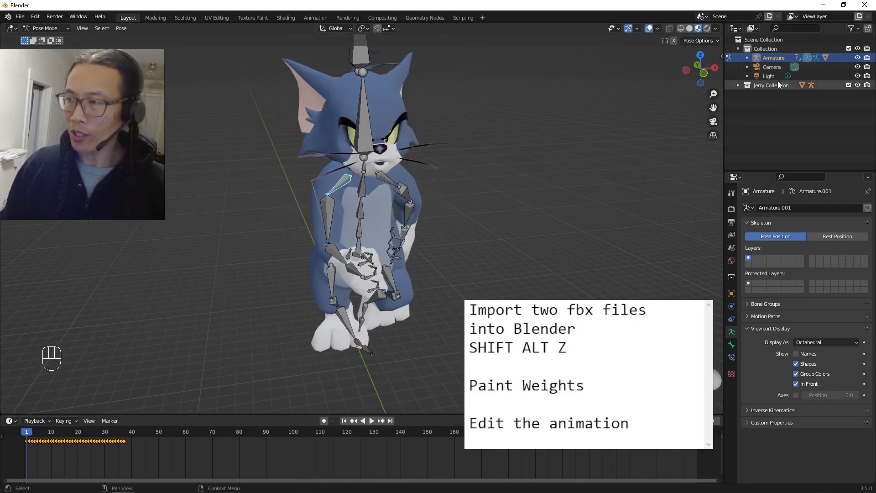
pyautogui.moveTo(415, 136); pyautogui.dragTo(419, 132, button='middle')
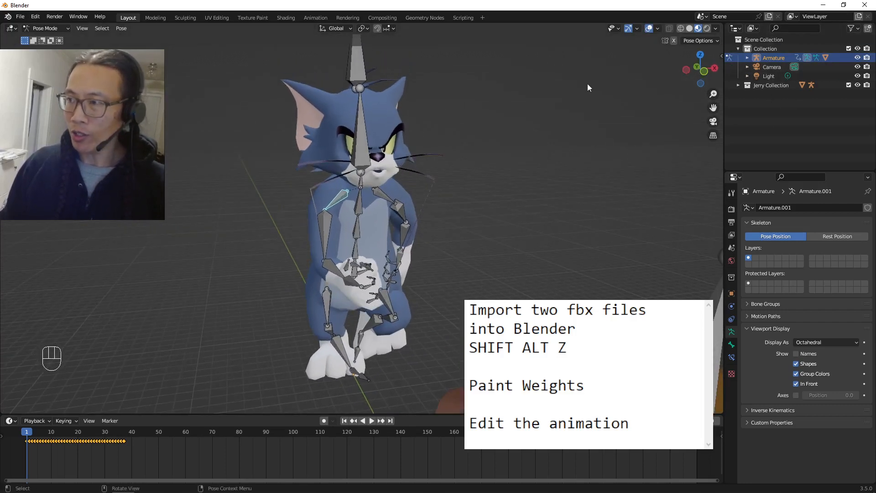
pyautogui.moveTo(491, 140); pyautogui.dragTo(354, 153, button='middle')
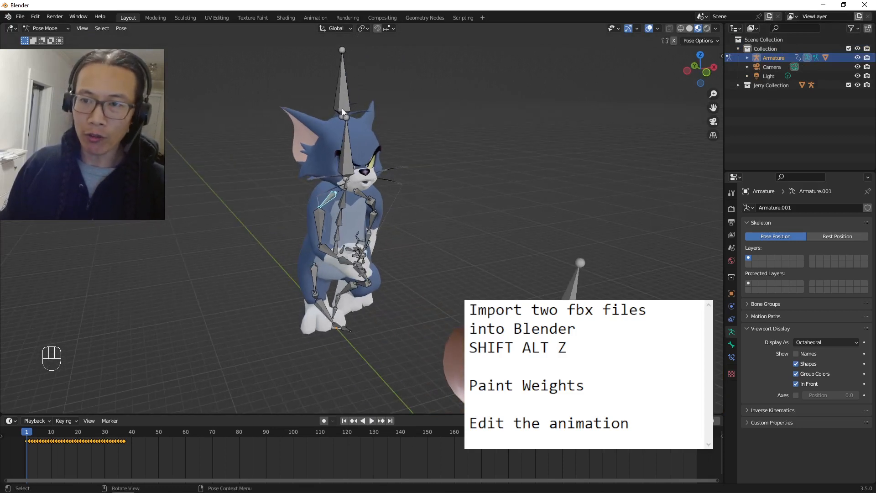
pyautogui.moveTo(358, 137); pyautogui.dragTo(355, 136, button='middle')
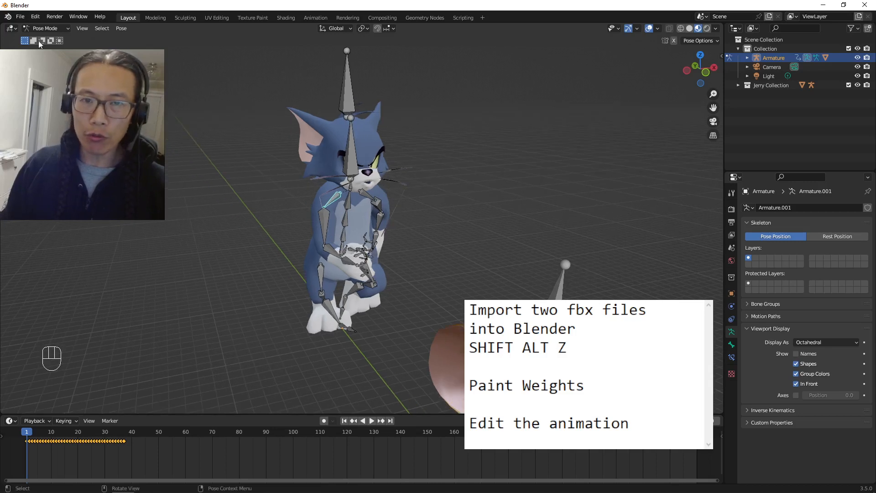
pyautogui.click(45, 28)
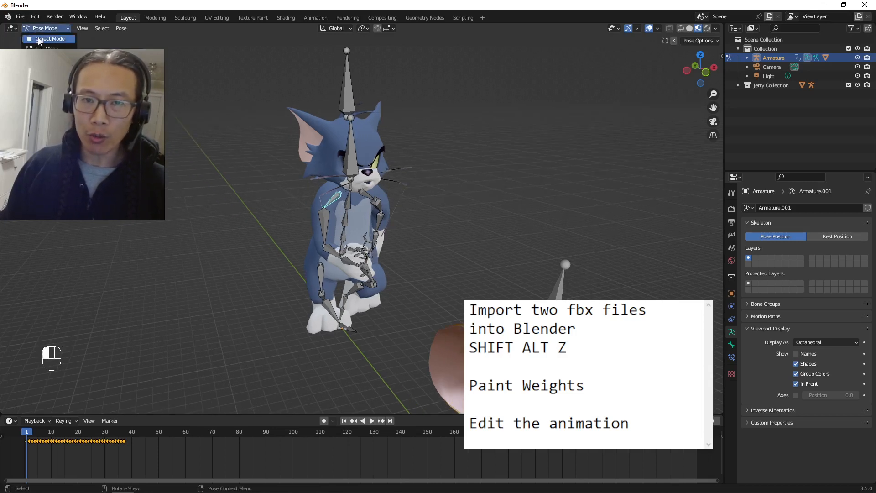
pyautogui.rightClick(781, 115)
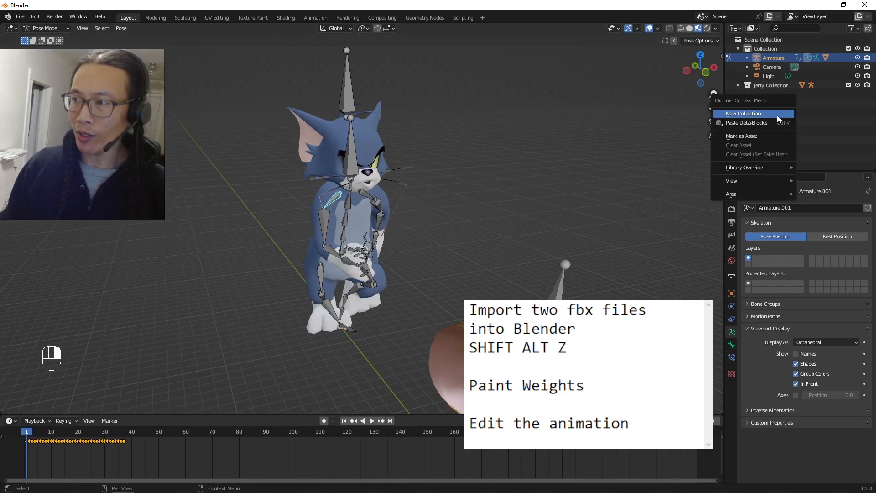
pyautogui.click(38, 30)
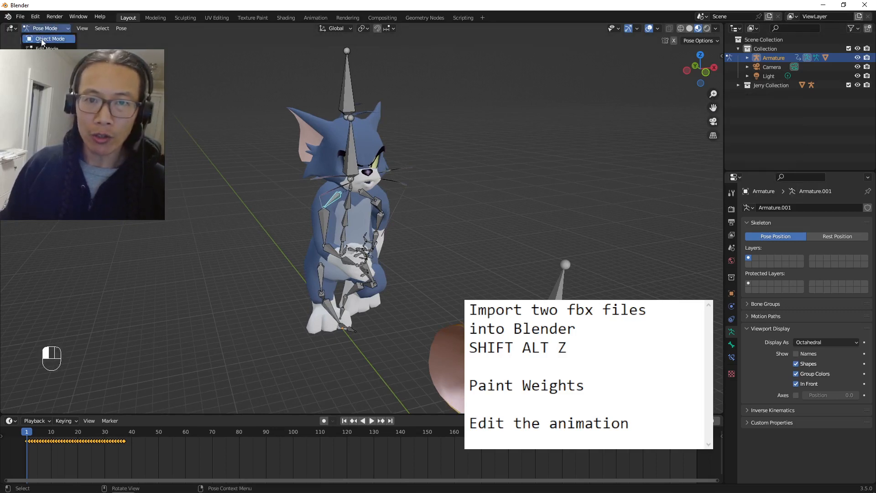
pyautogui.click(40, 39)
# Move the cat's armature and mesh together into a new collection named "Tom Collection"
pyautogui.click(343, 92)
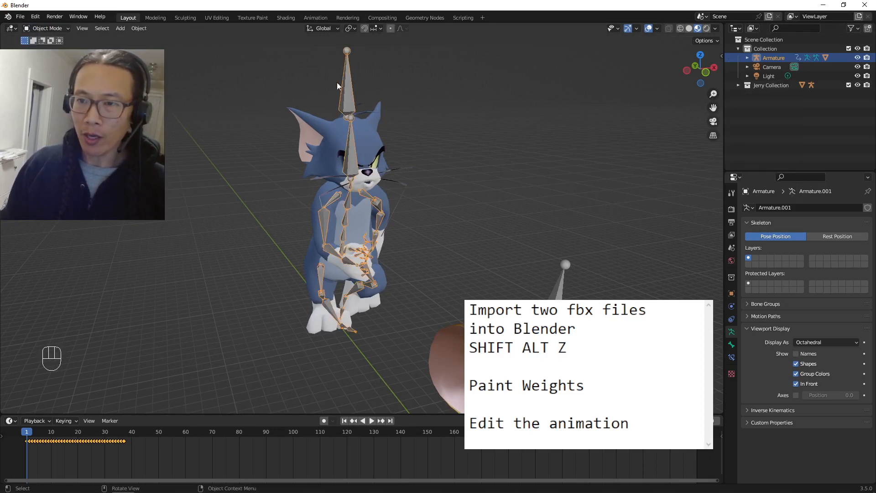
pyautogui.keyDown('shift'); pyautogui.click(379, 103); pyautogui.keyUp('shift')
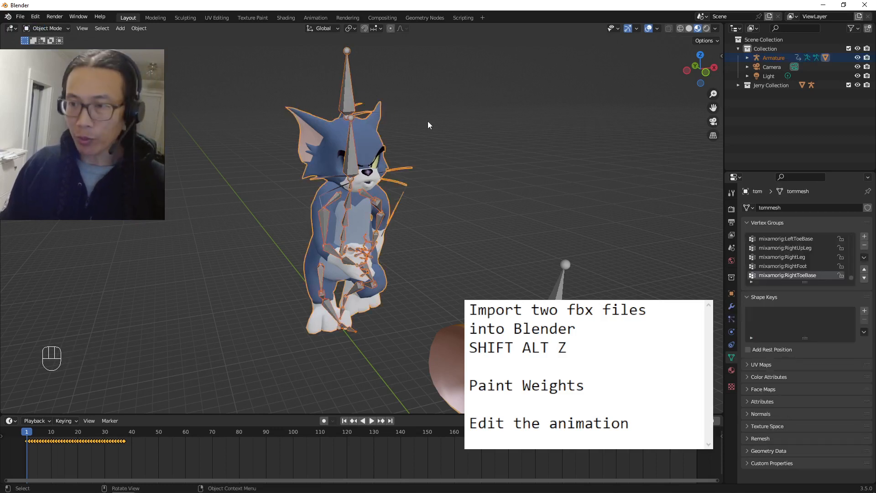
pyautogui.press('m')
pyautogui.click(397, 121)
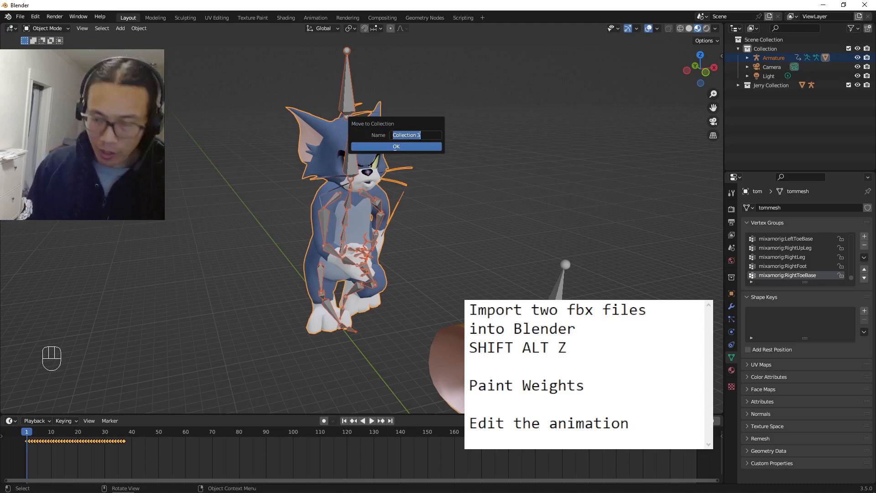
pyautogui.press('shift')
pyautogui.press('Home')
pyautogui.write('Tom')
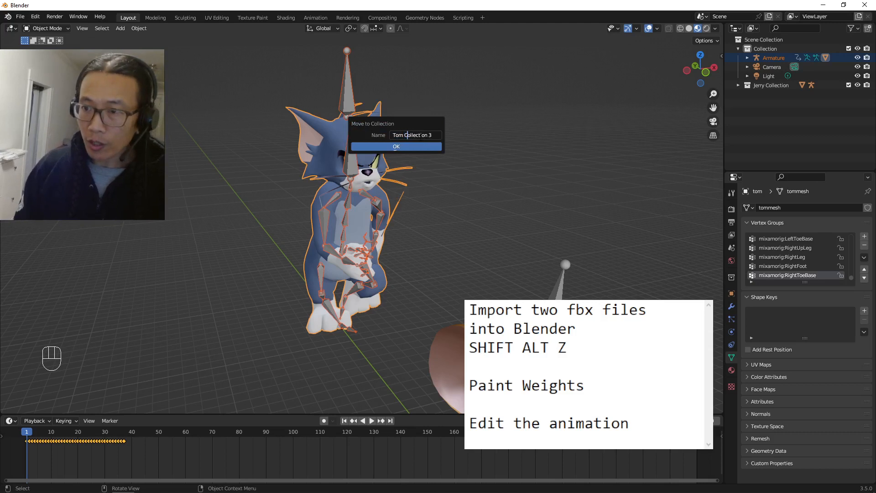
pyautogui.press('Right')
pyautogui.press('Right')
pyautogui.press('BackSpace')
pyautogui.press('BackSpace')
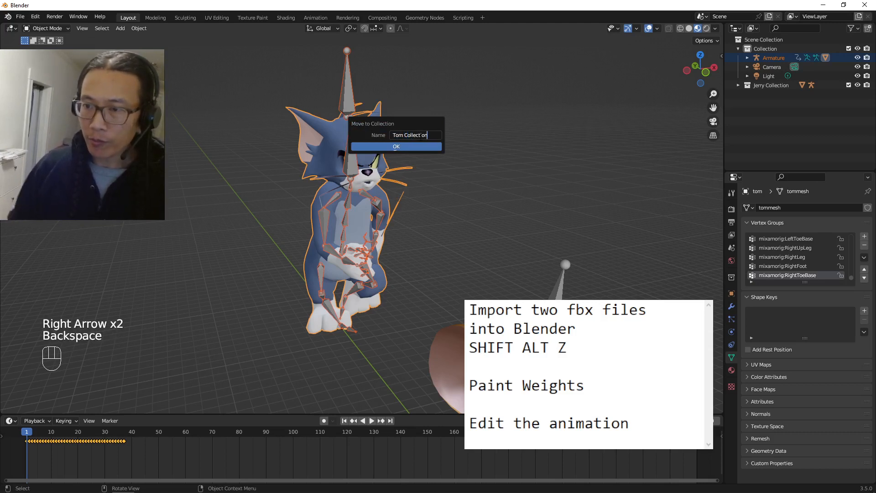
pyautogui.click(395, 146)
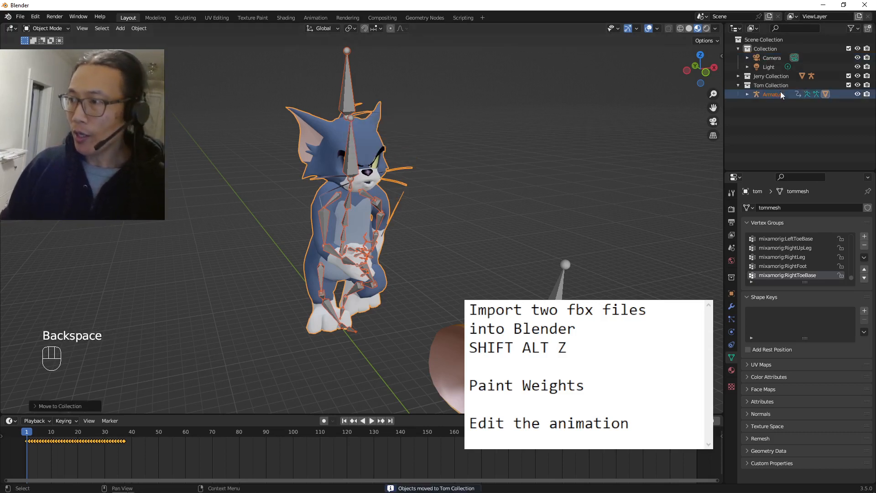
# Select the armature in Tom Collection and collapse both Tom Collection and Collection in the outliner
pyautogui.click(766, 94)
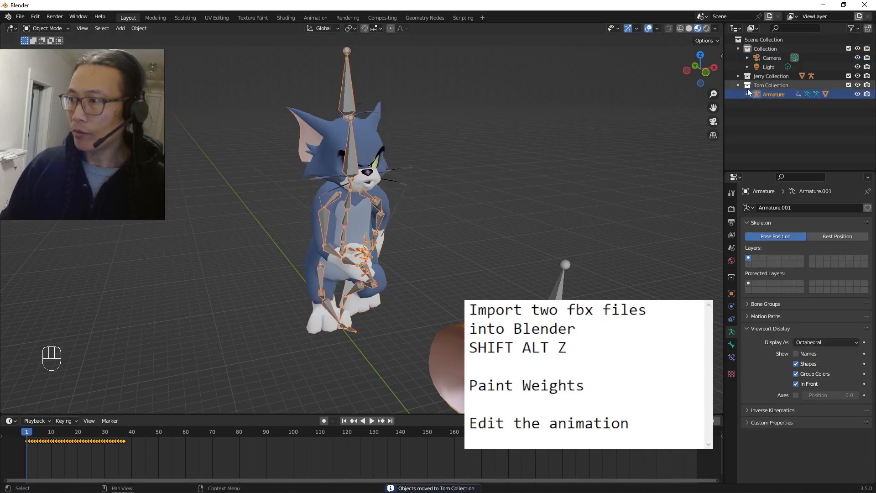
pyautogui.click(738, 84)
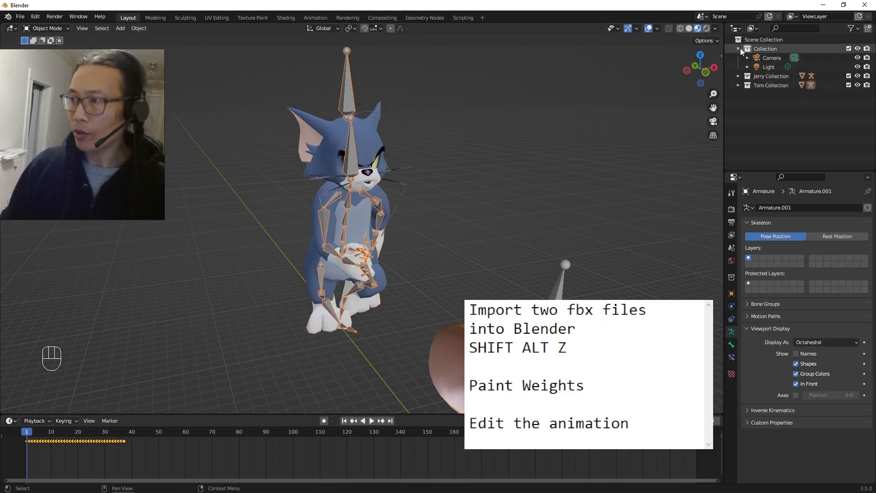
pyautogui.click(738, 49)
# Hide Jerry Collection in the viewport and check Tom Collection's visibility by toggling it off and on
pyautogui.click(857, 57)
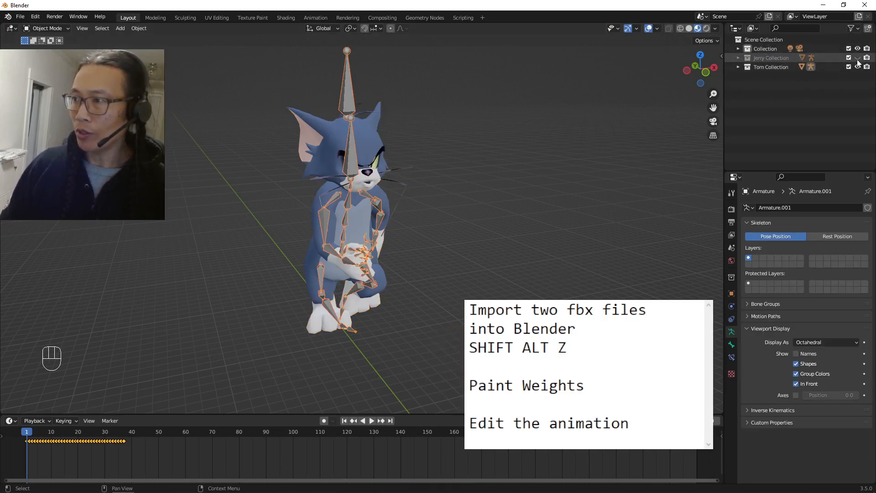
pyautogui.click(857, 67)
pyautogui.click(858, 67)
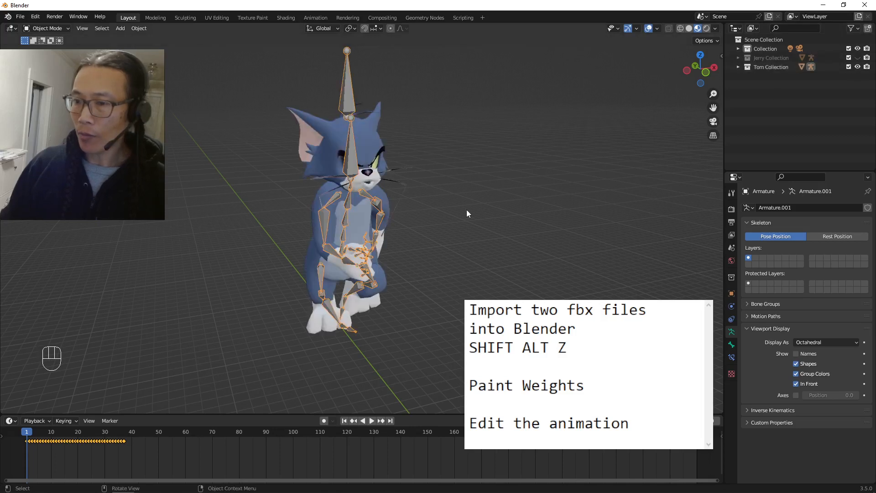
# Turn off the In Front display option for the cat's armature
pyautogui.moveTo(448, 192); pyautogui.dragTo(405, 189, button='middle')
pyautogui.scroll(3, 429, 193)
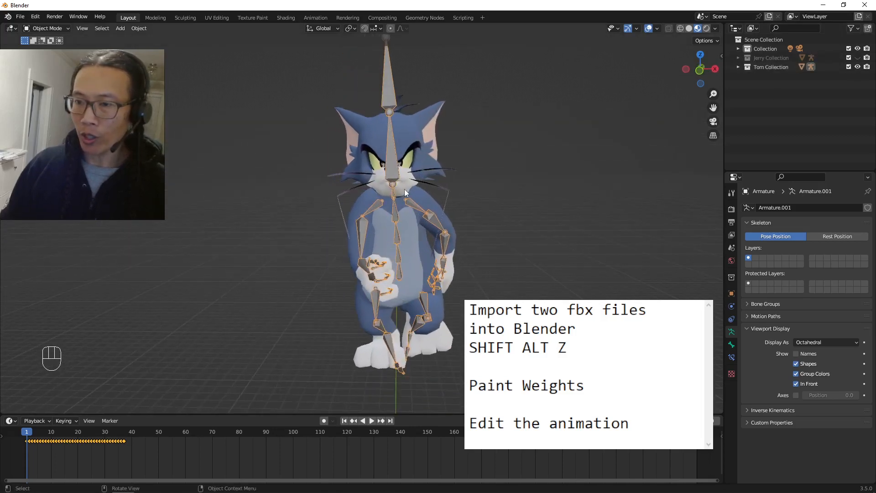
pyautogui.click(796, 384)
pyautogui.scroll(4, 409, 175)
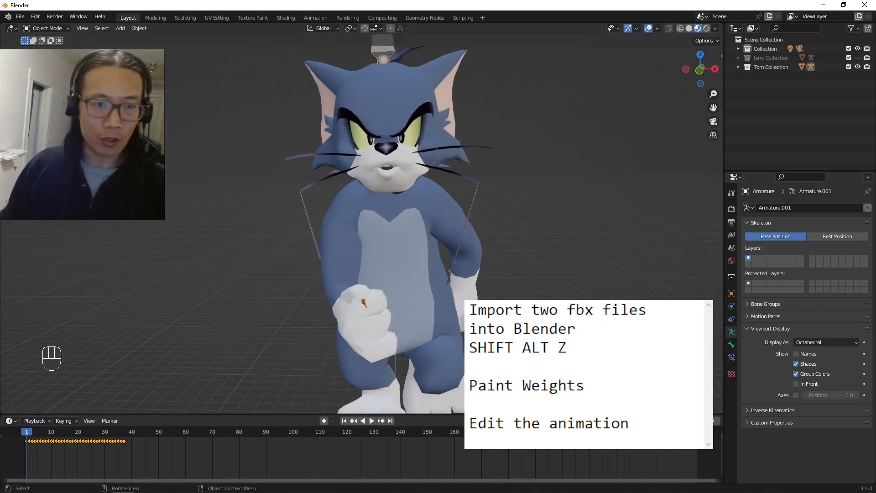
# Examine the bent lower whiskers on both sides of the cat's face from several angles to find the weight painting problem
pyautogui.moveTo(315, 196); pyautogui.dragTo(302, 197, button='middle')
pyautogui.moveTo(585, 385); pyautogui.dragTo(470, 386)
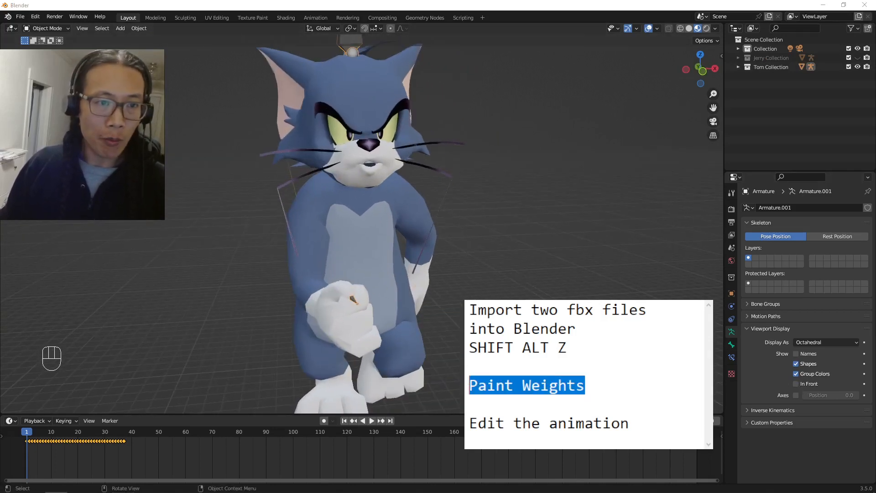
pyautogui.moveTo(426, 241); pyautogui.dragTo(358, 206, button='middle')
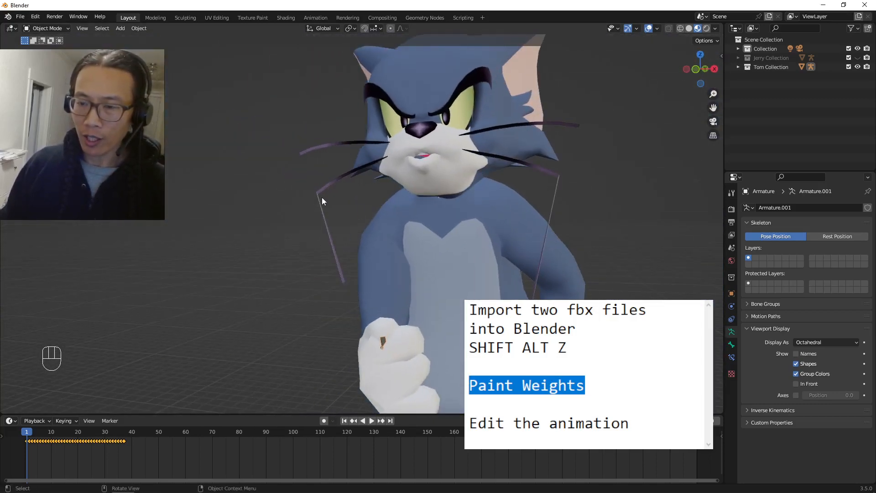
pyautogui.moveTo(340, 246); pyautogui.dragTo(302, 194, button='middle')
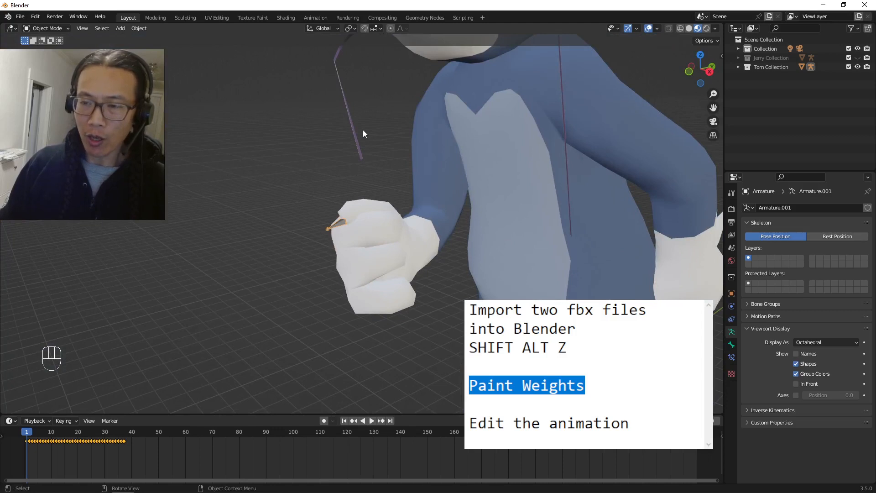
pyautogui.keyDown('shift'); pyautogui.moveTo(361, 98); pyautogui.dragTo(357, 160, button='middle'); pyautogui.keyUp('shift')
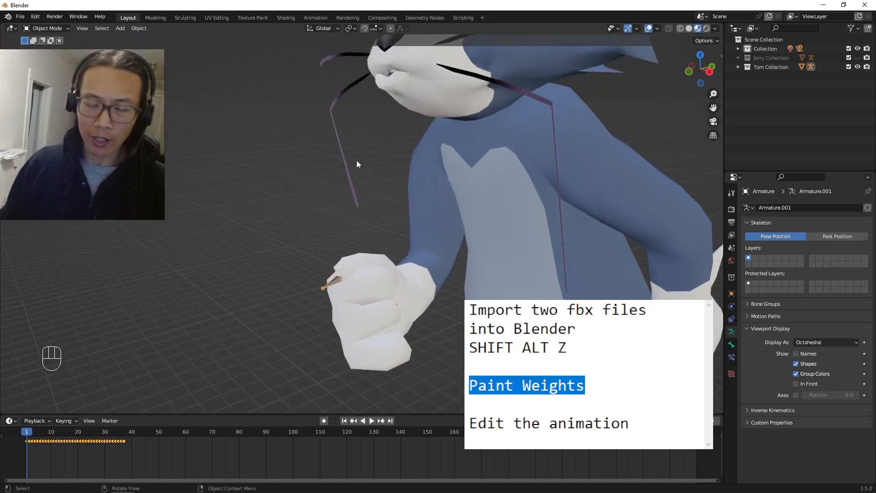
pyautogui.moveTo(360, 189); pyautogui.dragTo(331, 192, button='middle')
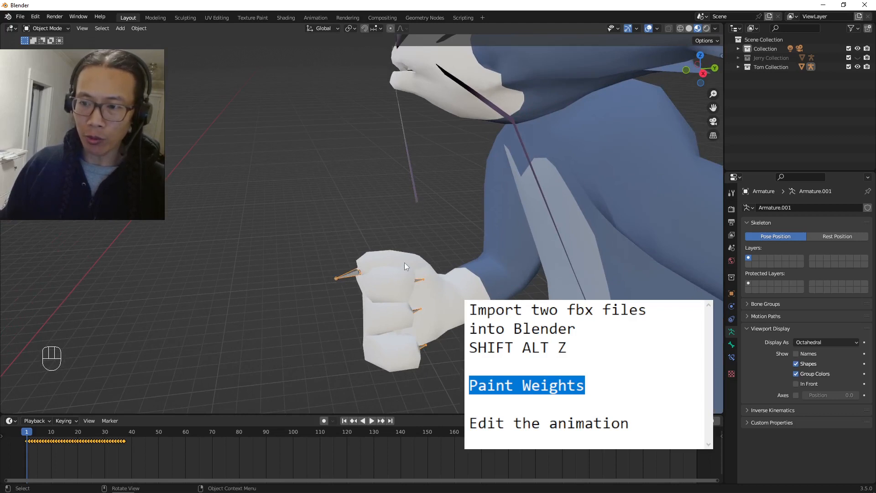
pyautogui.moveTo(406, 192); pyautogui.dragTo(294, 167, button='middle')
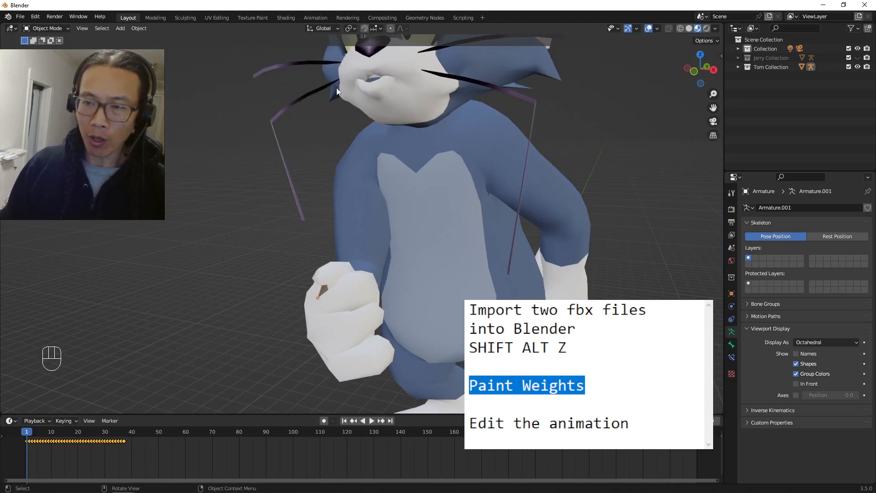
pyautogui.moveTo(312, 259); pyautogui.dragTo(358, 251, button='middle')
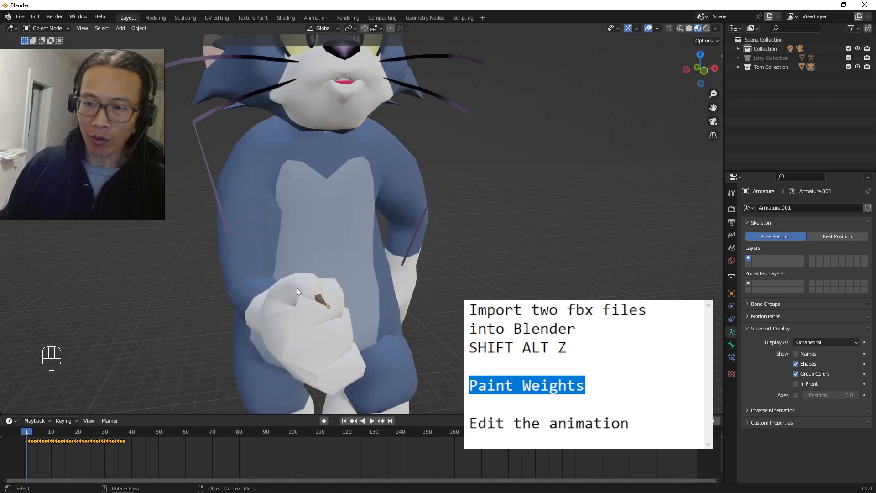
pyautogui.moveTo(327, 289); pyautogui.dragTo(291, 148, button='middle')
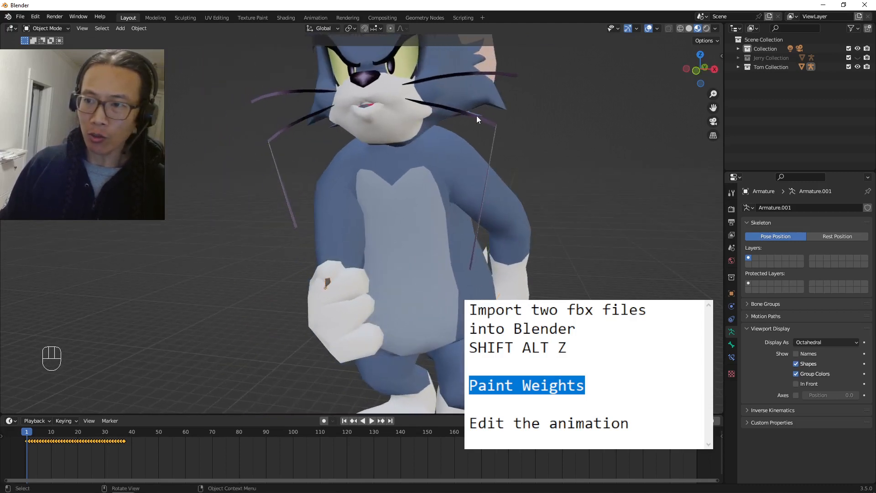
pyautogui.moveTo(476, 116); pyautogui.dragTo(502, 121, button='middle')
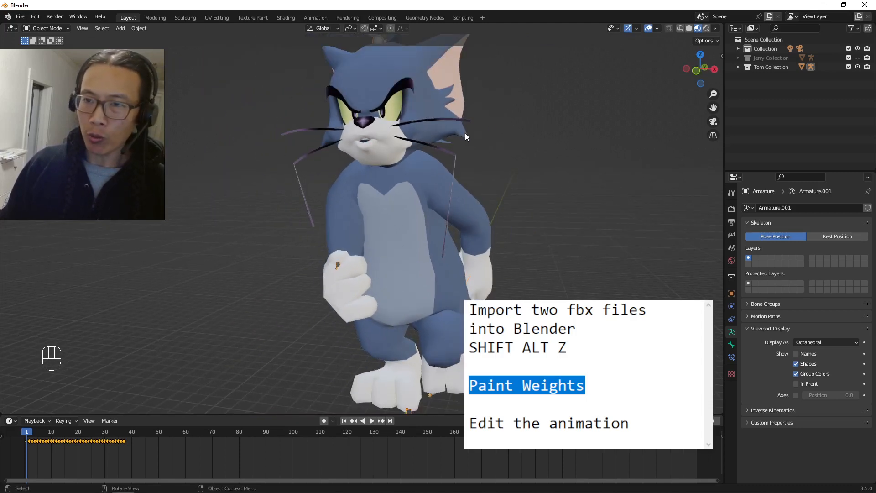
# Open the Texture Paint workspace and frame the cat from the front in its 3D view
pyautogui.click(249, 17)
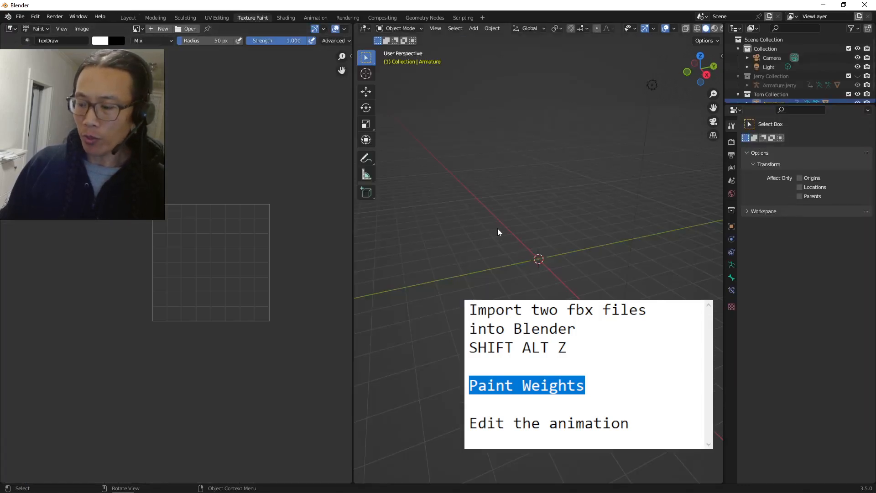
pyautogui.moveTo(442, 270); pyautogui.dragTo(458, 185, button='middle')
pyautogui.scroll(5, 560, 254)
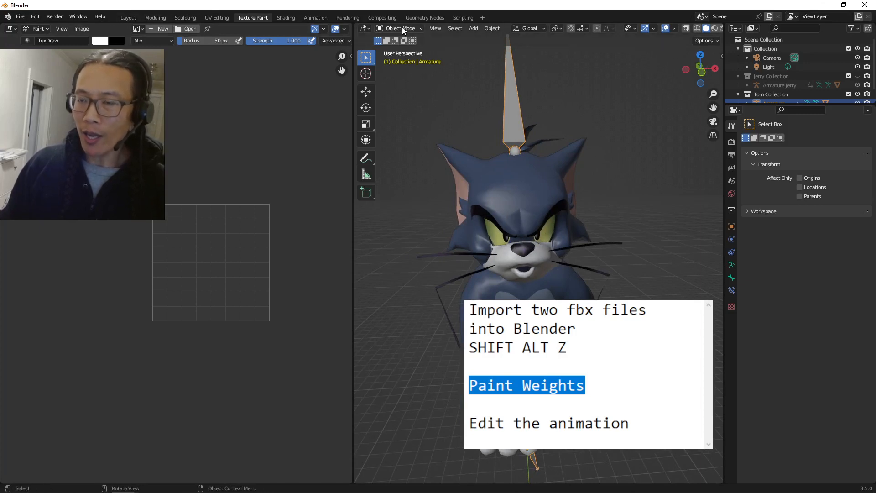
# Select the cat's tom mesh instead of the armature and switch it to Weight Paint mode
pyautogui.click(390, 29)
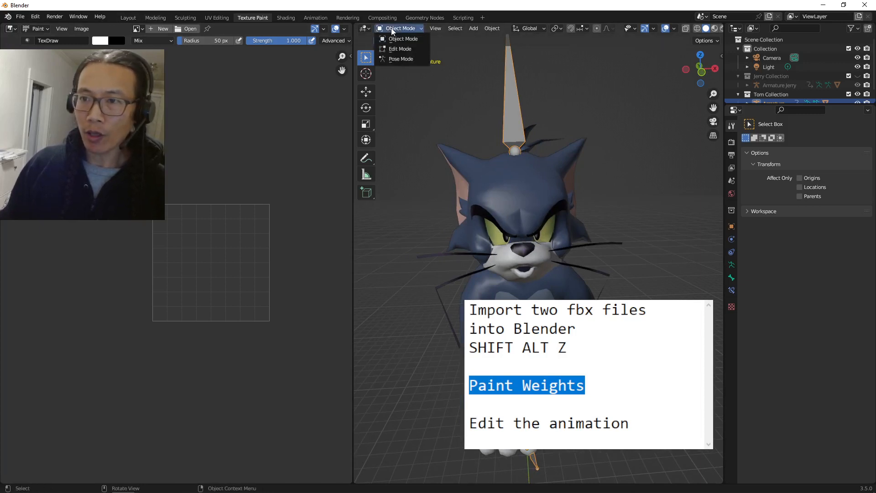
pyautogui.click(395, 29)
pyautogui.click(563, 157)
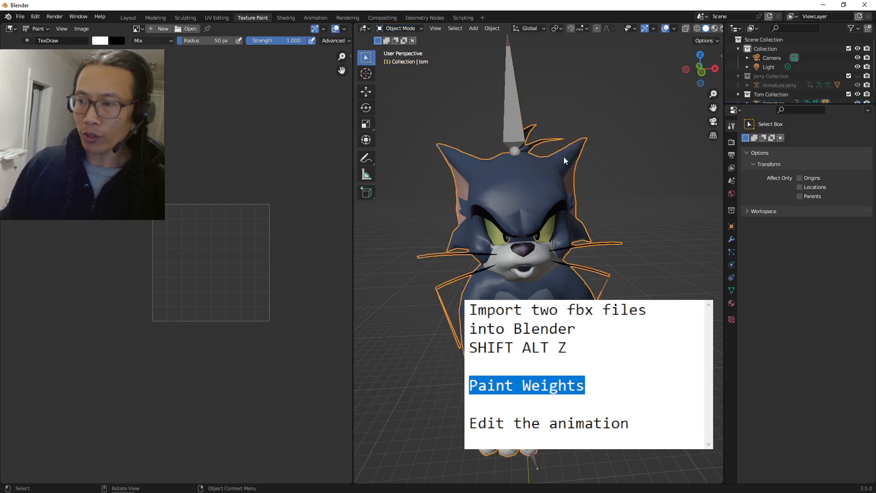
pyautogui.moveTo(543, 204); pyautogui.dragTo(538, 187, button='middle')
pyautogui.click(398, 28)
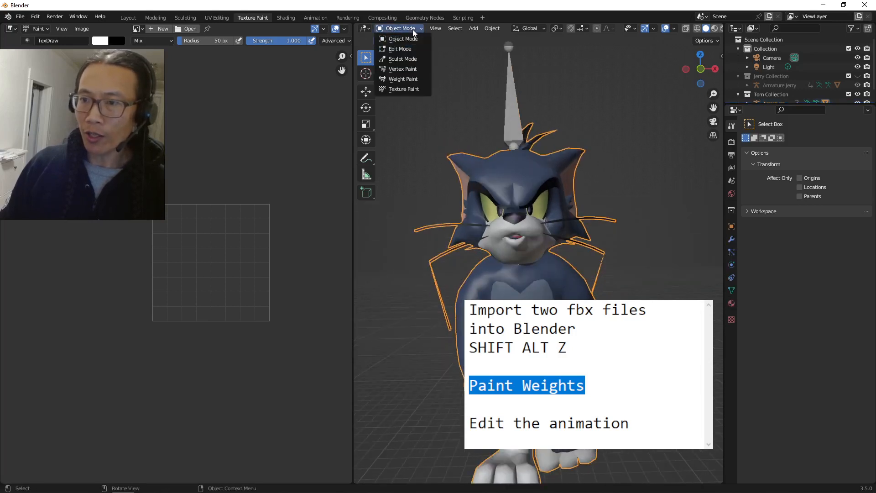
pyautogui.click(398, 78)
pyautogui.moveTo(526, 213)
pyautogui.mouseDown(button='middle')
pyautogui.moveTo(565, 278)
pyautogui.moveTo(586, 256)
pyautogui.moveTo(594, 229)
pyautogui.moveTo(612, 252)
pyautogui.moveTo(567, 221)
pyautogui.mouseUp(button='middle')
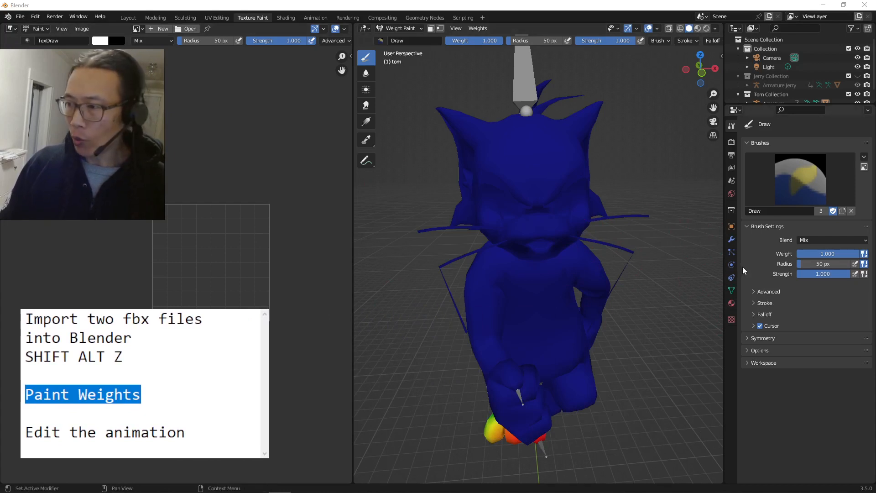
# Show the tom mesh's vertex groups and enlarge the list to view it from its first group
pyautogui.click(732, 291)
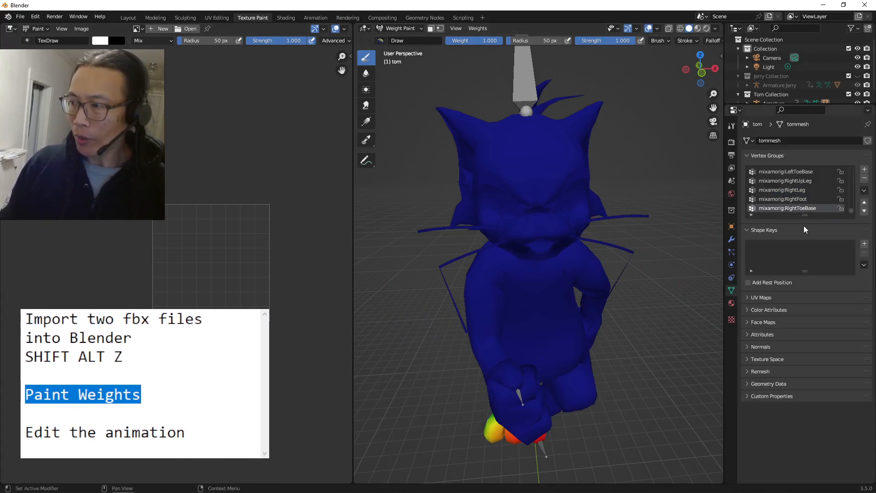
pyautogui.moveTo(804, 217); pyautogui.dragTo(804, 315)
pyautogui.scroll(10, 792, 265)
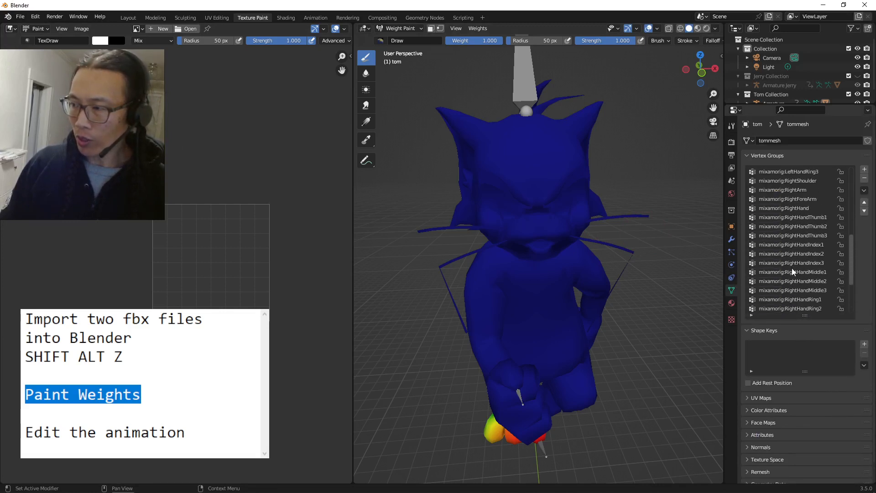
pyautogui.scroll(4, 791, 269)
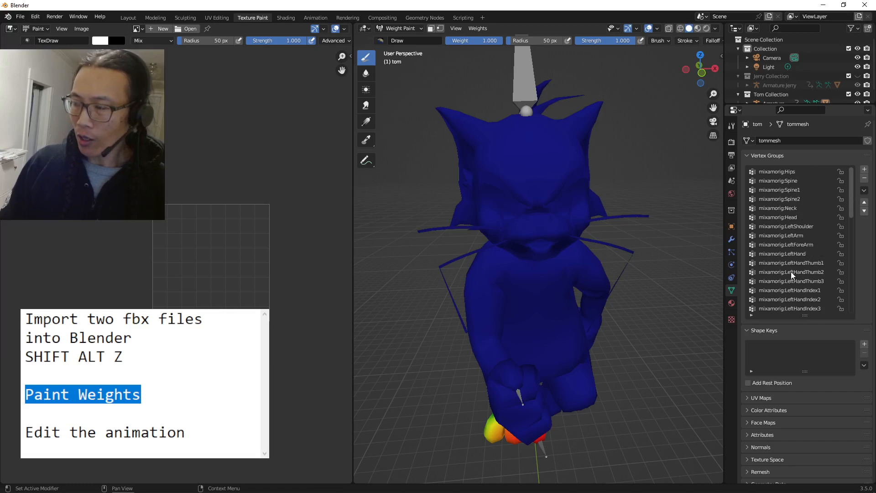
# Make mixamorig:RightShoulder the active vertex group to show its weights on the cat's right arm and whisker
pyautogui.moveTo(573, 307); pyautogui.dragTo(469, 291, button='middle')
pyautogui.moveTo(417, 254)
pyautogui.mouseDown(button='middle')
pyautogui.moveTo(533, 260)
pyautogui.moveTo(530, 357)
pyautogui.moveTo(470, 284)
pyautogui.moveTo(459, 355)
pyautogui.moveTo(431, 351)
pyautogui.mouseUp(button='middle')
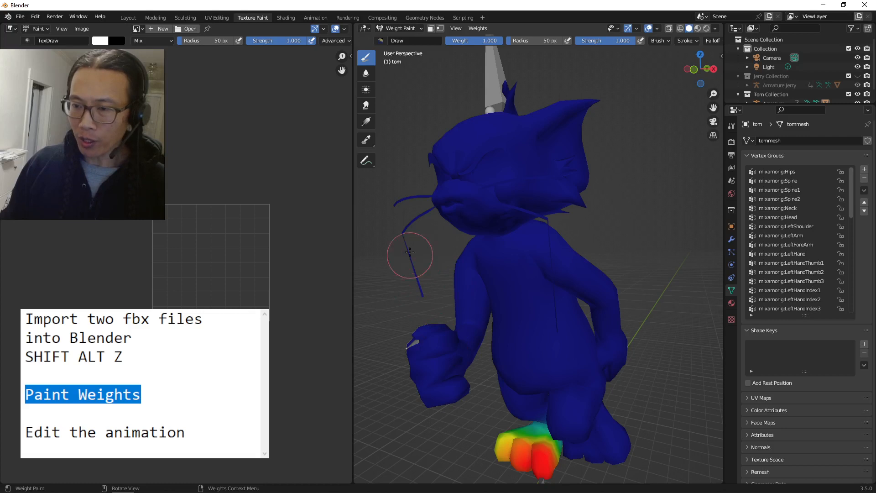
pyautogui.moveTo(413, 255); pyautogui.dragTo(434, 268, button='middle')
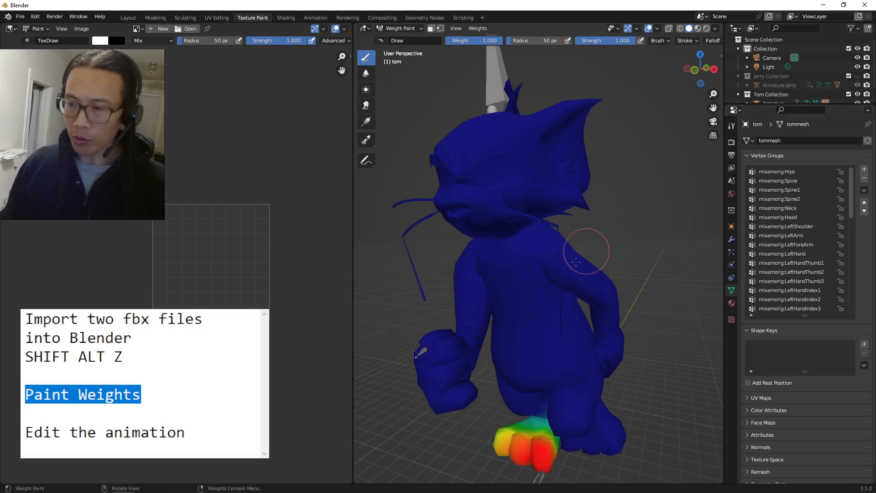
pyautogui.moveTo(469, 195); pyautogui.dragTo(473, 173, button='middle')
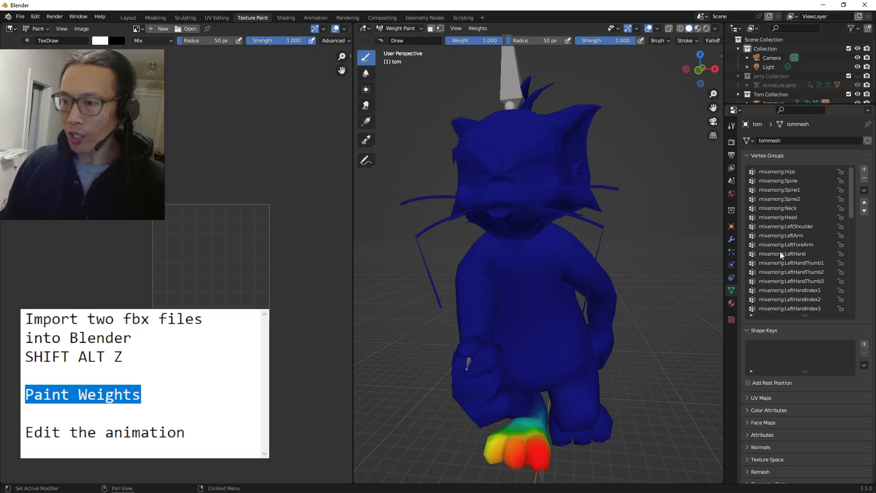
pyautogui.scroll(-7, 805, 219)
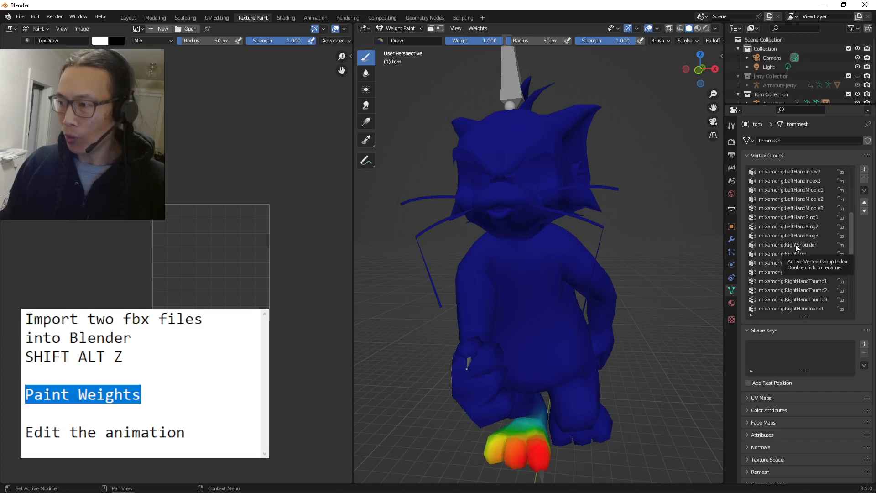
pyautogui.click(796, 245)
pyautogui.moveTo(516, 282); pyautogui.dragTo(435, 251, button='middle')
pyautogui.scroll(3, 578, 280)
pyautogui.scroll(-2, 454, 273)
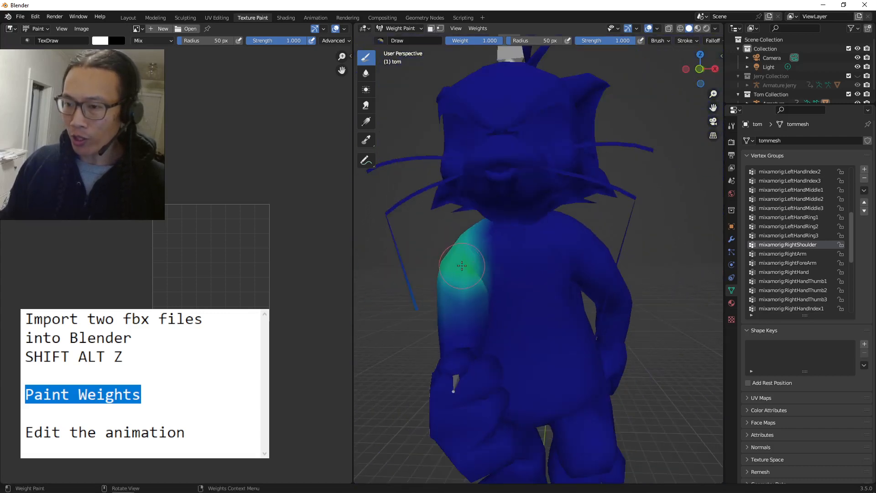
# Set the Draw brush weight to 0 and remove the RightShoulder influence from the cat's bent right whisker
pyautogui.moveTo(462, 238); pyautogui.dragTo(502, 216, button='middle')
pyautogui.moveTo(461, 259); pyautogui.dragTo(446, 267, button='middle')
pyautogui.scroll(5, 479, 254)
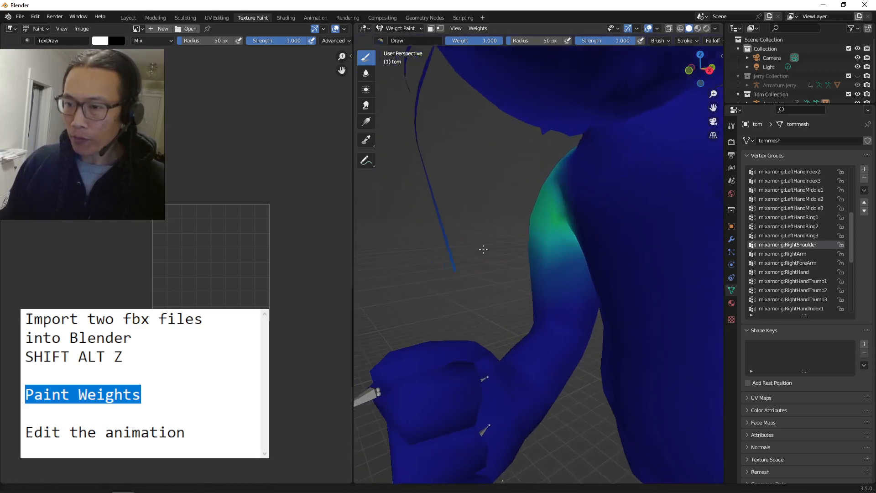
pyautogui.moveTo(483, 249); pyautogui.dragTo(465, 249, button='middle')
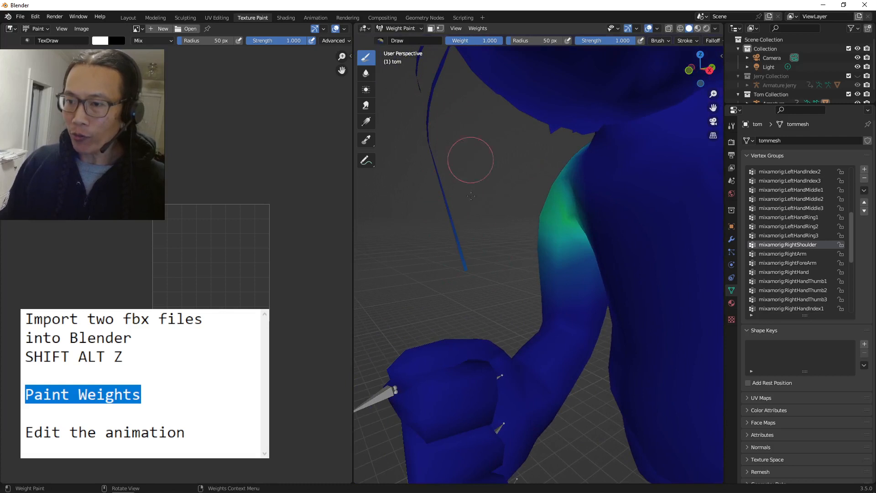
pyautogui.click(494, 42)
pyautogui.write('0')
pyautogui.press('Return')
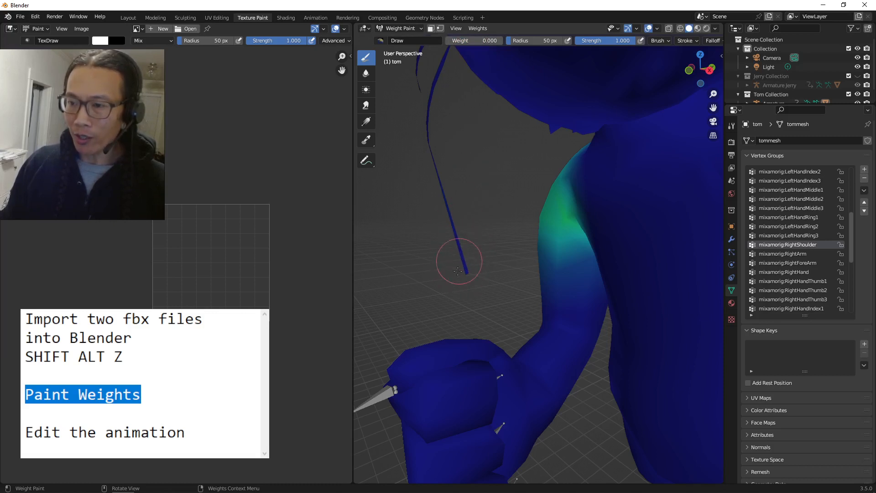
pyautogui.moveTo(460, 247); pyautogui.dragTo(575, 229, button='middle')
pyautogui.scroll(2, 530, 228)
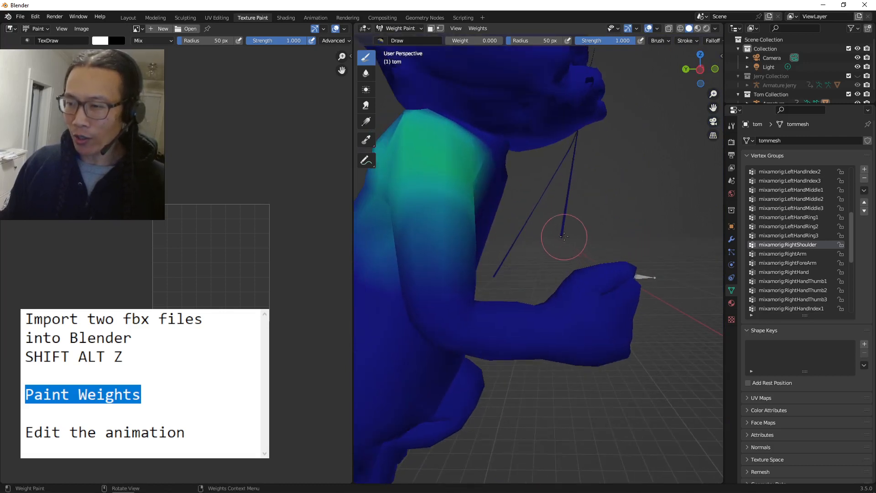
pyautogui.keyDown('shift'); pyautogui.moveTo(572, 229); pyautogui.dragTo(582, 241, button='middle'); pyautogui.keyUp('shift')
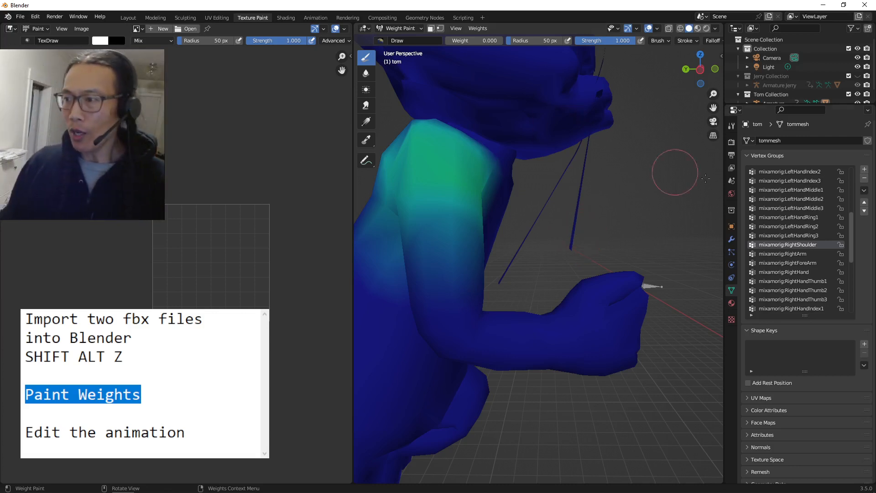
# Make mixamorig:RightArm the active vertex group and paint zero weight over the tip of the bent right whisker
pyautogui.click(794, 253)
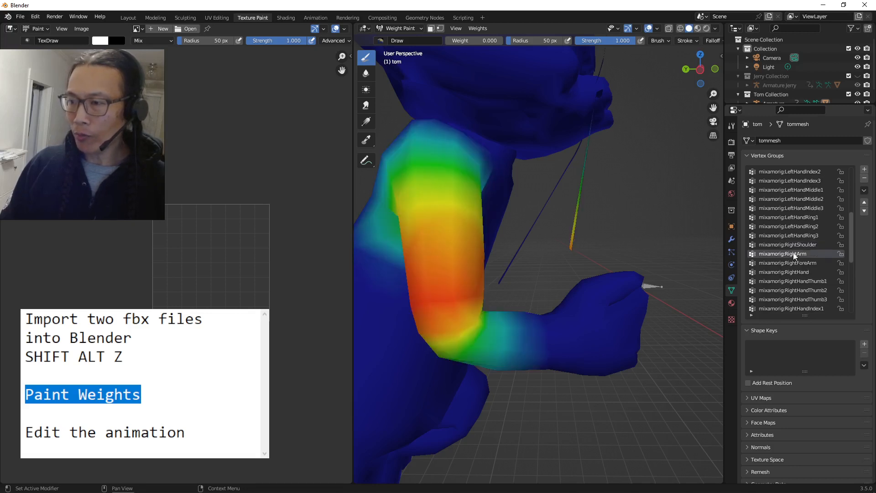
pyautogui.moveTo(622, 256)
pyautogui.mouseDown(button='middle')
pyautogui.moveTo(648, 256)
pyautogui.moveTo(583, 254)
pyautogui.mouseUp(button='middle')
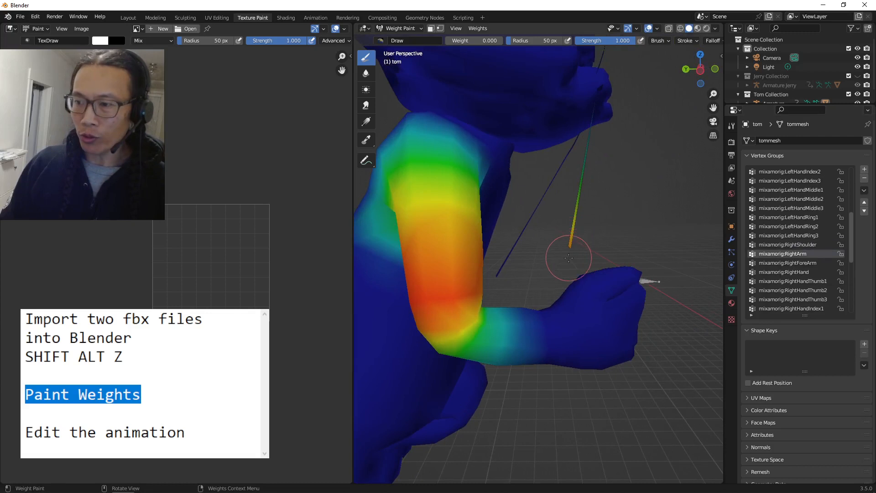
pyautogui.scroll(3, 594, 244)
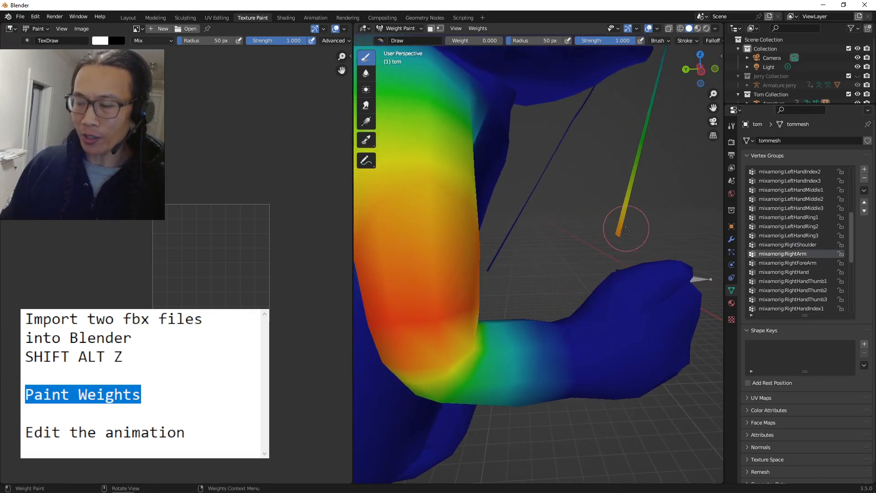
pyautogui.scroll(-1, 623, 228)
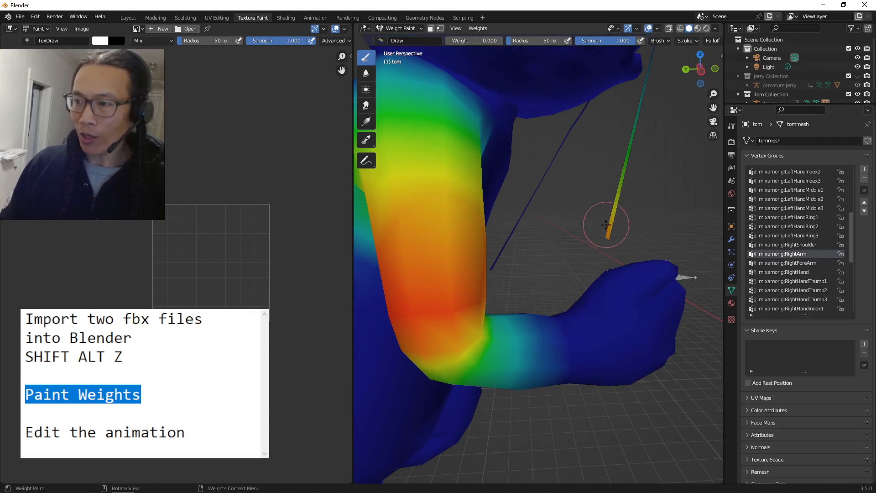
pyautogui.click(610, 238)
pyautogui.moveTo(564, 196)
pyautogui.mouseDown(button='middle')
pyautogui.moveTo(605, 201)
pyautogui.moveTo(494, 223)
pyautogui.moveTo(529, 245)
pyautogui.mouseUp(button='middle')
pyautogui.scroll(-1, 595, 197)
pyautogui.moveTo(544, 249); pyautogui.dragTo(556, 205)
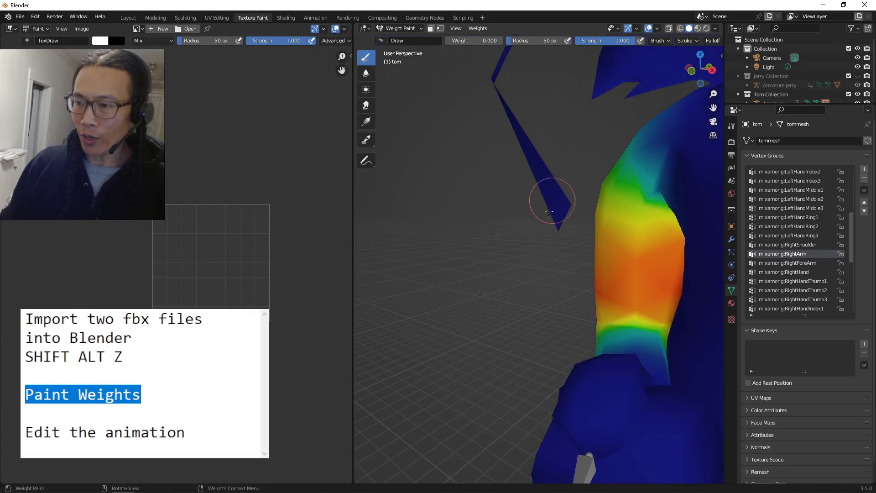
# Enlarge the brush radius to 76 px and paint away the remaining RightArm weight at the right whisker's tip
pyautogui.scroll(2, 547, 216)
pyautogui.moveTo(553, 189); pyautogui.dragTo(546, 175, button='middle')
pyautogui.moveTo(569, 187); pyautogui.dragTo(566, 209)
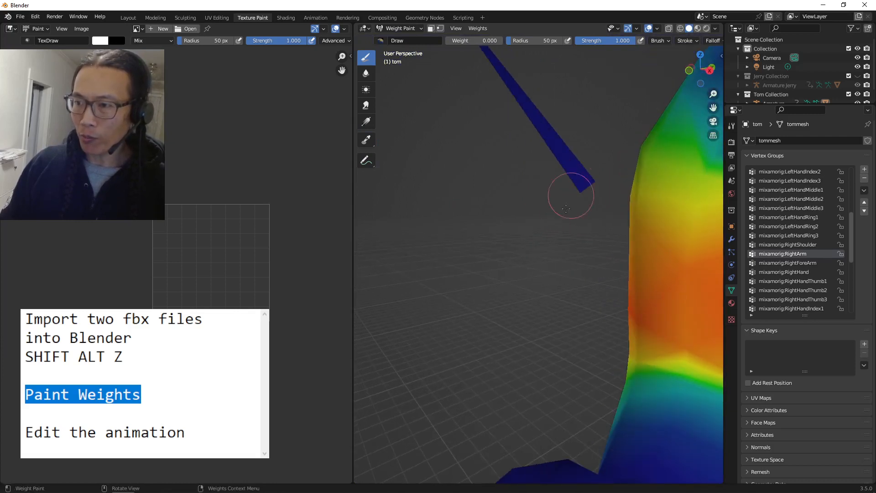
pyautogui.press('f')
pyautogui.click(581, 185)
pyautogui.moveTo(580, 184); pyautogui.dragTo(579, 195)
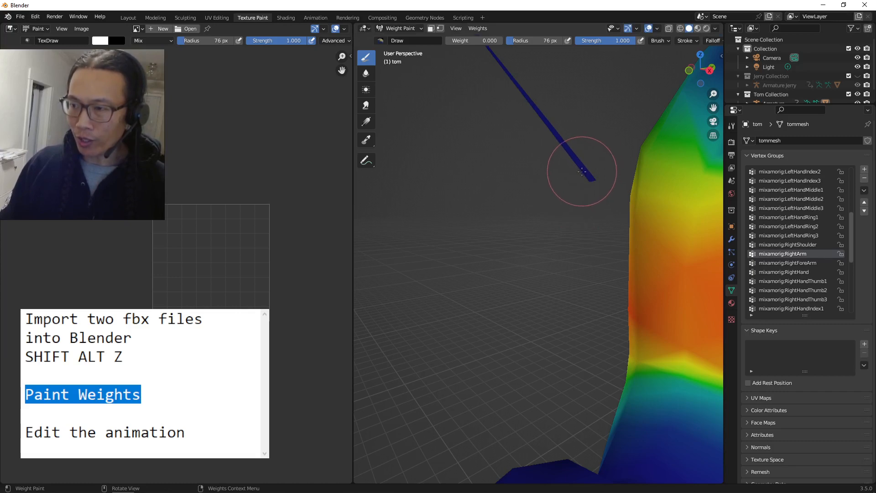
# Paint zero RightArm weight along the bent right whisker from its other side
pyautogui.moveTo(580, 156); pyautogui.dragTo(498, 198, button='middle')
pyautogui.moveTo(503, 187)
pyautogui.mouseDown()
pyautogui.moveTo(485, 141)
pyautogui.moveTo(499, 156)
pyautogui.moveTo(524, 131)
pyautogui.moveTo(530, 147)
pyautogui.mouseUp()
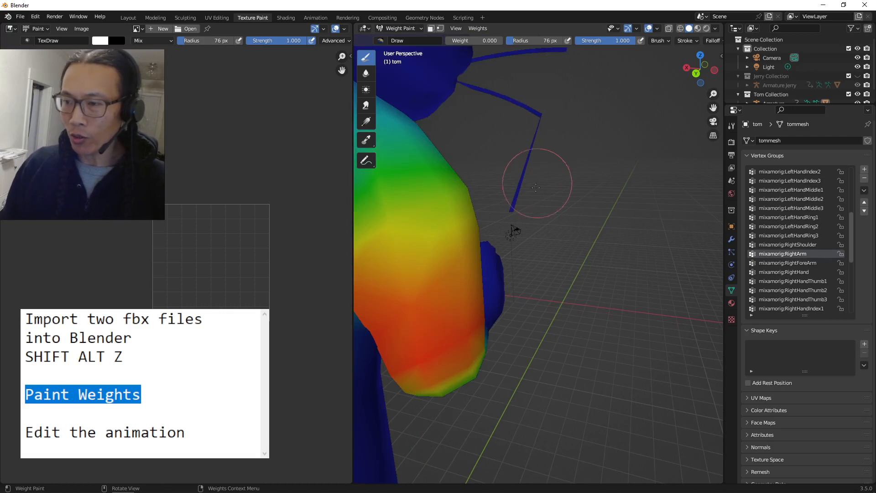
pyautogui.moveTo(583, 189); pyautogui.dragTo(557, 190, button='middle')
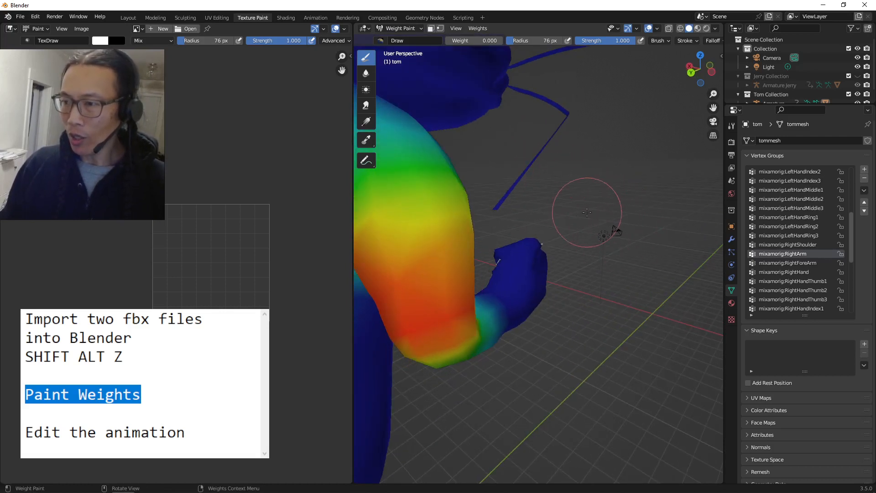
pyautogui.moveTo(530, 195)
pyautogui.mouseDown(button='middle')
pyautogui.moveTo(530, 219)
pyautogui.moveTo(532, 151)
pyautogui.mouseUp(button='middle')
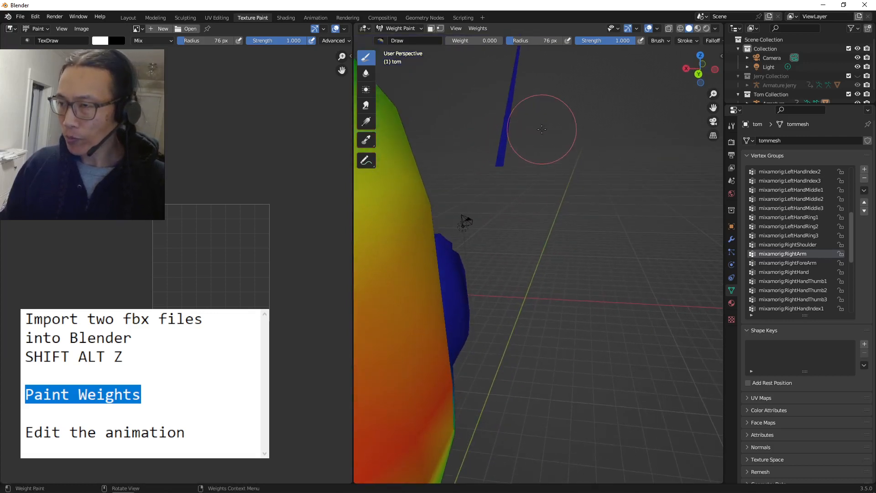
# Make mixamorig:RightForeArm the active vertex group and paint zero weight over the bent right whisker
pyautogui.click(788, 263)
pyautogui.moveTo(538, 182); pyautogui.dragTo(484, 171, button='middle')
pyautogui.moveTo(483, 121)
pyautogui.mouseDown()
pyautogui.moveTo(500, 130)
pyautogui.moveTo(490, 149)
pyautogui.moveTo(509, 174)
pyautogui.moveTo(527, 156)
pyautogui.moveTo(524, 197)
pyautogui.mouseUp()
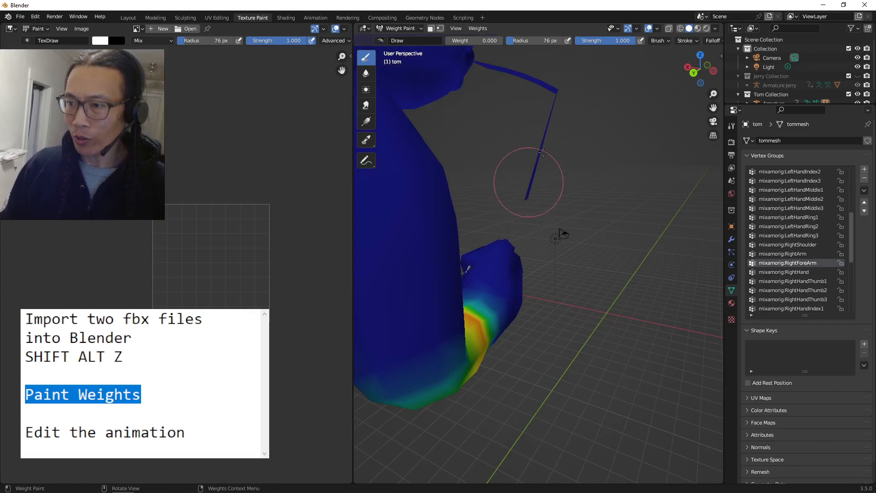
pyautogui.moveTo(528, 180); pyautogui.dragTo(729, 152, button='middle')
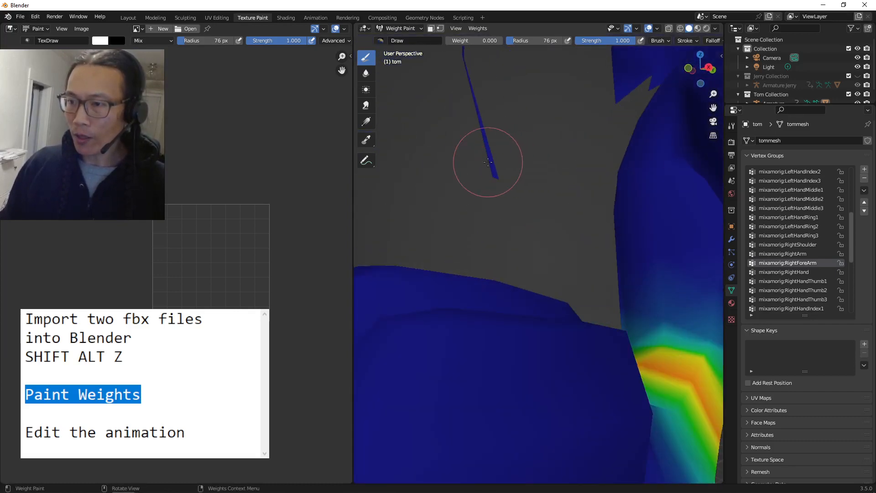
# Show the mixamorig:RightHand weights and check the bent right whisker for stray influence
pyautogui.click(801, 271)
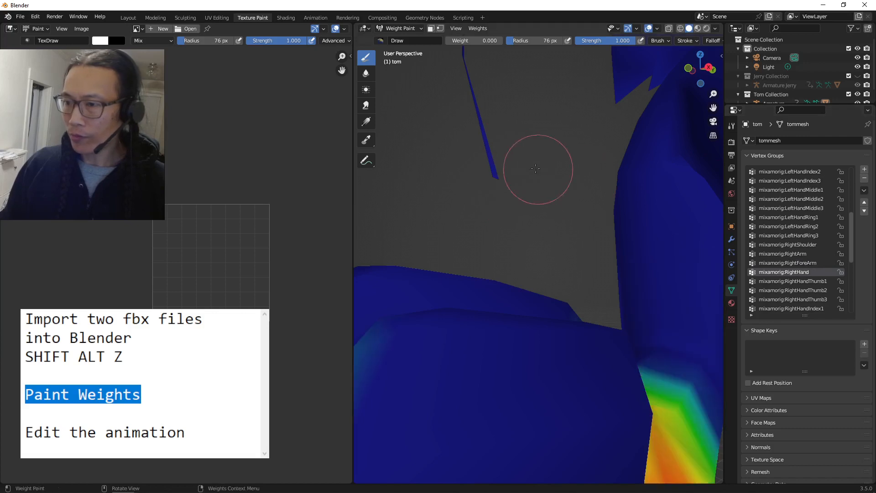
pyautogui.scroll(-5, 528, 191)
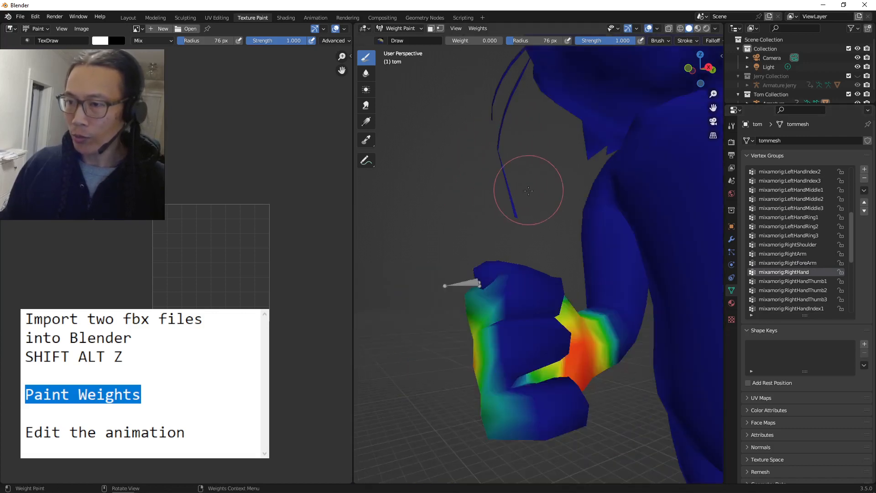
pyautogui.moveTo(689, 218); pyautogui.dragTo(518, 195, button='middle')
pyautogui.scroll(-5, 578, 209)
pyautogui.scroll(5, 536, 223)
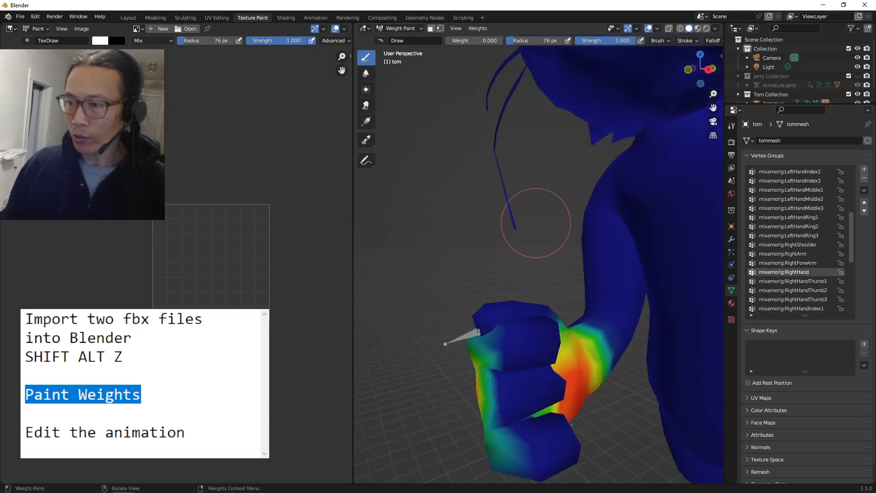
# Review the RightForeArm, RightArm and RightShoulder vertex groups one by one for leftover weight on the right whisker
pyautogui.click(805, 263)
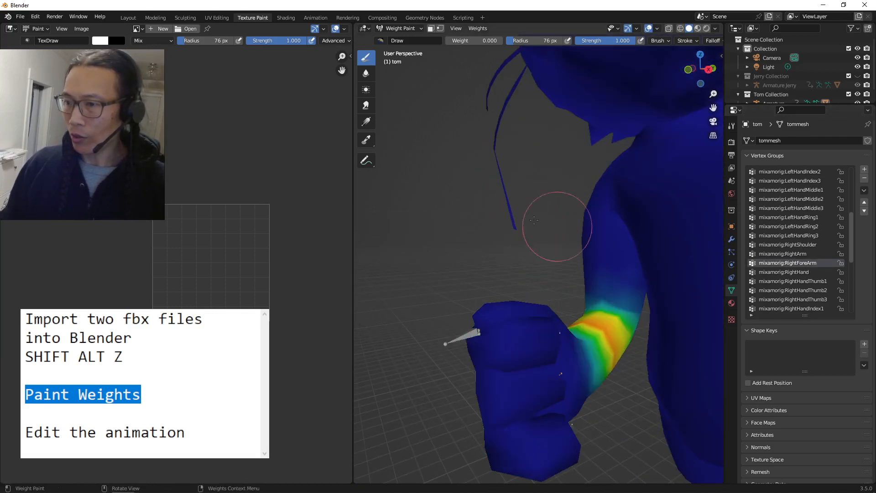
pyautogui.click(796, 254)
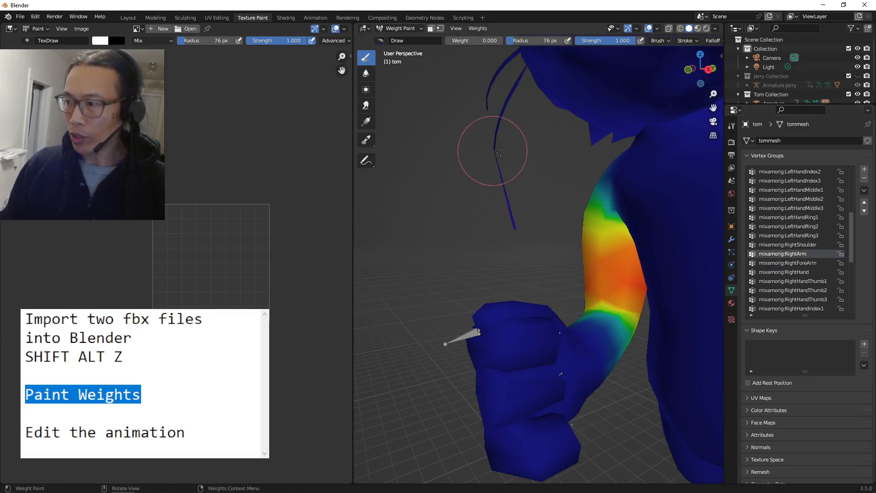
pyautogui.click(773, 244)
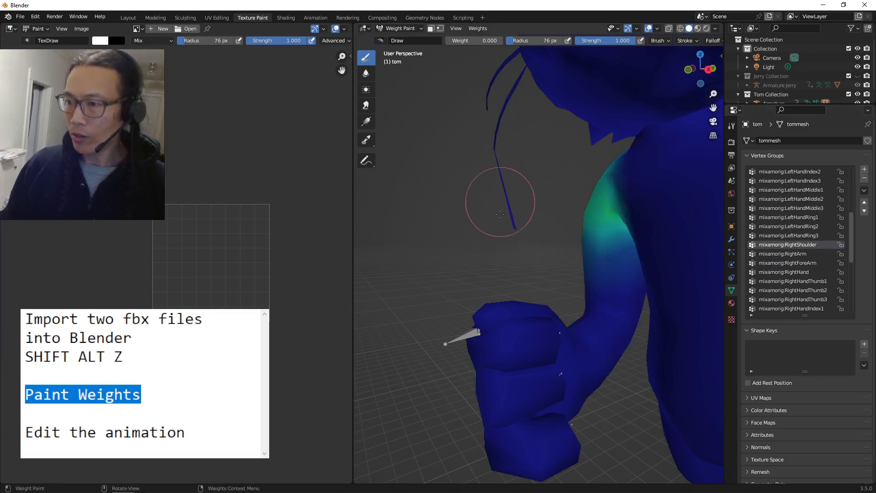
pyautogui.scroll(3, 491, 219)
pyautogui.scroll(-2, 491, 218)
pyautogui.scroll(-3, 489, 190)
pyautogui.moveTo(499, 180)
pyautogui.mouseDown(button='middle')
pyautogui.moveTo(518, 192)
pyautogui.moveTo(547, 182)
pyautogui.moveTo(618, 139)
pyautogui.moveTo(643, 223)
pyautogui.moveTo(491, 178)
pyautogui.moveTo(485, 170)
pyautogui.moveTo(534, 171)
pyautogui.moveTo(531, 112)
pyautogui.mouseUp(button='middle')
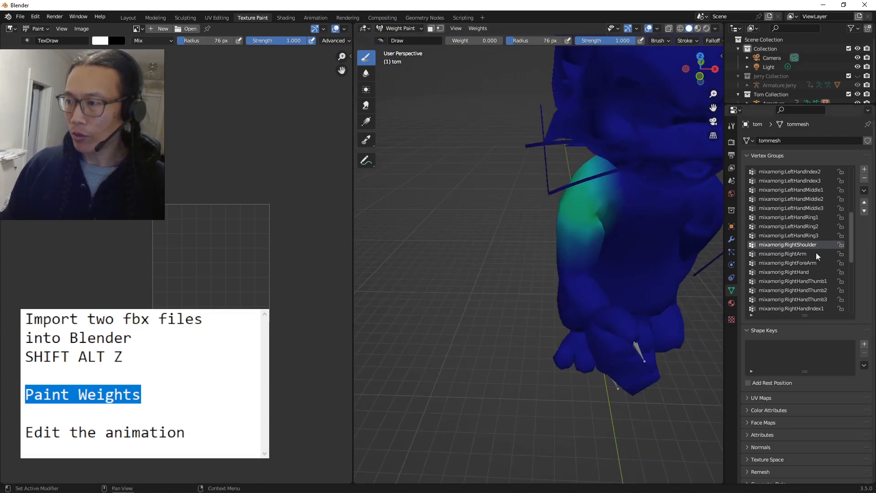
# Recheck the RightArm and RightShoulder weights on the whiskers from both sides of the cat's head
pyautogui.click(794, 253)
pyautogui.moveTo(580, 169); pyautogui.dragTo(742, 162, button='middle')
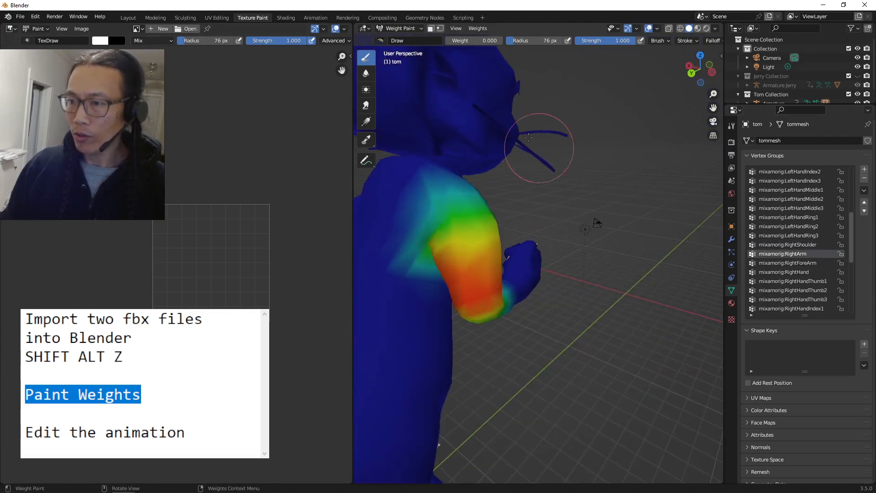
pyautogui.moveTo(565, 127); pyautogui.dragTo(571, 155, button='middle')
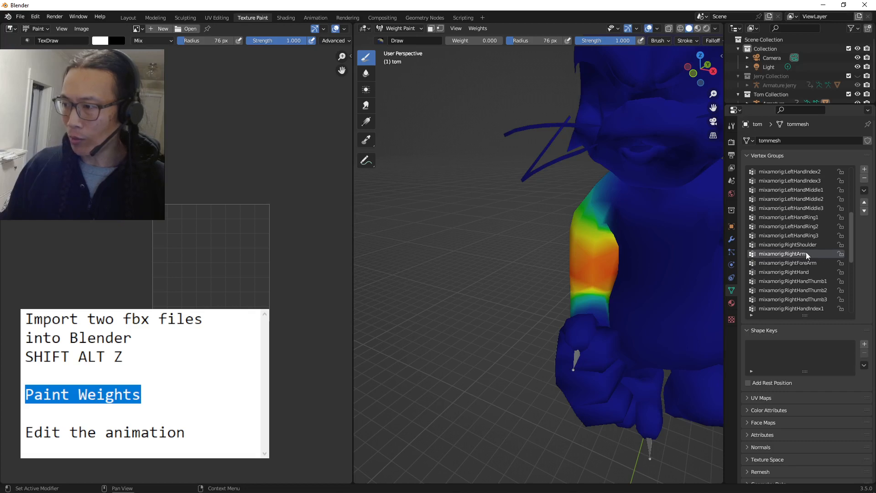
pyautogui.click(785, 244)
pyautogui.moveTo(497, 145); pyautogui.dragTo(571, 209, button='middle')
pyautogui.moveTo(697, 223); pyautogui.dragTo(506, 196, button='middle')
pyautogui.moveTo(522, 192)
pyautogui.mouseDown(button='middle')
pyautogui.moveTo(567, 215)
pyautogui.moveTo(597, 283)
pyautogui.mouseUp(button='middle')
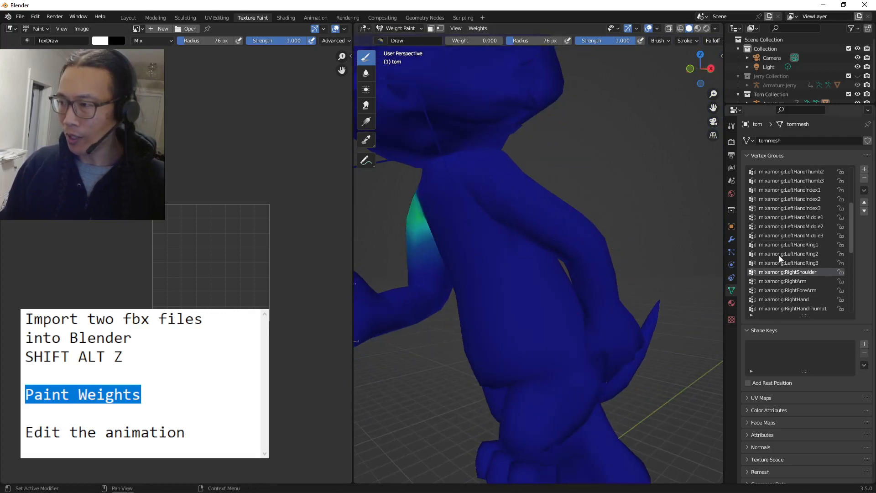
# Show the mixamorig:LeftShoulder weights and examine the bent left whisker up close
pyautogui.scroll(5, 779, 256)
pyautogui.click(792, 190)
pyautogui.moveTo(543, 224); pyautogui.dragTo(450, 285, button='middle')
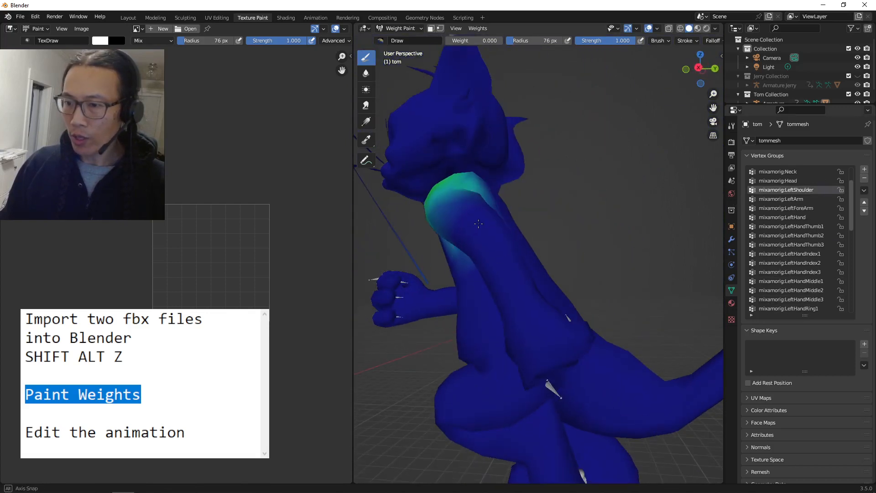
pyautogui.scroll(5, 444, 285)
pyautogui.moveTo(366, 219)
pyautogui.keyDown('shift'); pyautogui.mouseDown(button='middle')
pyautogui.moveTo(429, 295)
pyautogui.moveTo(401, 265)
pyautogui.moveTo(454, 260)
pyautogui.mouseUp(button='middle'); pyautogui.keyUp('shift')
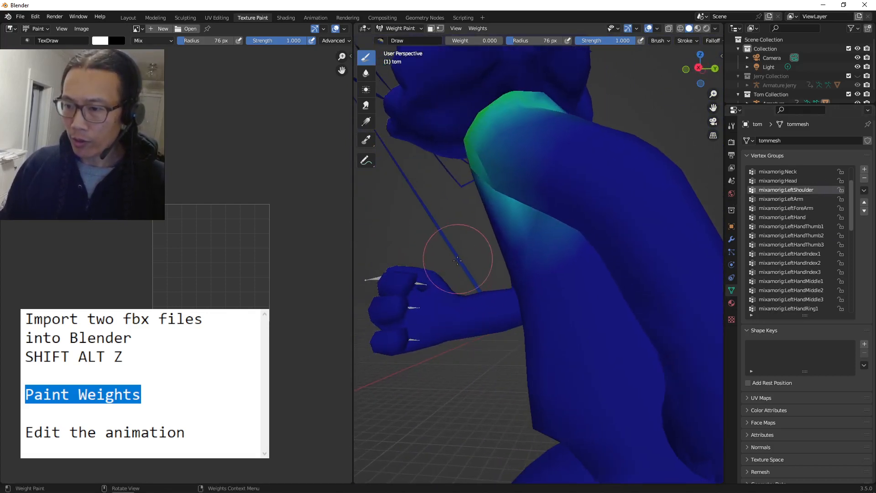
pyautogui.moveTo(419, 221)
pyautogui.mouseDown(button='middle')
pyautogui.moveTo(444, 225)
pyautogui.moveTo(528, 271)
pyautogui.mouseUp(button='middle')
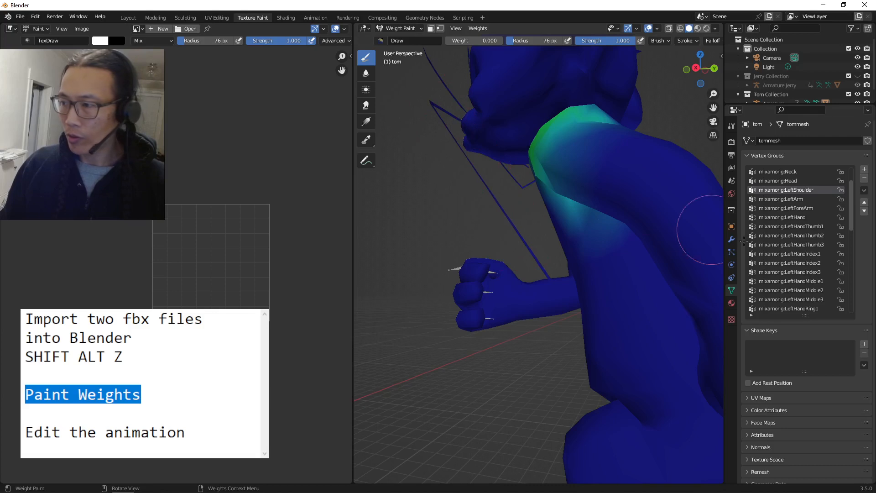
# Make mixamorig:LeftArm the active vertex group and paint zero weight over the bent left whisker
pyautogui.click(799, 199)
pyautogui.moveTo(664, 238); pyautogui.dragTo(561, 283)
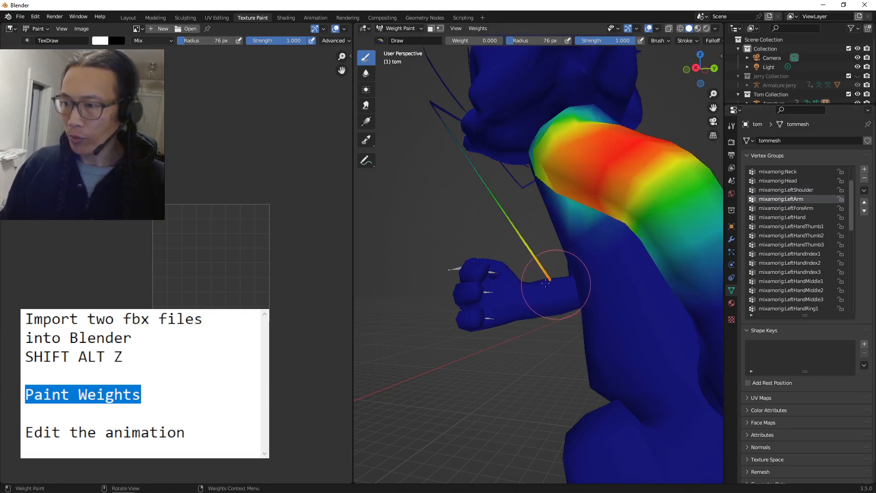
pyautogui.moveTo(521, 274); pyautogui.dragTo(481, 255, button='middle')
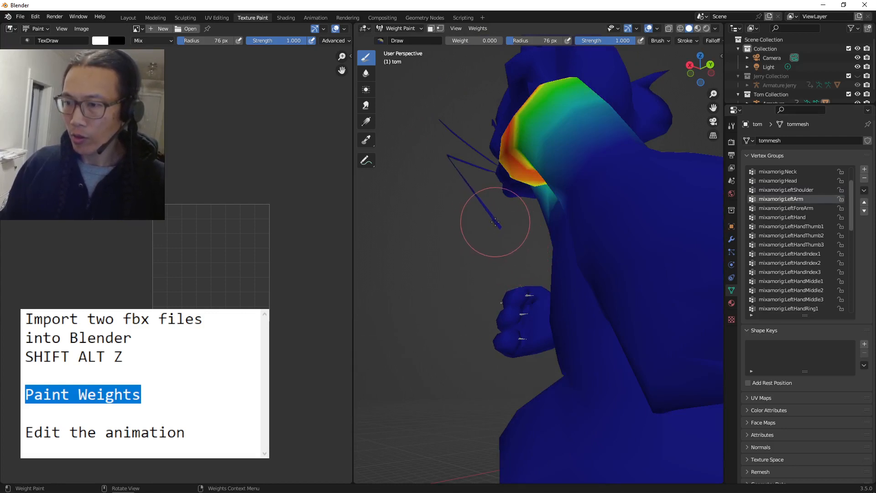
pyautogui.moveTo(494, 244); pyautogui.dragTo(494, 229, button='middle')
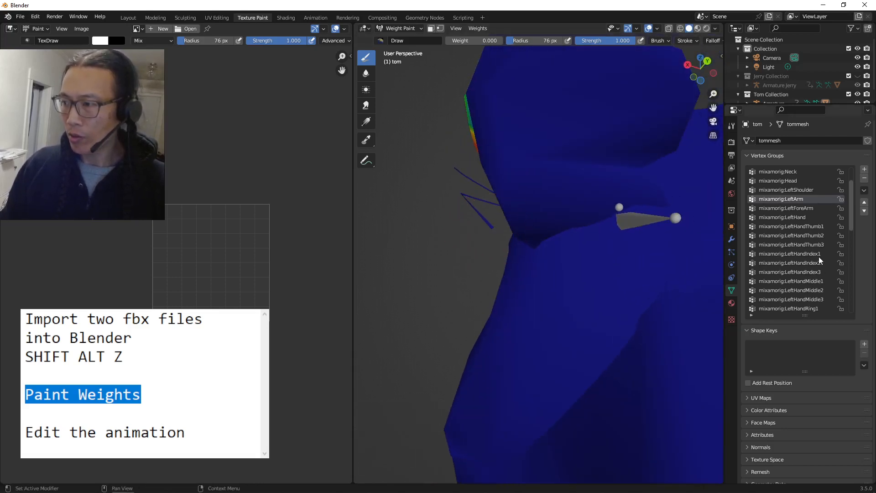
# Show the mixamorig:LeftForeArm weights and check the left whisker for stray influence
pyautogui.click(796, 209)
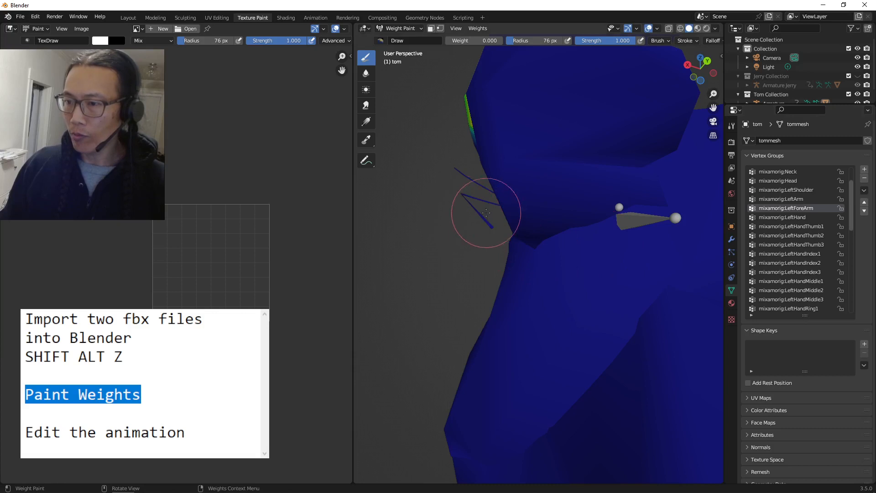
pyautogui.moveTo(461, 203); pyautogui.dragTo(595, 239, button='middle')
pyautogui.scroll(-4, 524, 234)
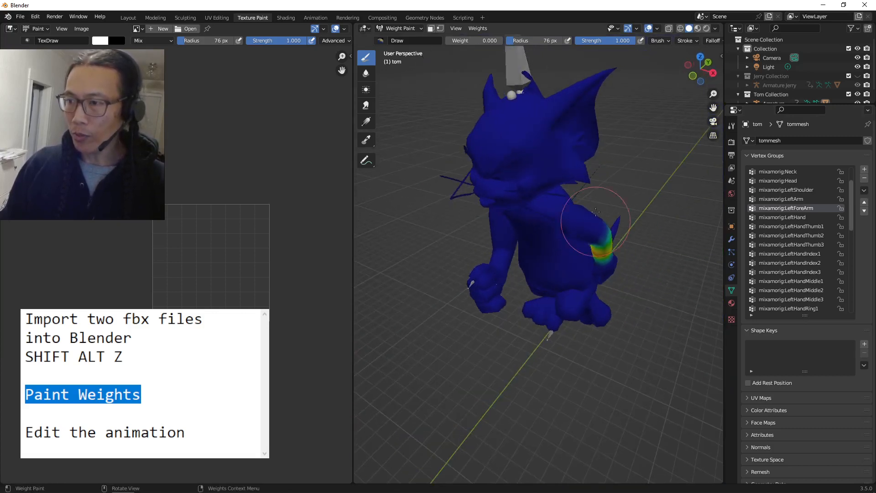
pyautogui.moveTo(627, 141)
pyautogui.mouseDown(button='middle')
pyautogui.moveTo(560, 165)
pyautogui.moveTo(586, 185)
pyautogui.moveTo(597, 173)
pyautogui.mouseUp(button='middle')
# Show the mixamorig:Neck weights and check them around the cat's head and left whisker
pyautogui.scroll(4, 787, 211)
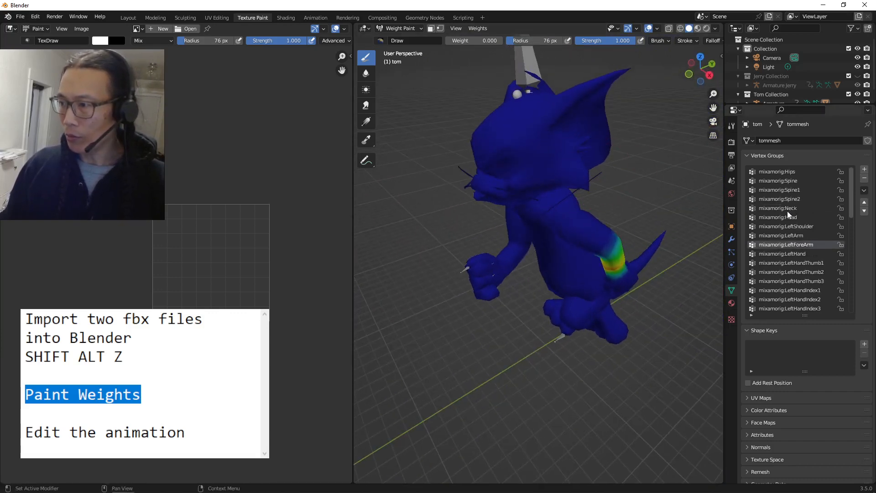
pyautogui.moveTo(588, 187)
pyautogui.mouseDown(button='middle')
pyautogui.moveTo(602, 188)
pyautogui.moveTo(607, 172)
pyautogui.mouseUp(button='middle')
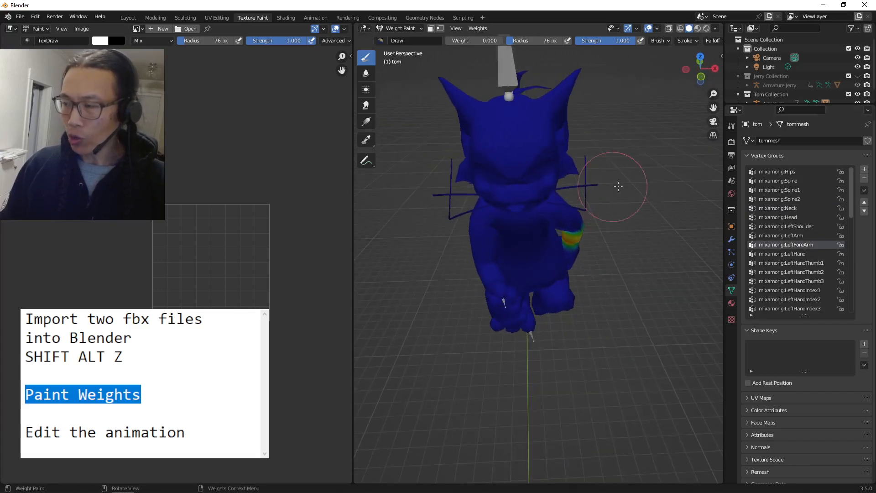
pyautogui.click(793, 208)
pyautogui.moveTo(607, 187); pyautogui.dragTo(576, 251, button='middle')
pyautogui.scroll(3, 598, 199)
pyautogui.moveTo(576, 251); pyautogui.dragTo(569, 239, button='middle')
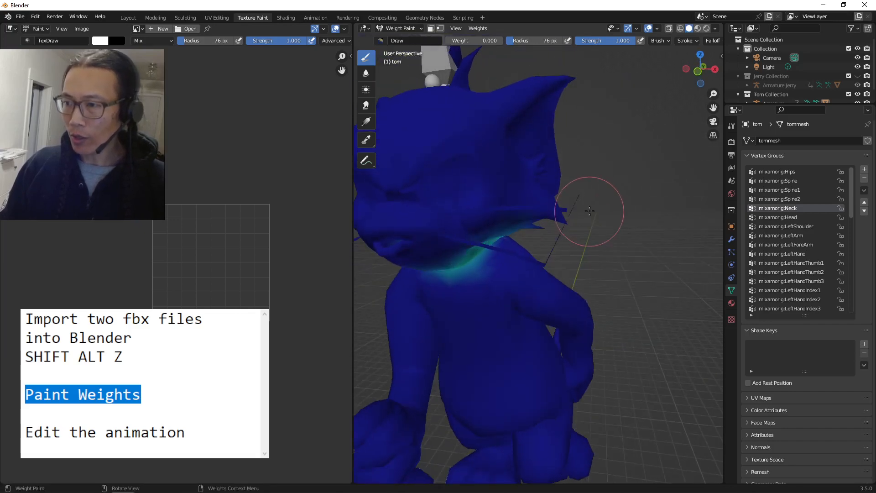
# Reduce the brush radius to 46 px and check the Neck weights on both bent whiskers
pyautogui.press('f')
pyautogui.click(577, 200)
pyautogui.moveTo(577, 199); pyautogui.dragTo(586, 207, button='middle')
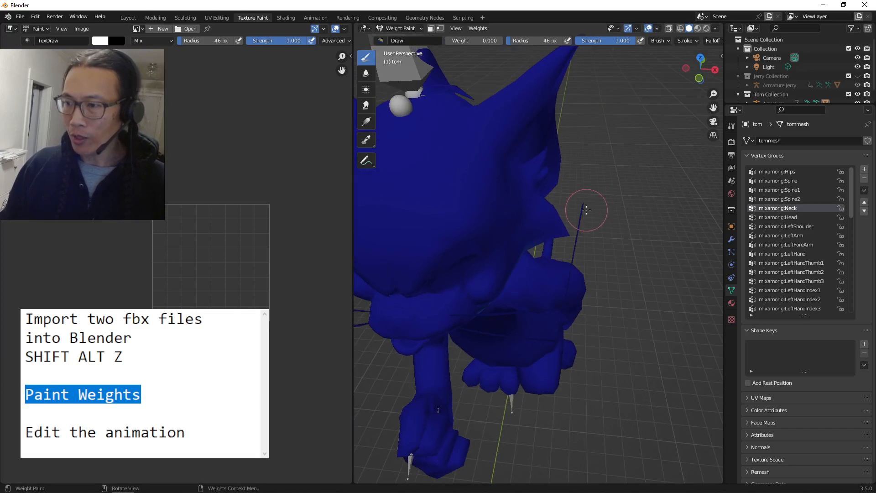
pyautogui.moveTo(588, 265); pyautogui.dragTo(594, 285, button='middle')
pyautogui.moveTo(445, 236); pyautogui.dragTo(550, 238, button='middle')
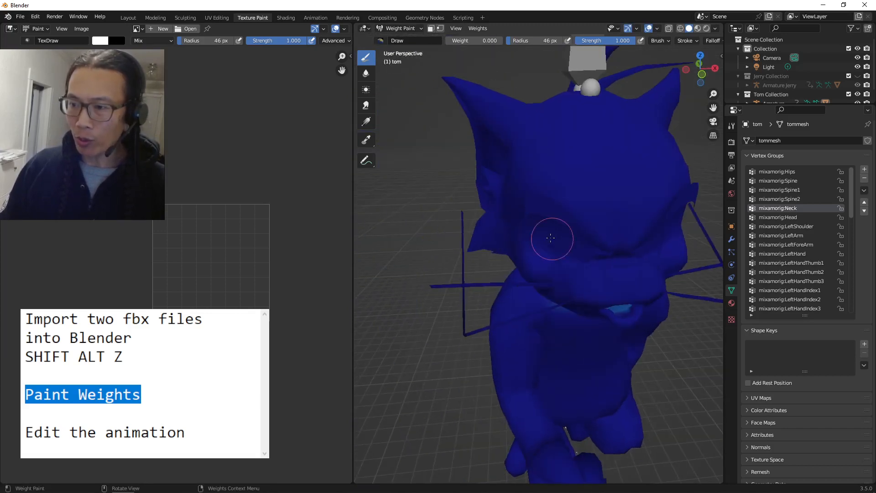
# Make mixamorig:Head the active vertex group and examine its weights on the bent whiskers on both sides
pyautogui.click(790, 217)
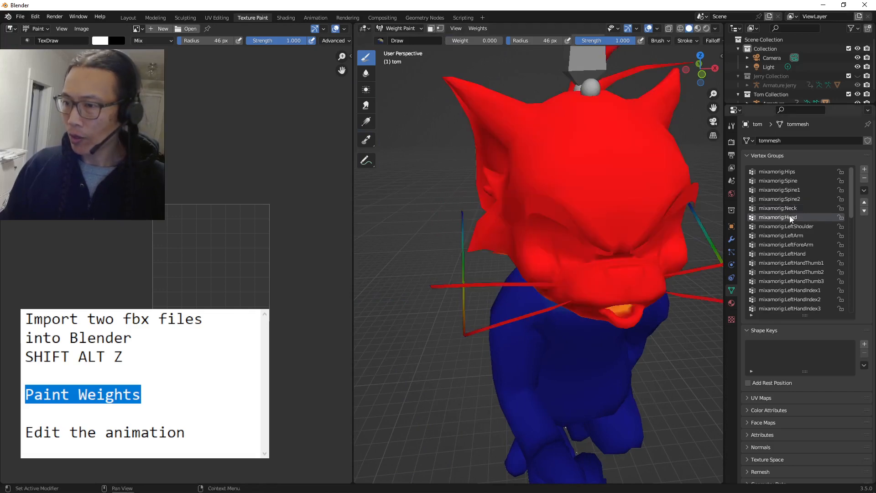
pyautogui.moveTo(476, 247); pyautogui.dragTo(682, 242, button='middle')
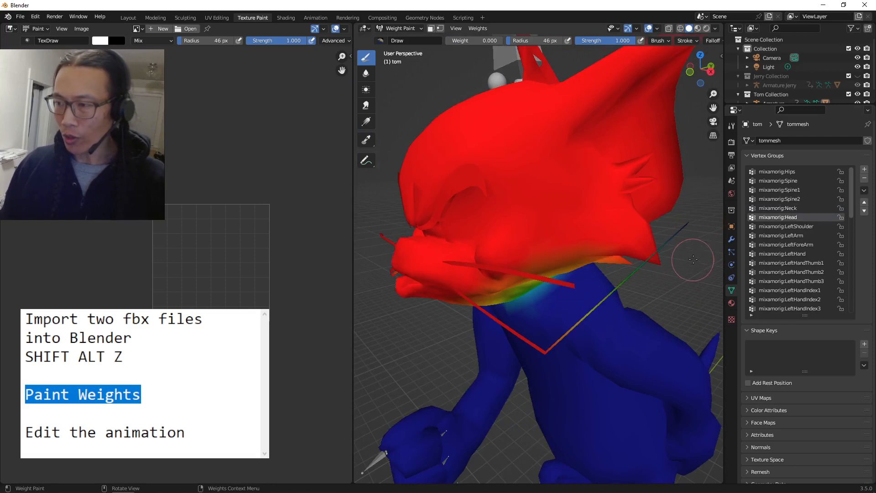
pyautogui.scroll(-3, 677, 261)
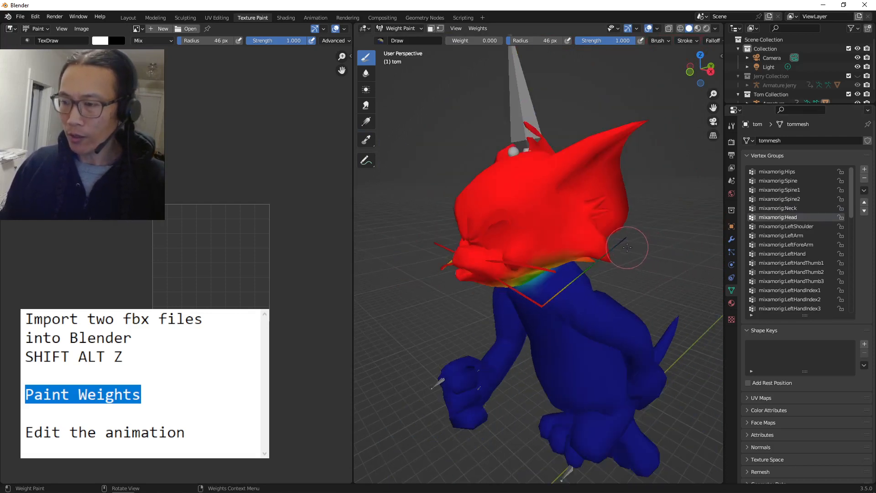
pyautogui.moveTo(627, 246); pyautogui.dragTo(659, 261, button='middle')
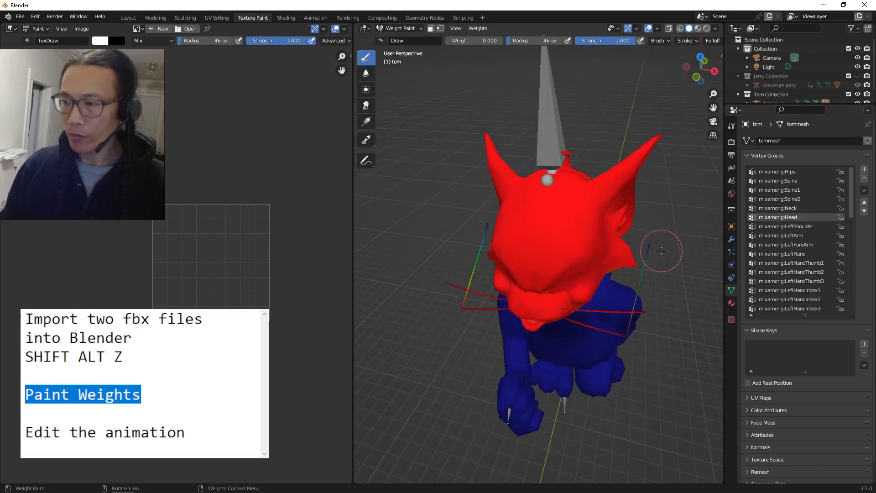
# Set the Draw brush weight to 1 and paint Head influence onto the bent whiskers on both sides of the face
pyautogui.moveTo(461, 40); pyautogui.dragTo(505, 43)
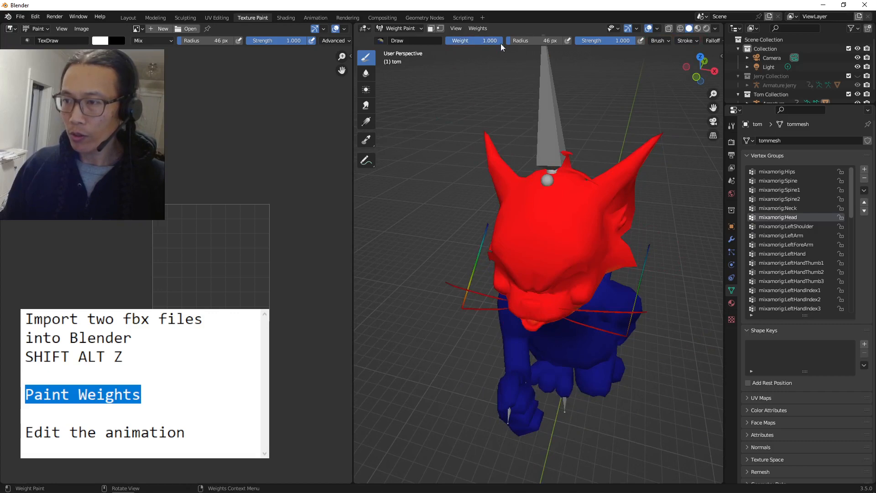
pyautogui.moveTo(653, 264)
pyautogui.mouseDown(button='middle')
pyautogui.moveTo(582, 262)
pyautogui.moveTo(455, 215)
pyautogui.mouseUp(button='middle')
pyautogui.moveTo(455, 215); pyautogui.dragTo(462, 215)
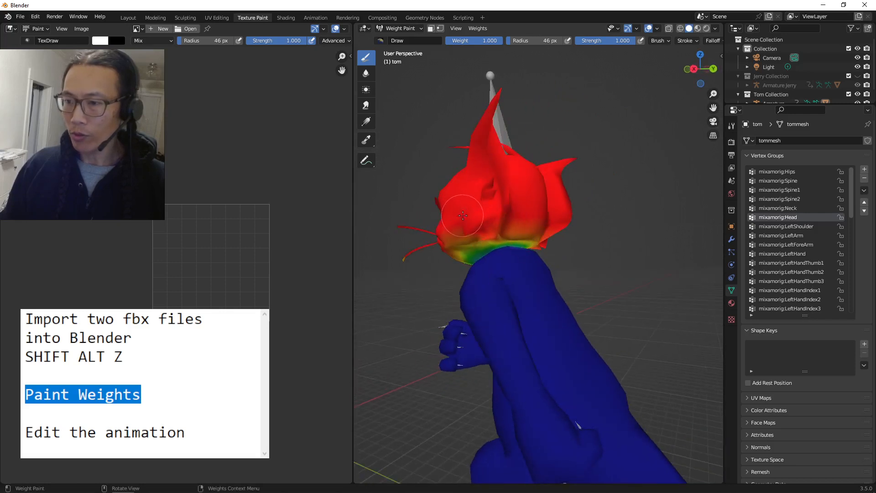
pyautogui.moveTo(423, 231); pyautogui.dragTo(546, 260, button='middle')
pyautogui.moveTo(532, 227); pyautogui.dragTo(463, 237, button='middle')
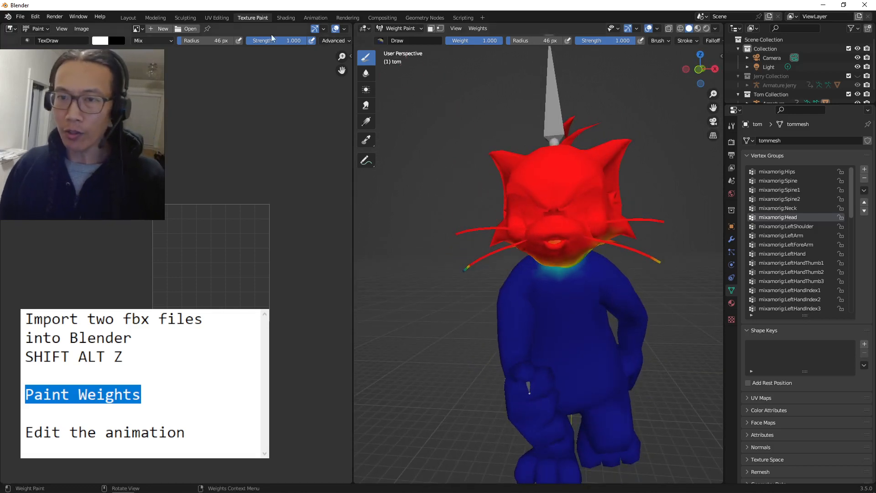
# Switch to the Layout workspace and play Tom's dive animation from the side, stopping at frame 15
pyautogui.click(127, 18)
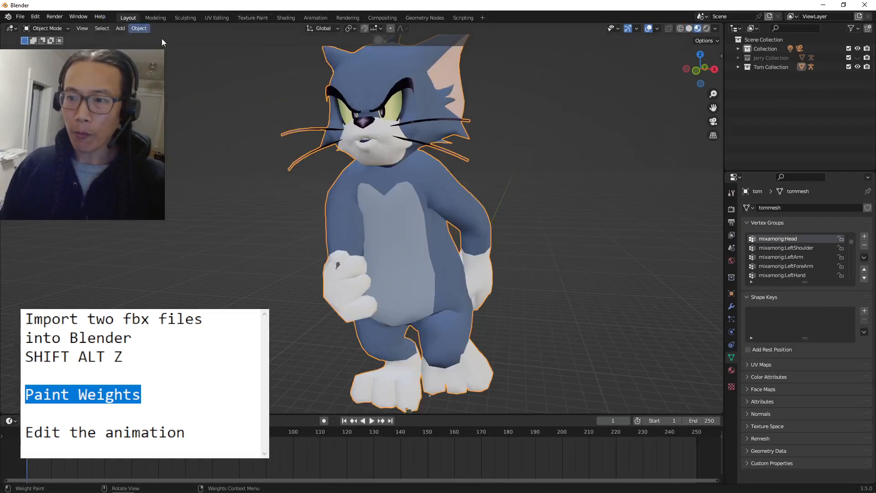
pyautogui.moveTo(228, 144); pyautogui.dragTo(248, 145, button='middle')
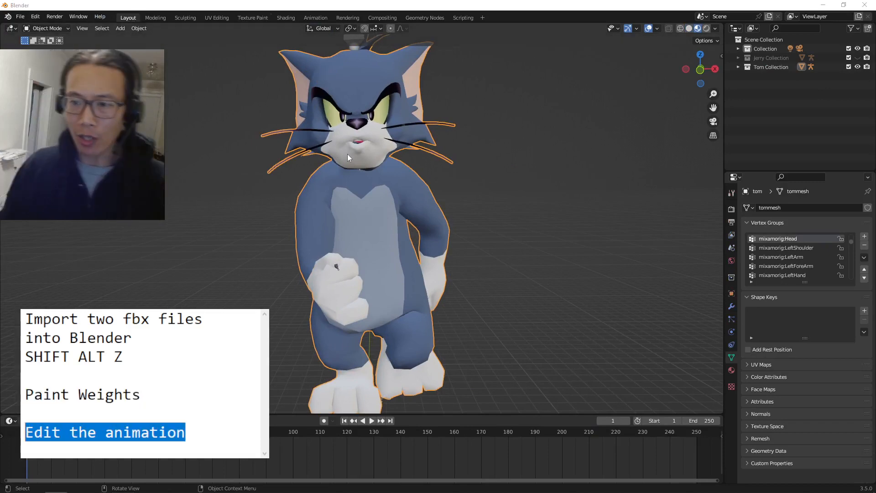
pyautogui.moveTo(347, 240); pyautogui.dragTo(521, 240, button='middle')
pyautogui.press('space')
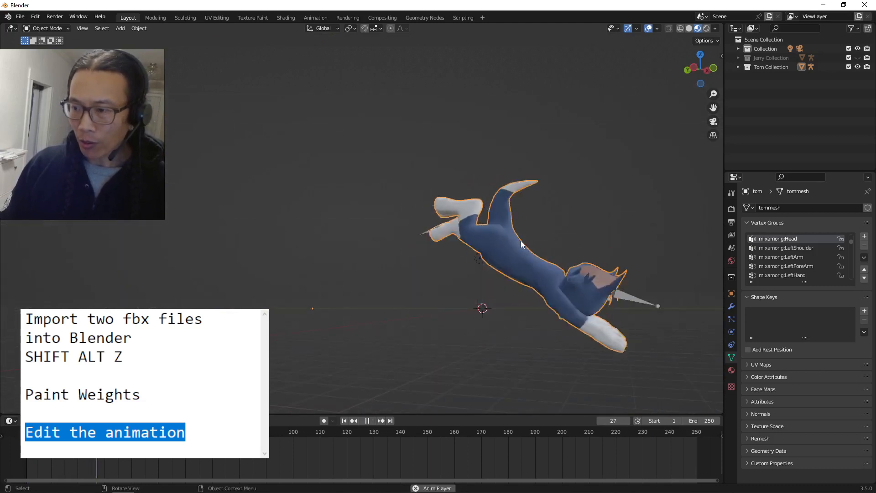
pyautogui.press('space')
pyautogui.press('space')
pyautogui.press('space')
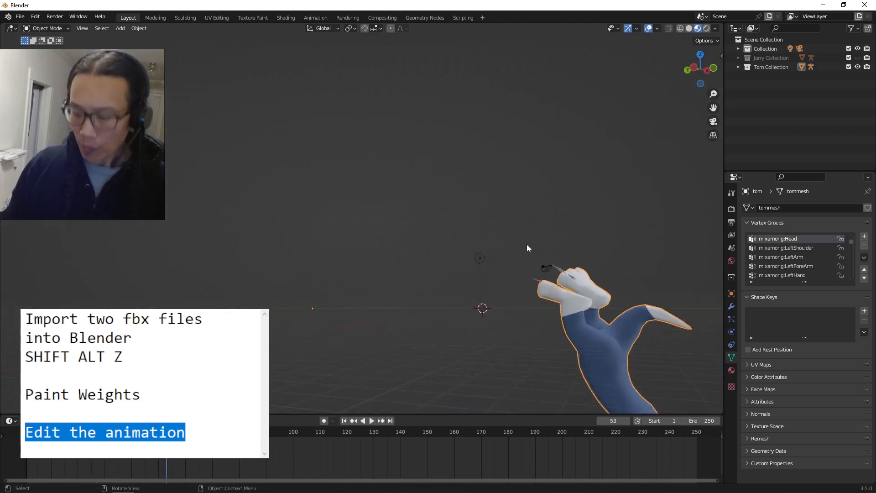
pyautogui.hotkey('shift', 'Left')
pyautogui.press('space')
pyautogui.press('space')
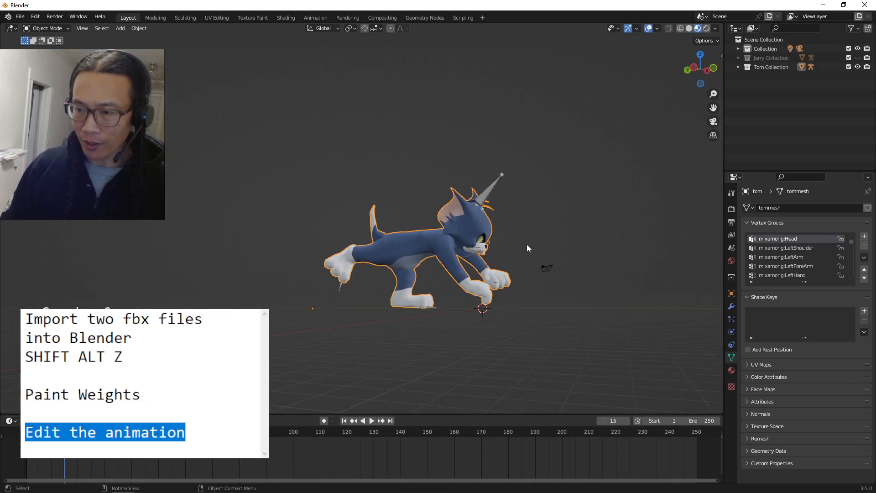
# Select Tom's armature and set its bones to display in front of the mesh
pyautogui.moveTo(513, 264); pyautogui.dragTo(440, 215, button='middle')
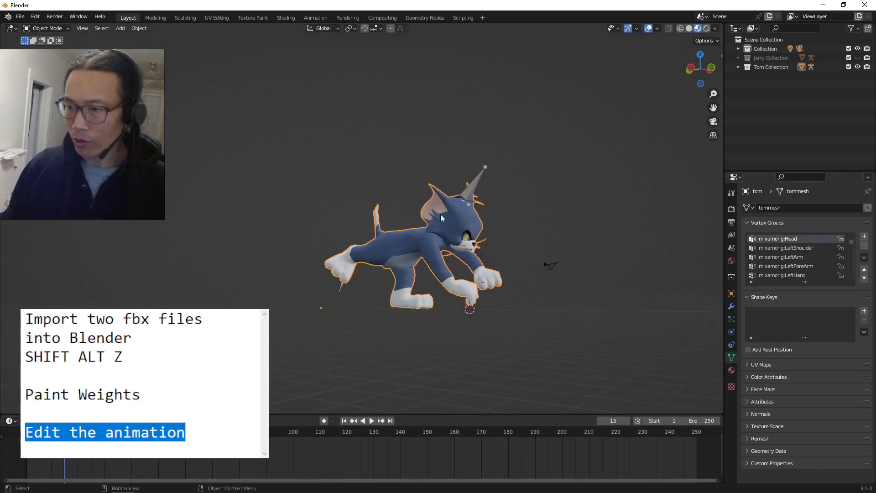
pyautogui.click(472, 186)
pyautogui.click(804, 384)
pyautogui.moveTo(492, 288); pyautogui.dragTo(536, 300, button='middle')
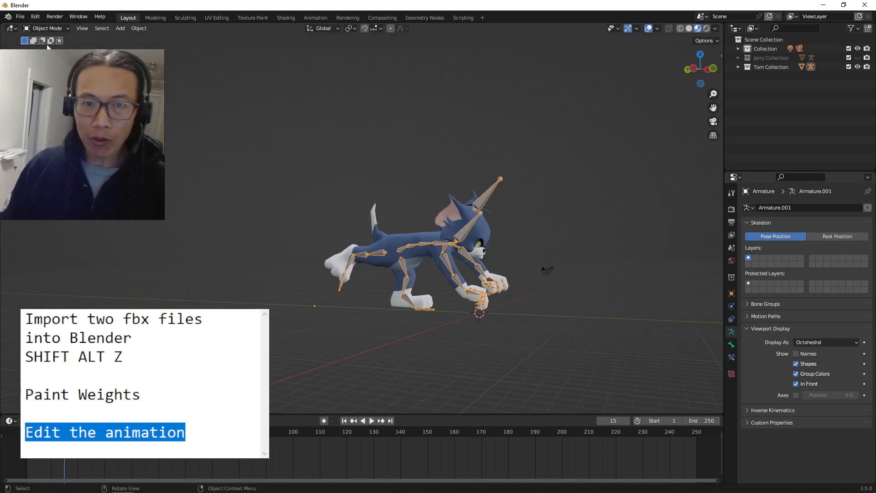
pyautogui.moveTo(367, 194)
pyautogui.mouseDown(button='middle')
pyautogui.moveTo(391, 191)
pyautogui.moveTo(361, 195)
pyautogui.mouseUp(button='middle')
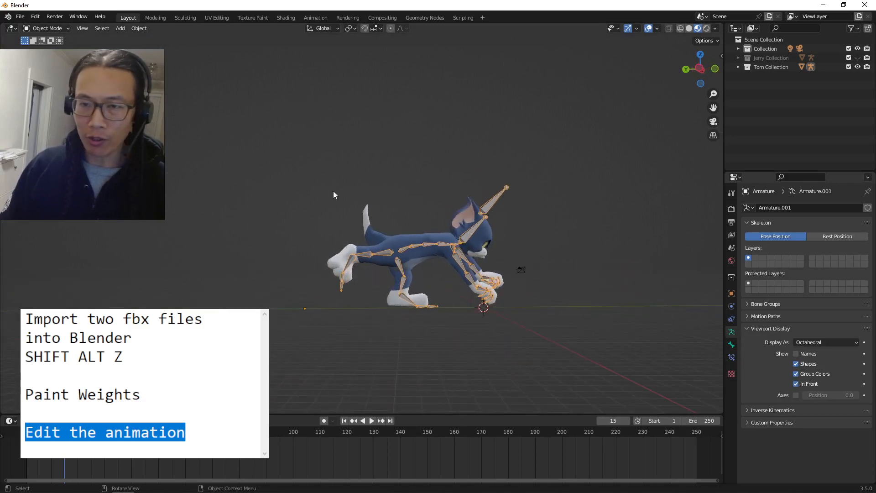
# Play the animation to frame 25 and switch Tom's armature to Pose Mode
pyautogui.press('space')
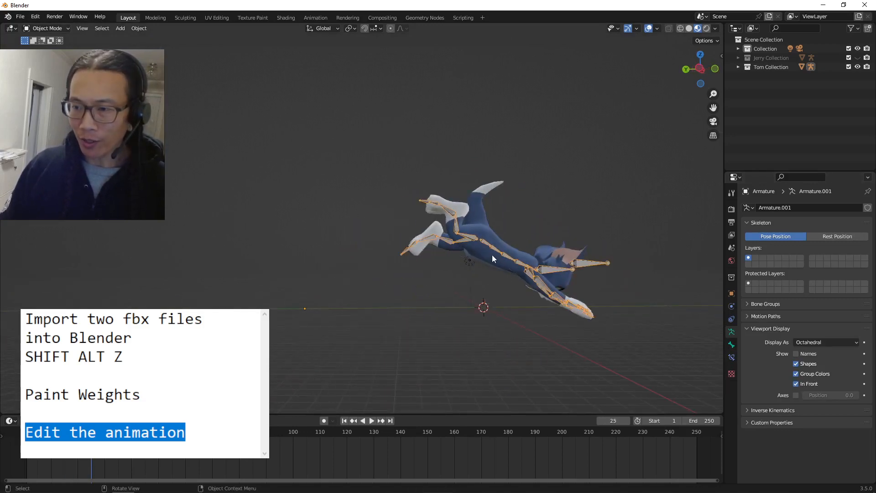
pyautogui.click(44, 28)
pyautogui.click(45, 59)
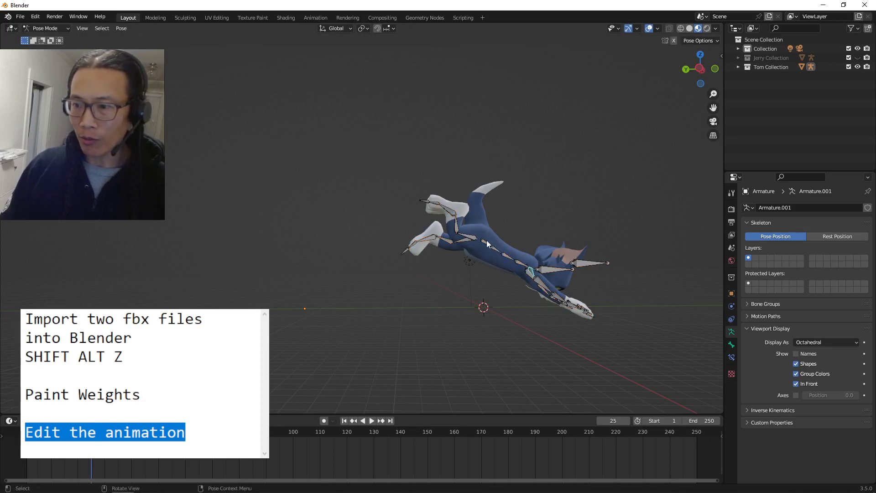
# Select the mixamorig:Hips bone and try moving it
pyautogui.scroll(3, 521, 266)
pyautogui.keyDown('shift'); pyautogui.moveTo(522, 268); pyautogui.dragTo(360, 219, button='middle'); pyautogui.keyUp('shift')
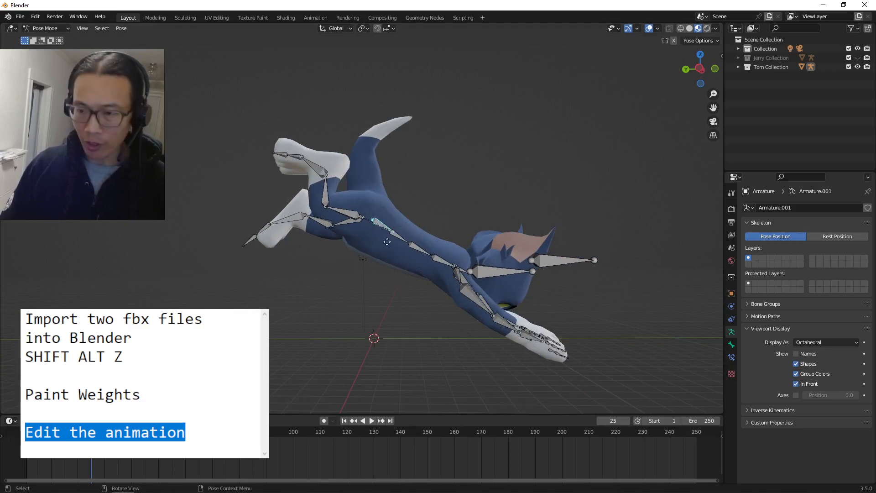
pyautogui.press('g')
pyautogui.click(383, 227)
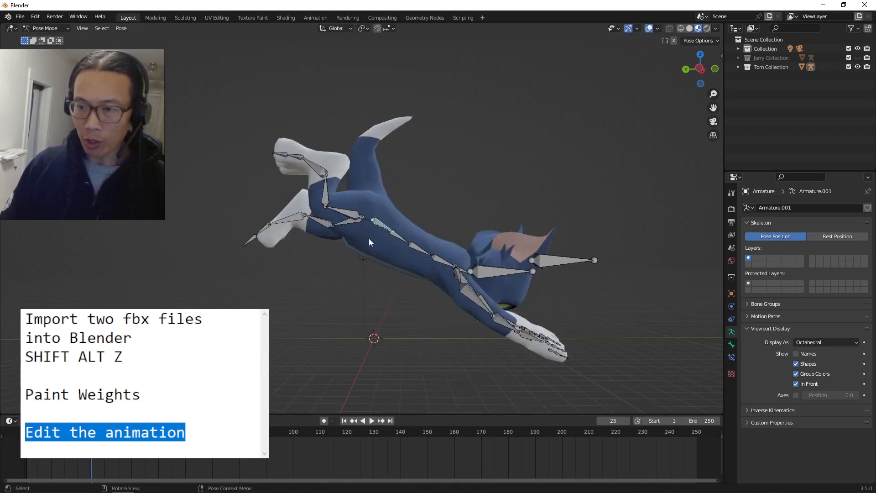
pyautogui.scroll(2, 382, 227)
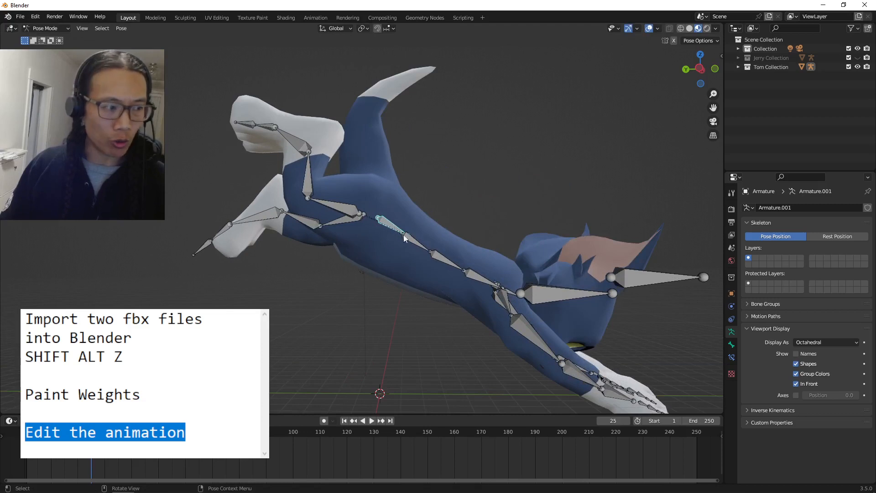
pyautogui.scroll(-1, 502, 242)
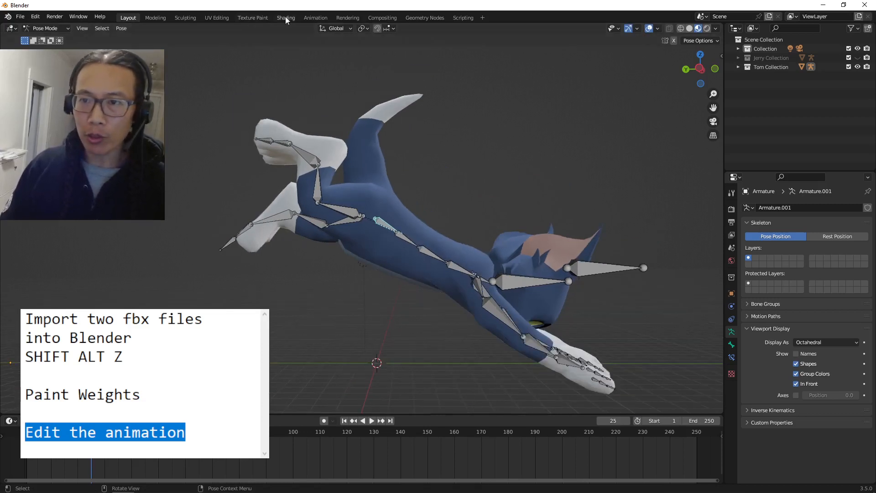
# Open the Animation workspace, turn its secondary viewport into a wider Graph Editor, and hide that editor's sidebar
pyautogui.click(315, 18)
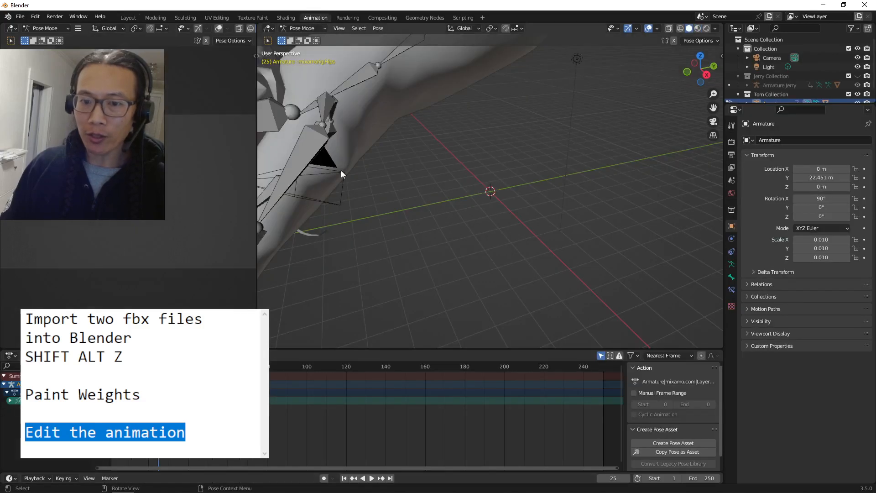
pyautogui.click(11, 28)
pyautogui.click(128, 74)
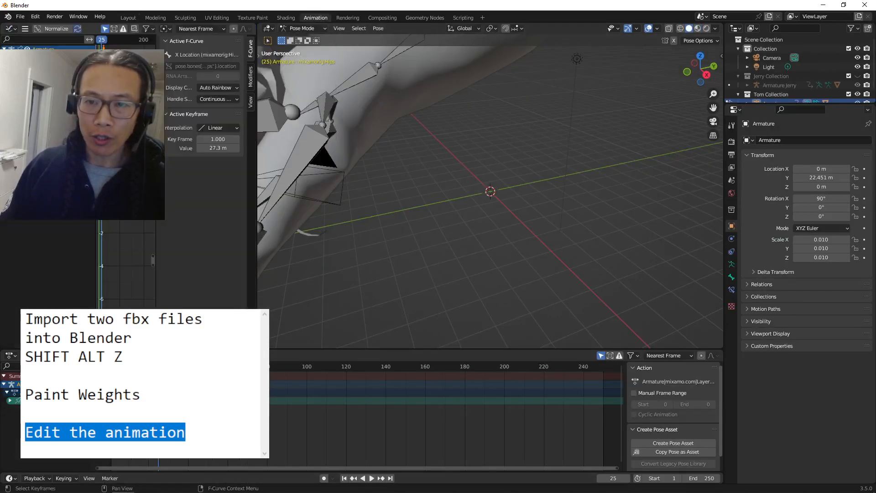
pyautogui.moveTo(257, 150); pyautogui.dragTo(438, 150)
pyautogui.press('n')
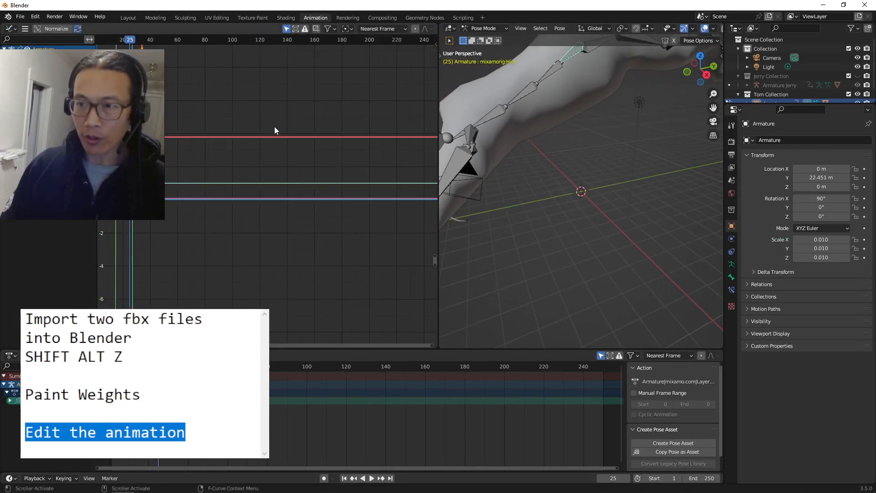
# Widen the 3D viewport and show Tom's pose in the left orthographic view
pyautogui.scroll(-6, 569, 214)
pyautogui.moveTo(568, 204); pyautogui.dragTo(594, 190, button='middle')
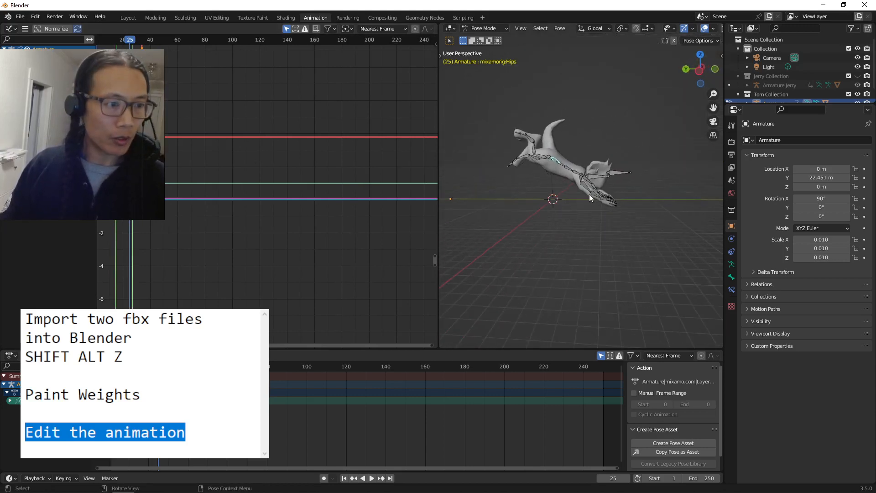
pyautogui.moveTo(725, 177); pyautogui.dragTo(758, 177)
pyautogui.scroll(4, 586, 190)
pyautogui.keyDown('shift'); pyautogui.moveTo(586, 163); pyautogui.dragTo(601, 180, button='middle'); pyautogui.keyUp('shift')
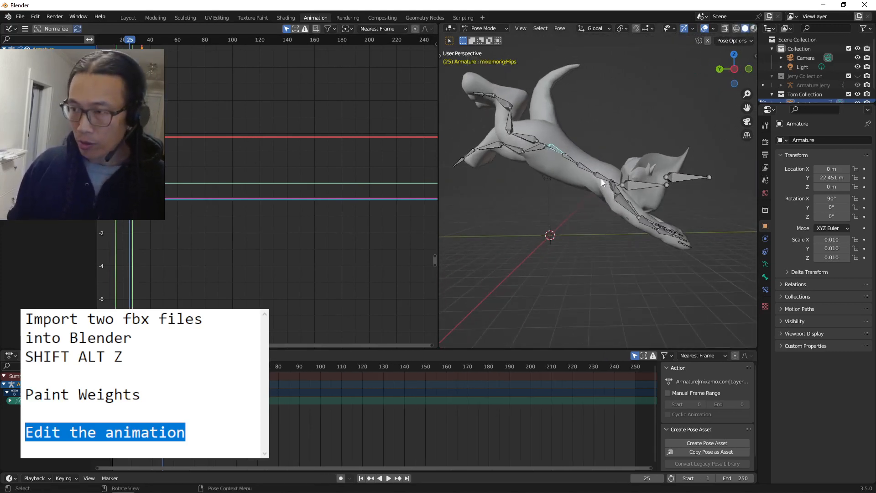
pyautogui.press('ctrl+KP_3')
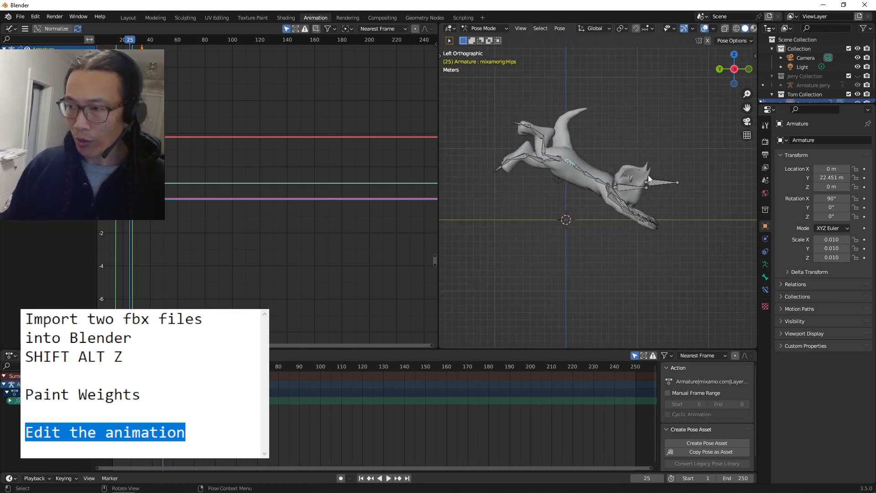
pyautogui.scroll(5, 644, 233)
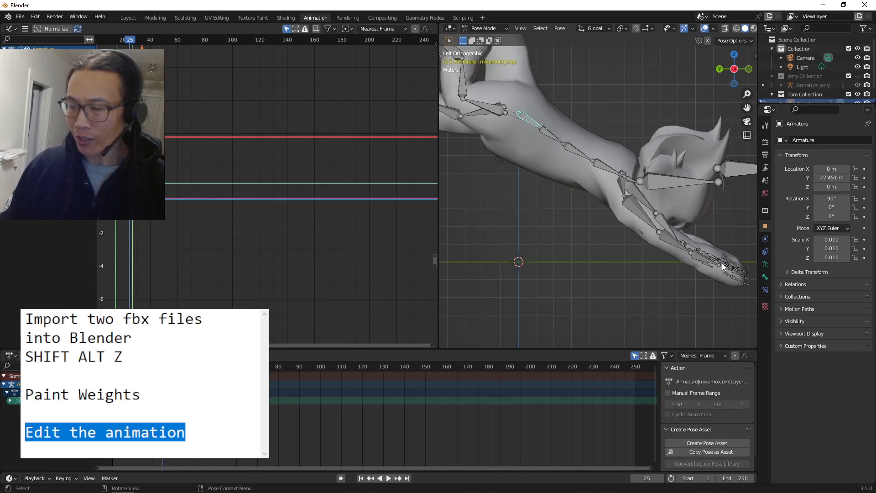
pyautogui.scroll(-2, 722, 262)
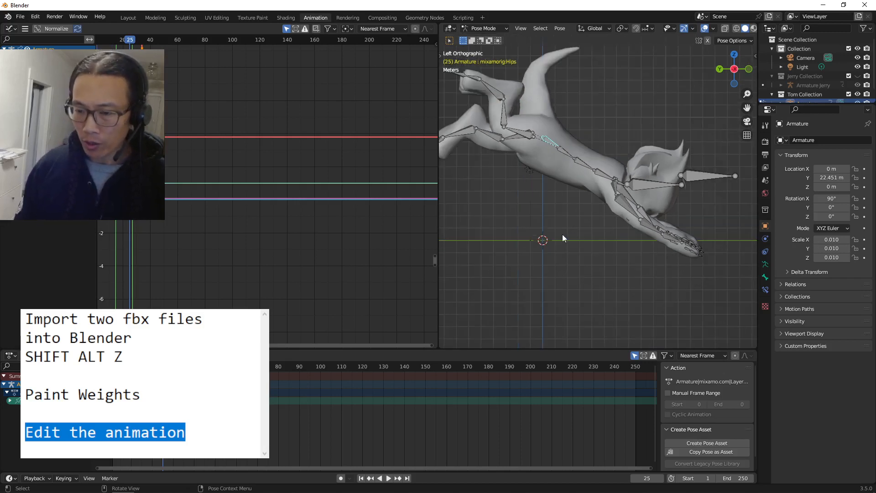
# Bring the Hips keyframes into view in the Dope Sheet and shrink the notes window
pyautogui.moveTo(227, 420); pyautogui.dragTo(453, 421, button='middle')
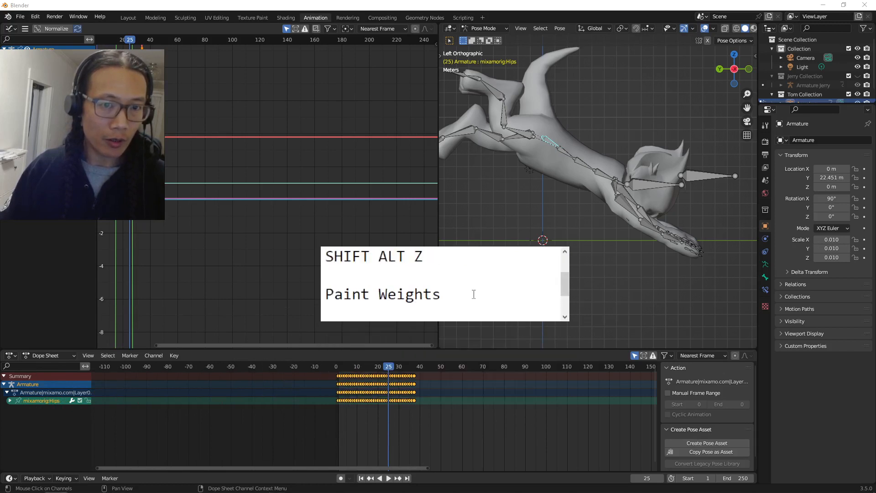
pyautogui.scroll(-1, 470, 291)
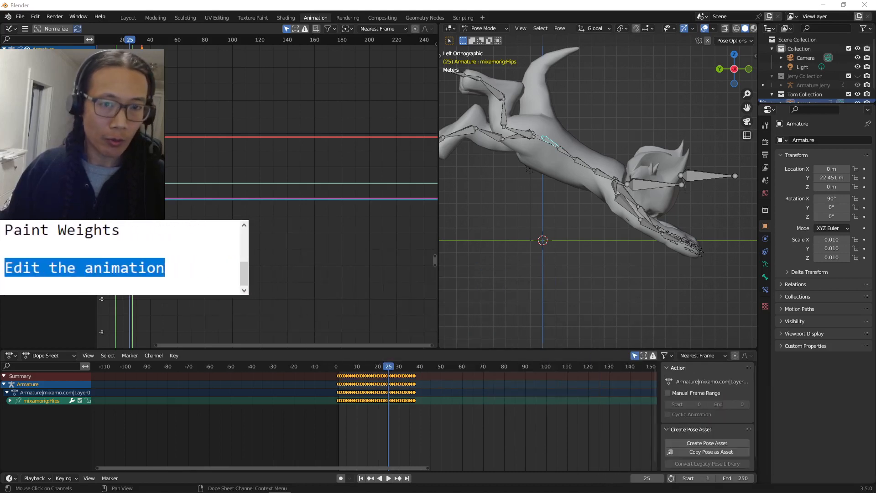
pyautogui.moveTo(248, 255); pyautogui.dragTo(179, 254)
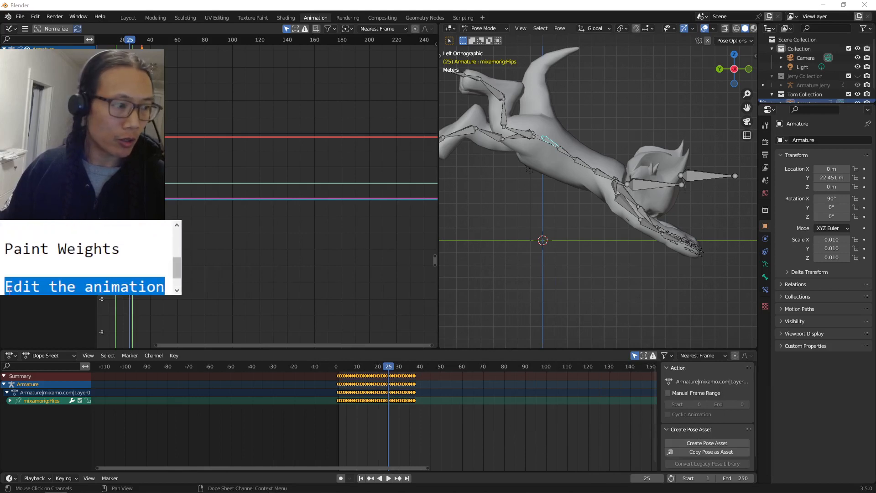
pyautogui.moveTo(130, 295); pyautogui.dragTo(129, 268)
pyautogui.scroll(-1, 126, 254)
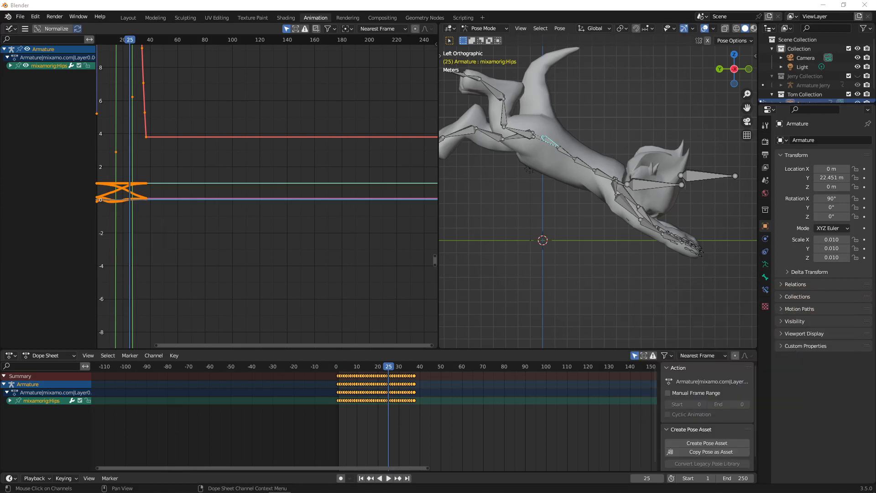
# Expand the mixamorig:Hips channels in the Graph Editor and widen both the channel list and the editor
pyautogui.moveTo(225, 182); pyautogui.dragTo(351, 203, button='middle')
pyautogui.scroll(9, 347, 205)
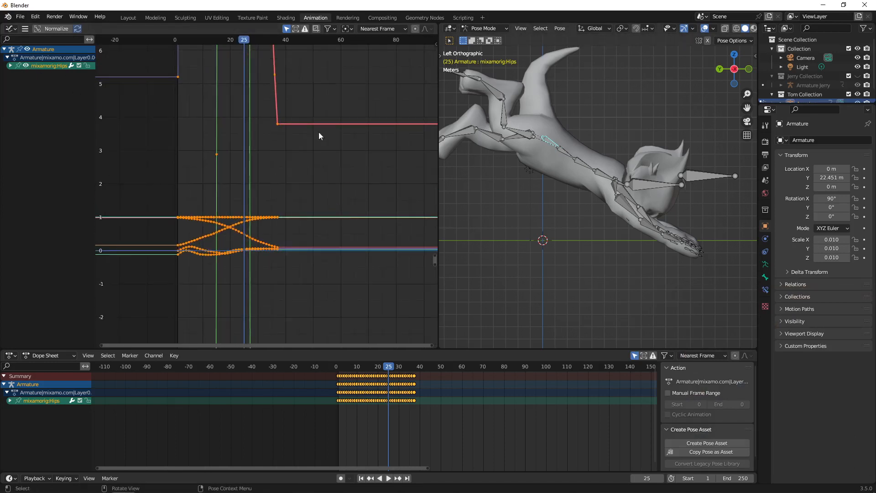
pyautogui.click(10, 66)
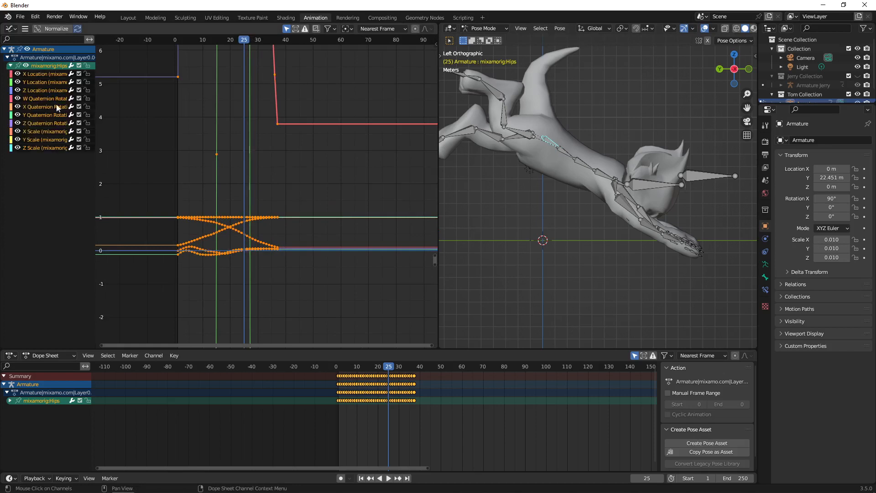
pyautogui.moveTo(96, 96); pyautogui.dragTo(154, 102)
pyautogui.moveTo(439, 163); pyautogui.dragTo(479, 164)
# Step back and forth through frames 19 to 25 to compare Tom's dive poses, stopping at frame 23
pyautogui.scroll(-2, 589, 181)
pyautogui.press('Left')
pyautogui.press('Left')
pyautogui.press('Left')
pyautogui.press('Left')
pyautogui.press('Left')
pyautogui.press('Left')
pyautogui.press('Right')
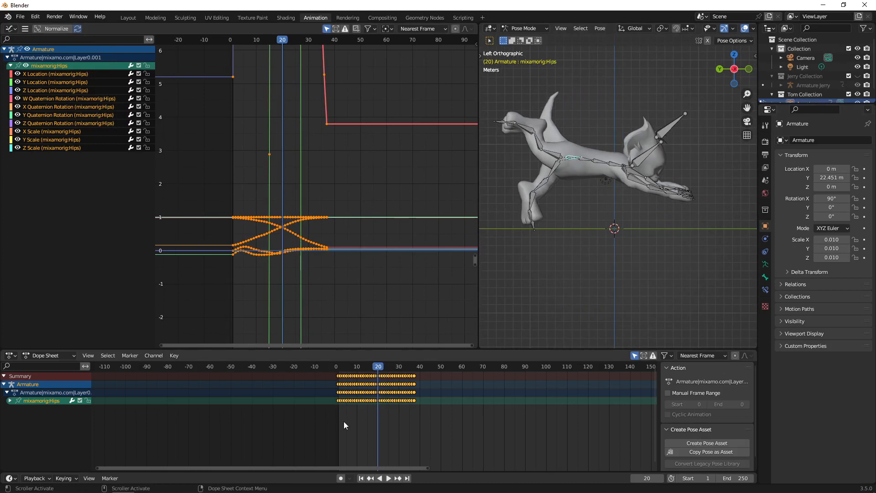
pyautogui.scroll(6, 398, 422)
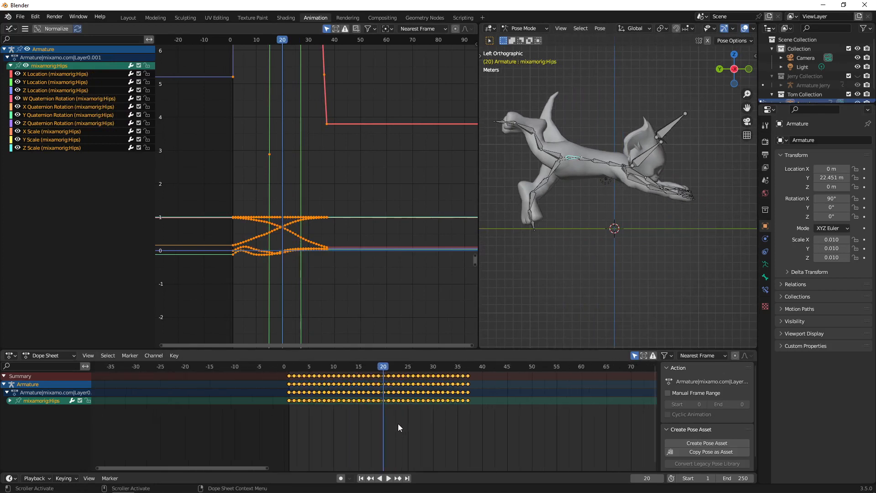
pyautogui.scroll(2, 401, 429)
pyautogui.press('Right')
pyautogui.press('Right')
pyautogui.press('Right')
pyautogui.press('Right')
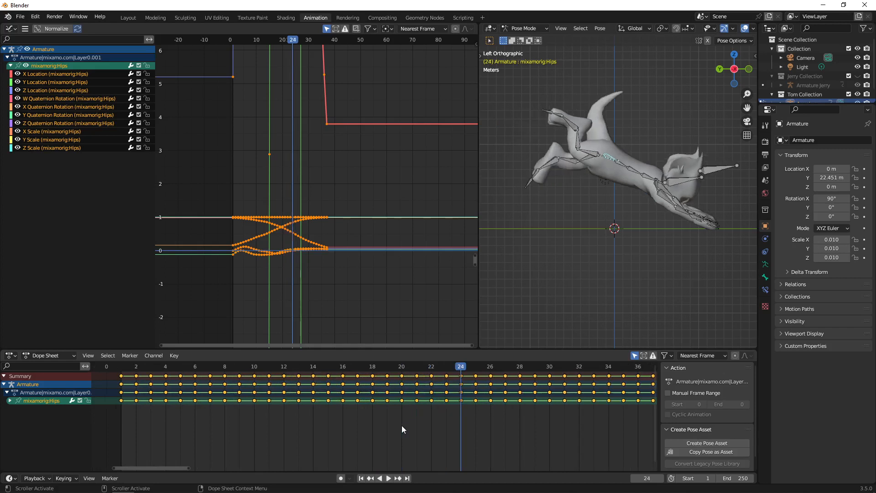
pyautogui.press('Right')
pyautogui.press('Left')
pyautogui.press('Left')
pyautogui.press('Right')
pyautogui.press('Left')
pyautogui.press('Right')
pyautogui.press('Left')
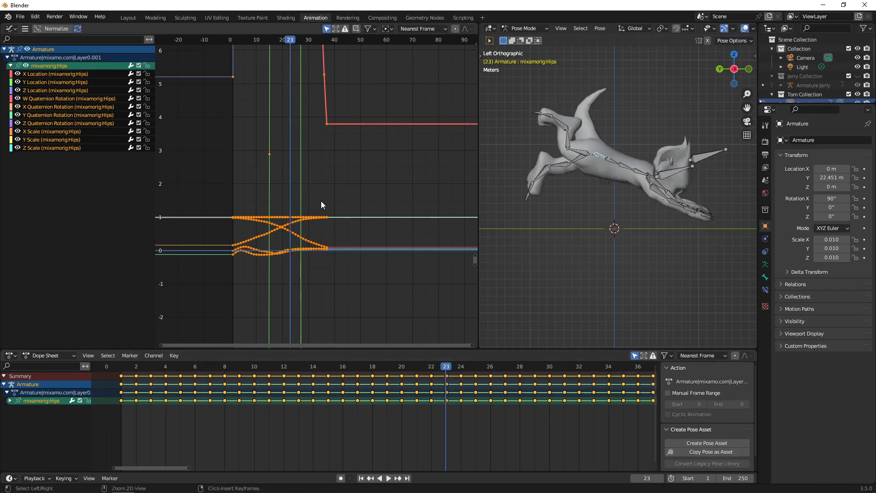
# Examine the Hips bone's curves closely around frame 23 in the Graph Editor
pyautogui.moveTo(325, 177); pyautogui.dragTo(354, 138, button='middle')
pyautogui.scroll(2, 368, 180)
pyautogui.scroll(2, 362, 168)
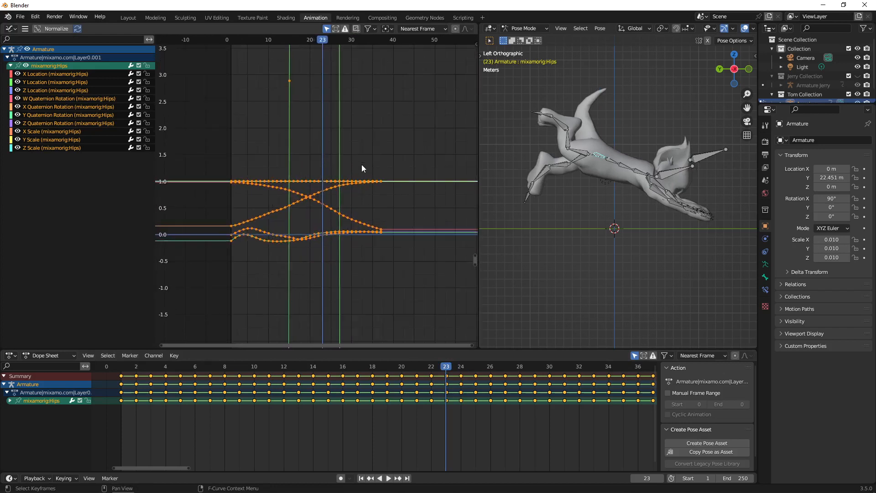
pyautogui.moveTo(359, 158); pyautogui.dragTo(340, 157, button='middle')
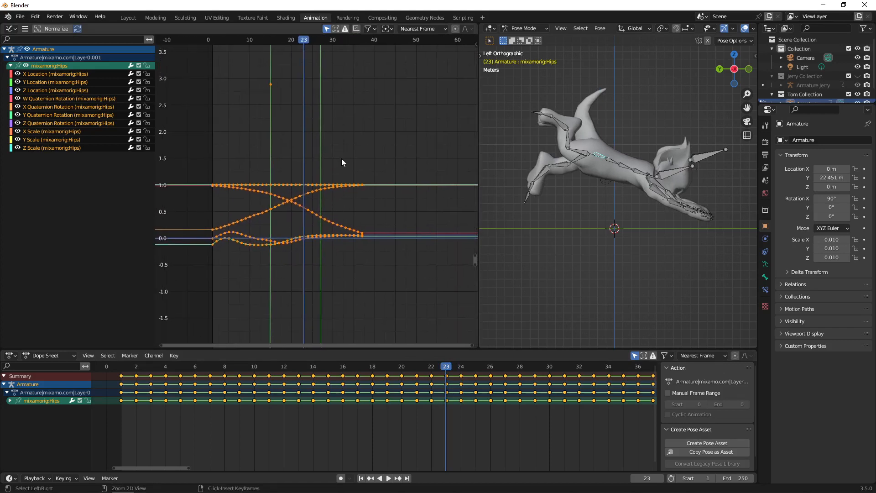
pyautogui.keyDown('ctrl'); pyautogui.moveTo(338, 160); pyautogui.dragTo(351, 117, button='middle'); pyautogui.keyUp('ctrl')
pyautogui.scroll(1, 349, 130)
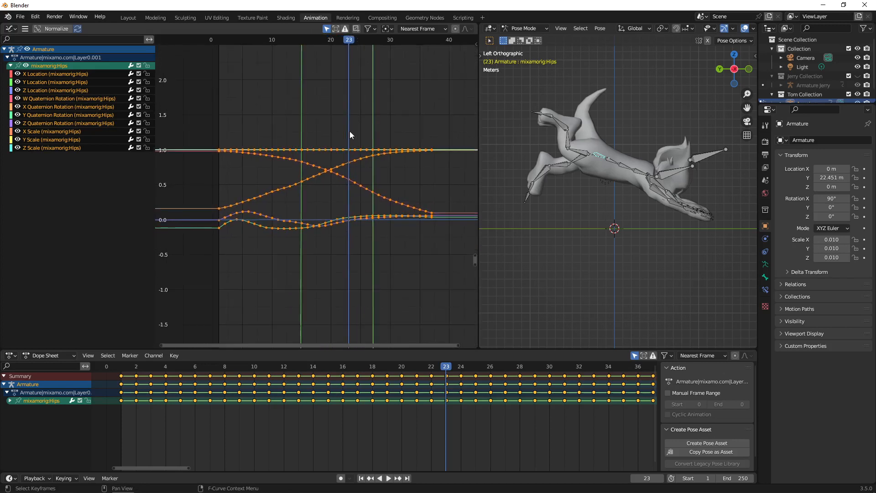
# Isolate the Hips bone's Z Location curve by hiding the other location, rotation and scale channels, and frame it in the Graph Editor
pyautogui.scroll(1, 340, 131)
pyautogui.keyDown('ctrl'); pyautogui.moveTo(340, 132); pyautogui.dragTo(340, 125, button='middle'); pyautogui.keyUp('ctrl')
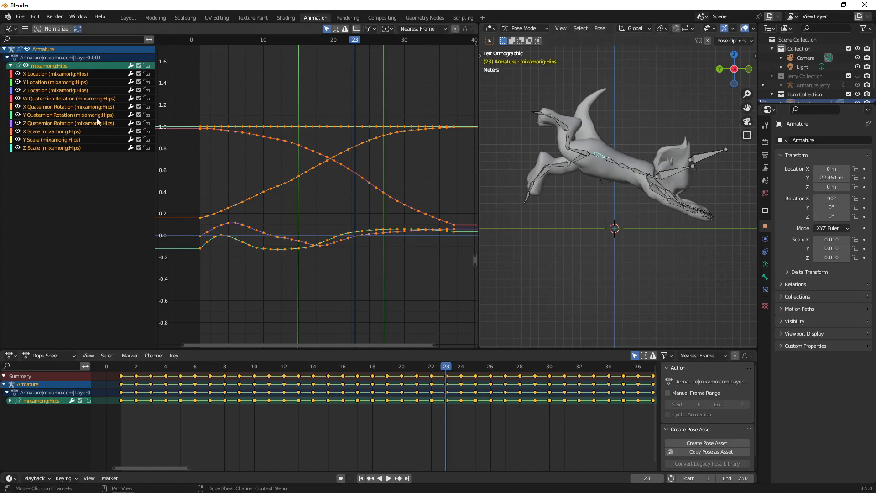
pyautogui.click(18, 82)
pyautogui.click(17, 74)
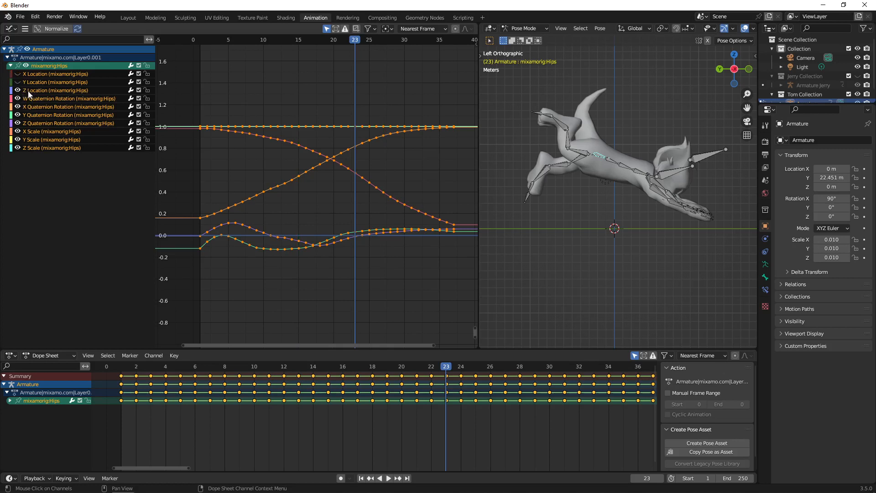
pyautogui.moveTo(18, 98); pyautogui.dragTo(17, 148)
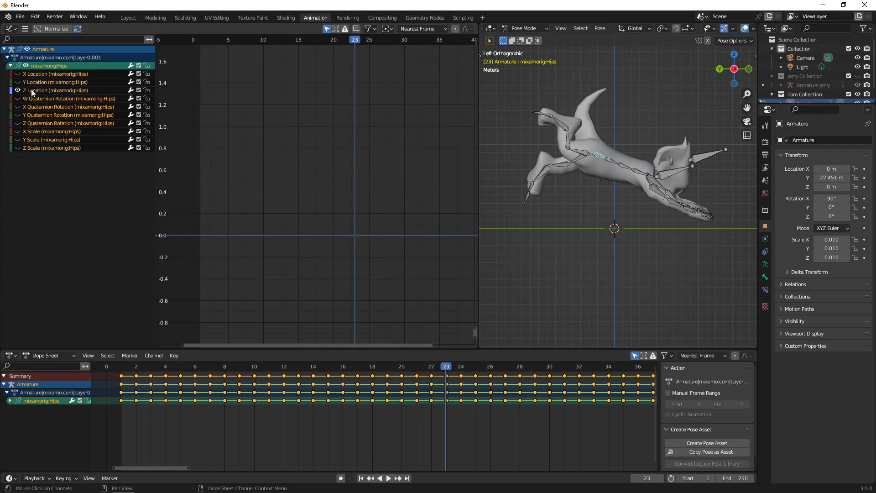
pyautogui.click(31, 90)
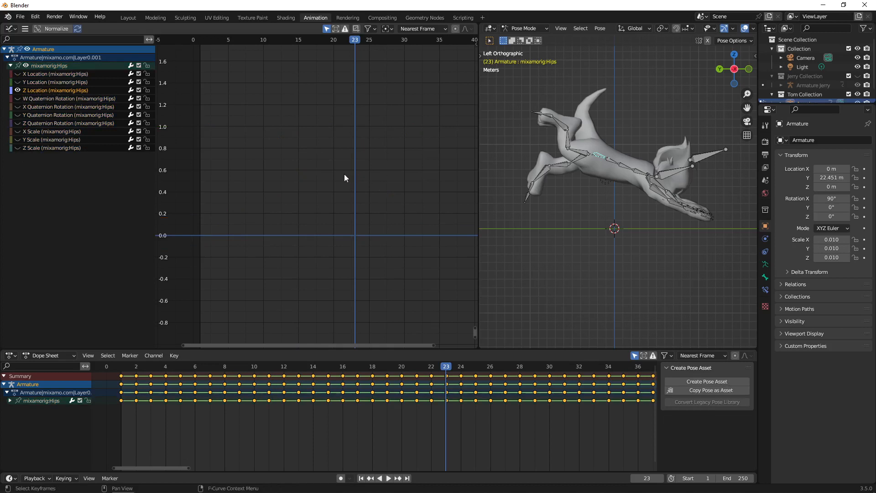
pyautogui.moveTo(339, 174); pyautogui.dragTo(321, 194, button='middle')
pyautogui.press('`')
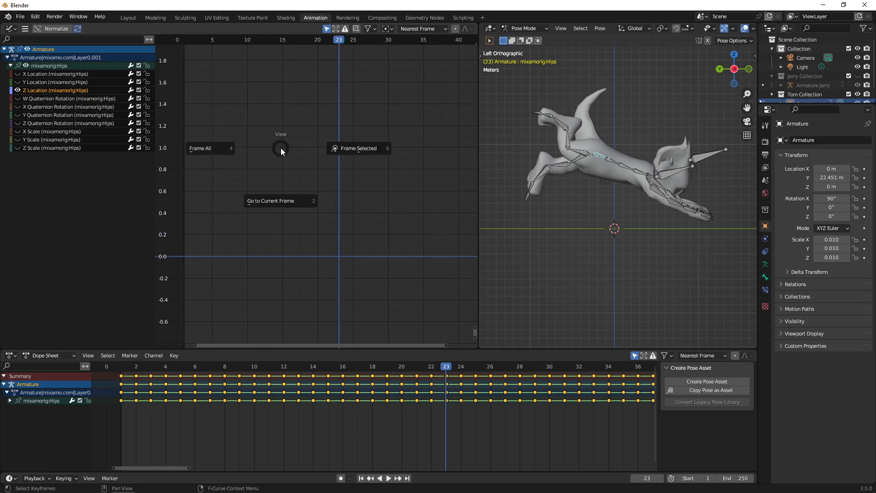
pyautogui.click(352, 150)
pyautogui.keyDown('ctrl'); pyautogui.moveTo(338, 180); pyautogui.dragTo(355, 148, button='middle'); pyautogui.keyUp('ctrl')
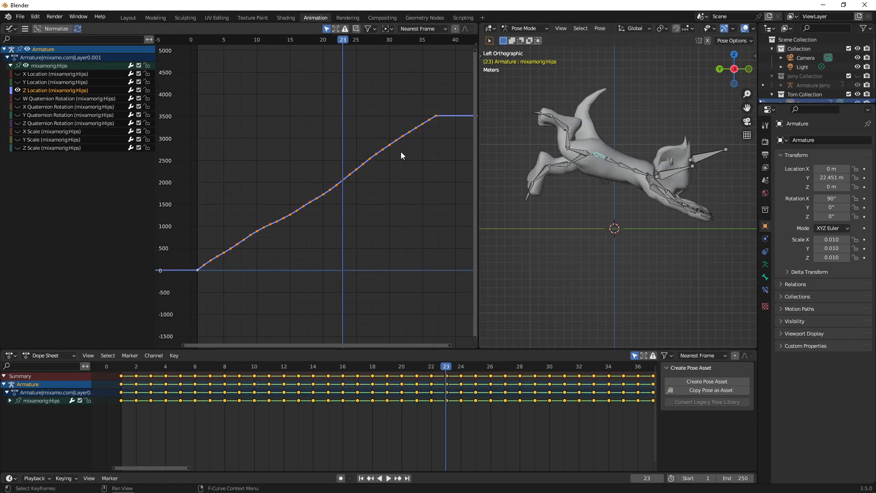
# Play and step through frames 23 to 28 to compare Tom's dive with the Z Location curve, ending at frame 23
pyautogui.press('space')
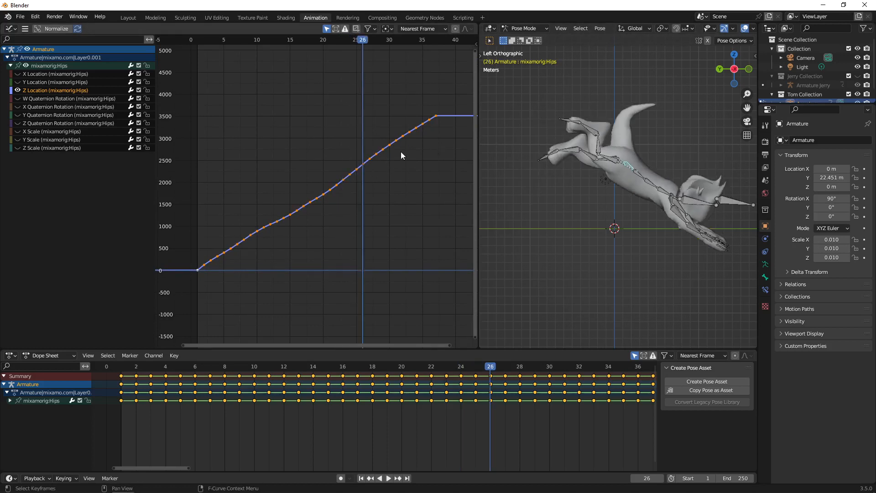
pyautogui.press('Right')
pyautogui.press('Right')
pyautogui.press('Left')
pyautogui.press('Left')
pyautogui.press('Left')
pyautogui.press('Left')
pyautogui.press('Left')
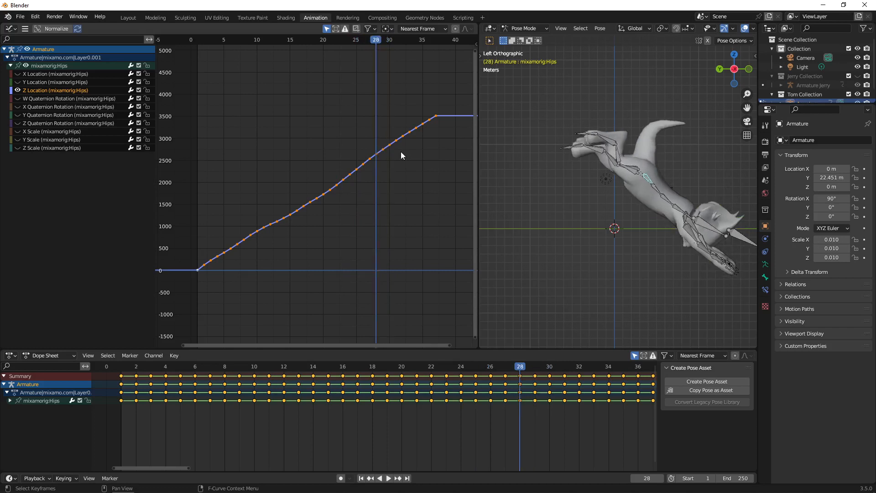
pyautogui.press('Left')
pyautogui.press('Left')
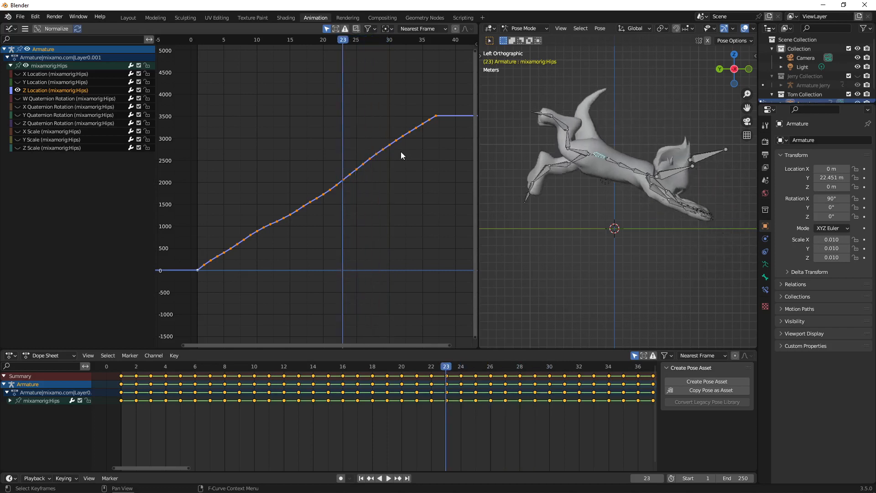
# Try to shift the Z Location keyframes after frame 23 vertically while viewing Tom's pose at frame 30
pyautogui.moveTo(451, 95); pyautogui.dragTo(348, 198)
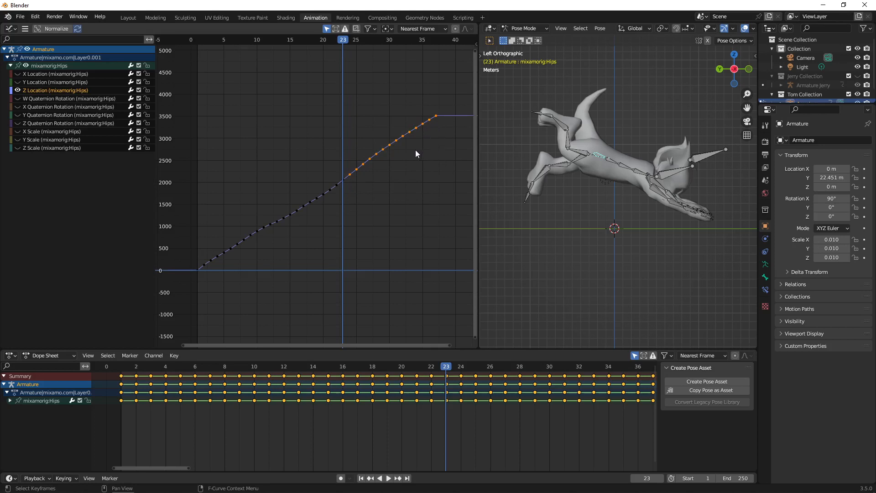
pyautogui.press('Right')
pyautogui.press('Right')
pyautogui.press('Right')
pyautogui.press('Right')
pyautogui.press('Right')
pyautogui.press('Right')
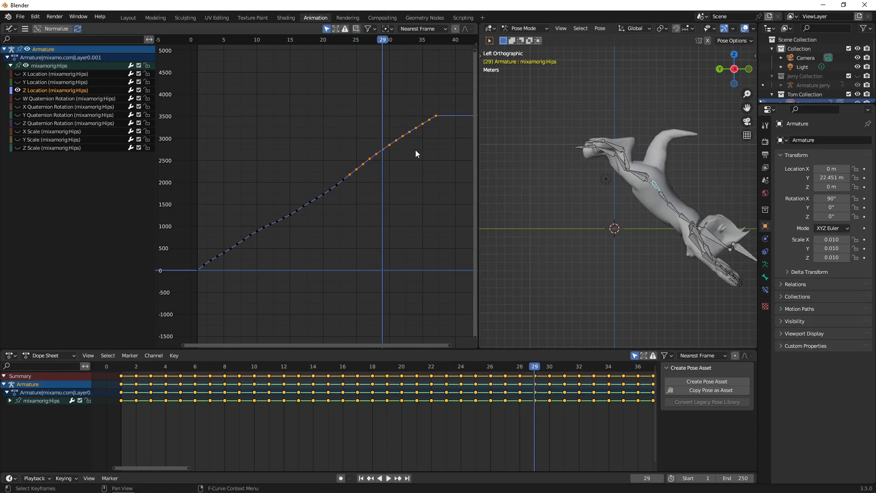
pyautogui.press('Right')
pyautogui.keyDown('shift'); pyautogui.moveTo(720, 234); pyautogui.dragTo(656, 225, button='middle'); pyautogui.keyUp('shift')
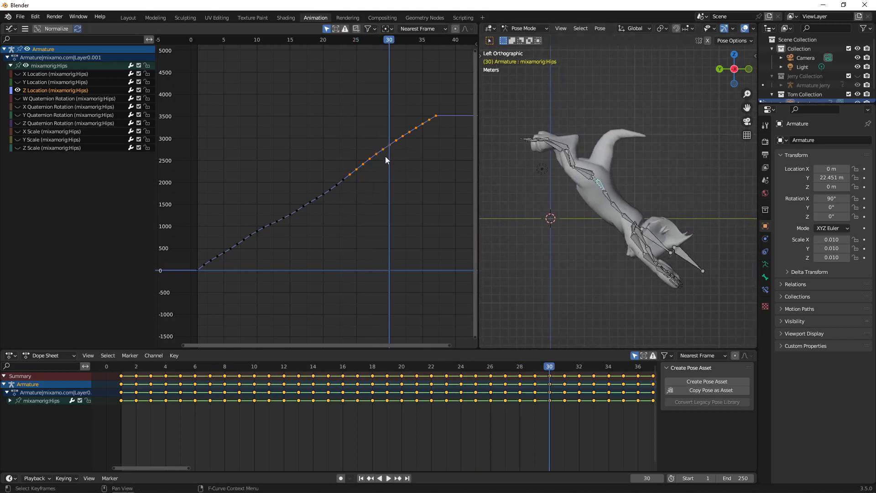
pyautogui.press('g')
pyautogui.press('y')
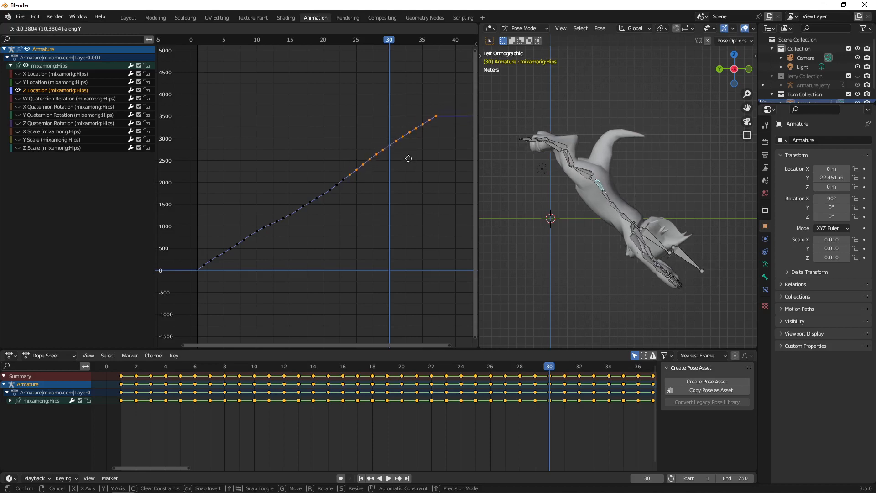
pyautogui.click(408, 160)
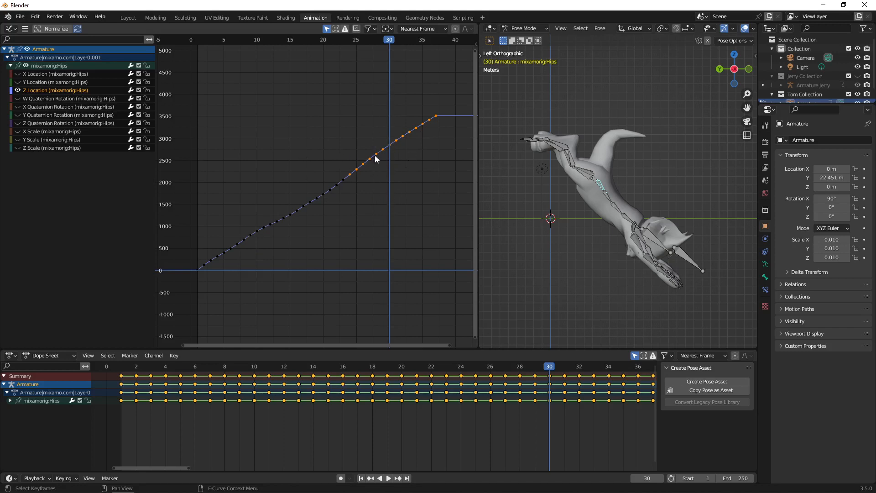
# Show only the Y Location curve, go to frame 23, and select all its keyframes after that frame
pyautogui.click(17, 90)
pyautogui.click(18, 82)
pyautogui.click(34, 82)
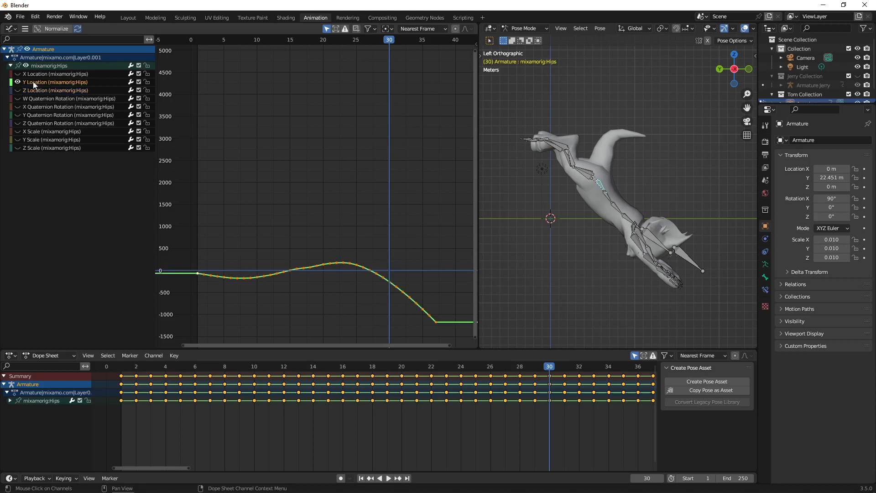
pyautogui.moveTo(364, 247); pyautogui.dragTo(316, 178, button='middle')
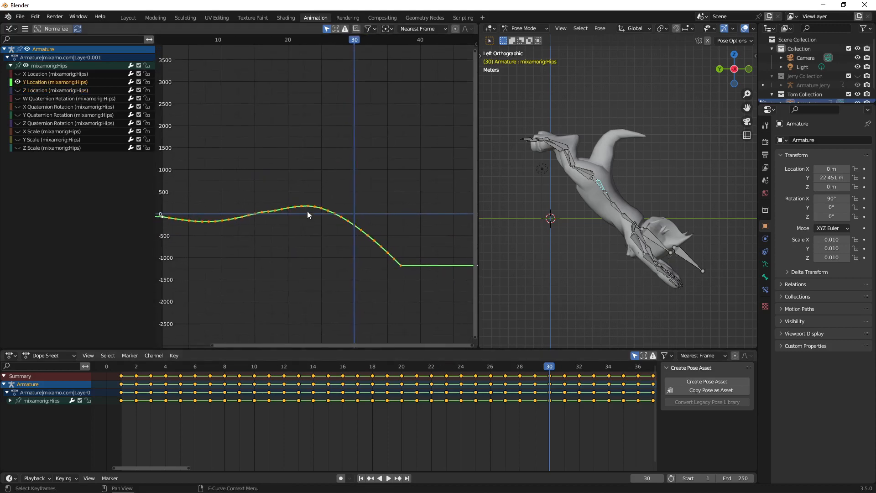
pyautogui.moveTo(544, 363); pyautogui.dragTo(448, 365)
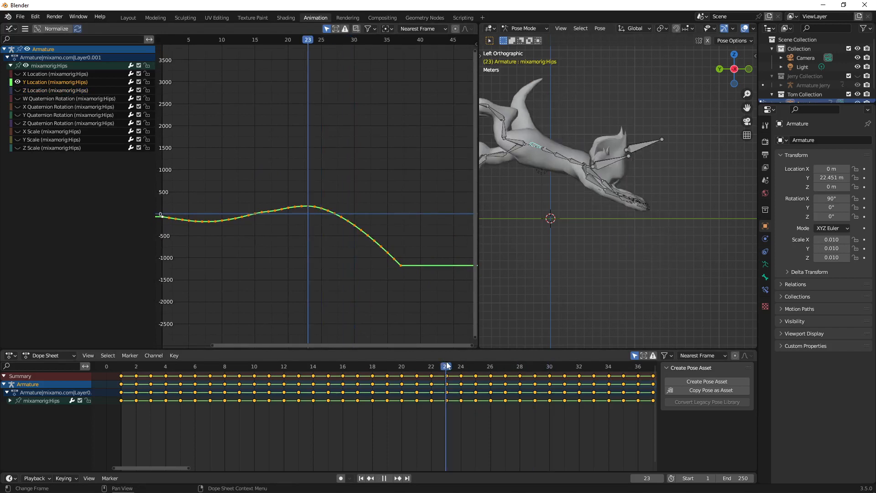
pyautogui.moveTo(430, 182); pyautogui.dragTo(312, 292)
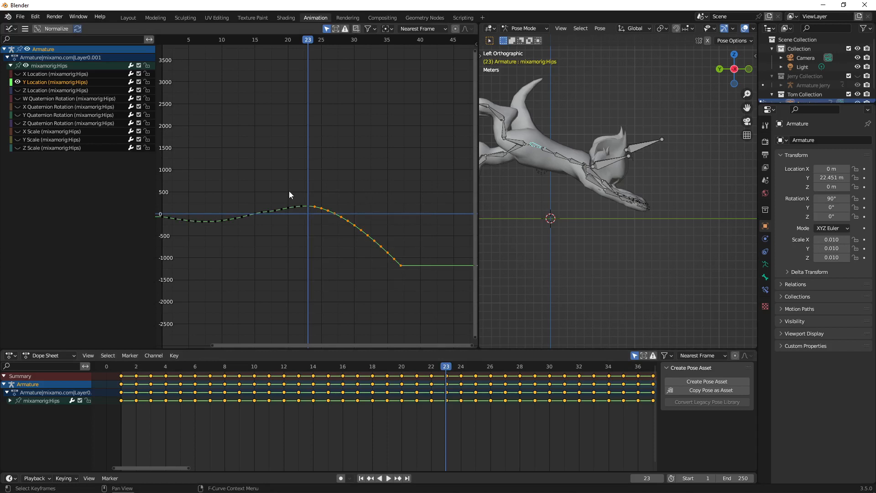
# Play and step back and forth through frames 23 to 31 to examine how Tom's height follows the Y Location curve
pyautogui.press('space')
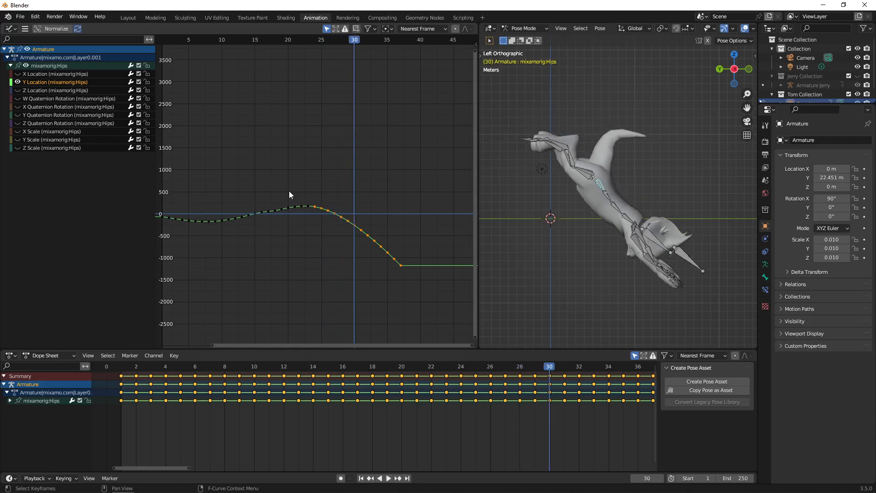
pyautogui.press('Right')
pyautogui.press('Left')
pyautogui.press('Left')
pyautogui.press('Left')
pyautogui.press('Left')
pyautogui.press('Left')
pyautogui.press('Left')
pyautogui.press('Left')
pyautogui.press('Left')
pyautogui.press('Left')
pyautogui.press('Left')
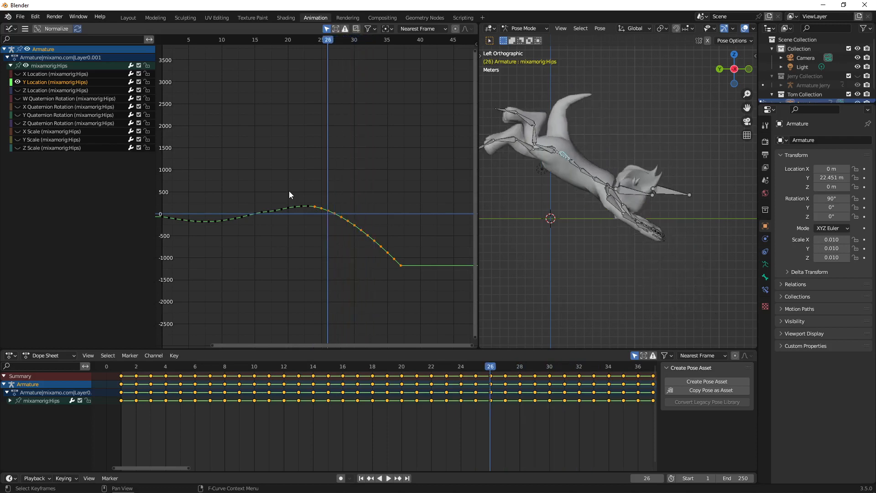
pyautogui.press('space')
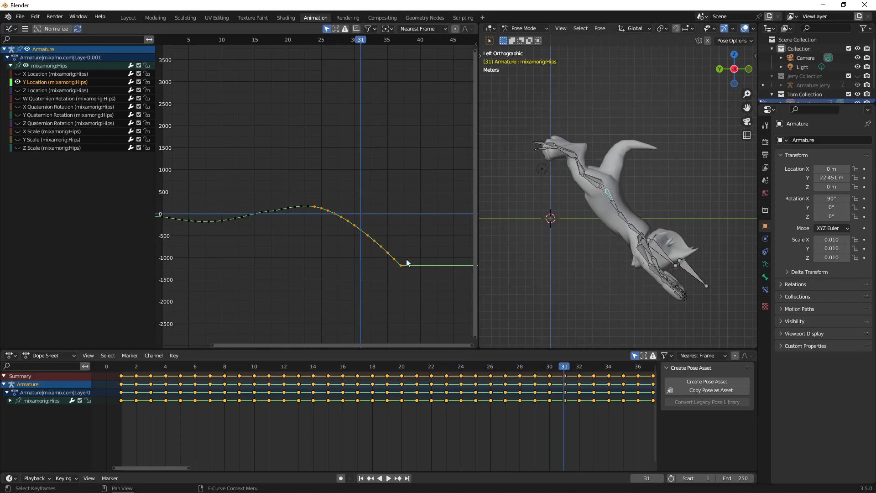
pyautogui.scroll(3, 337, 226)
pyautogui.moveTo(335, 226); pyautogui.dragTo(298, 200, button='middle')
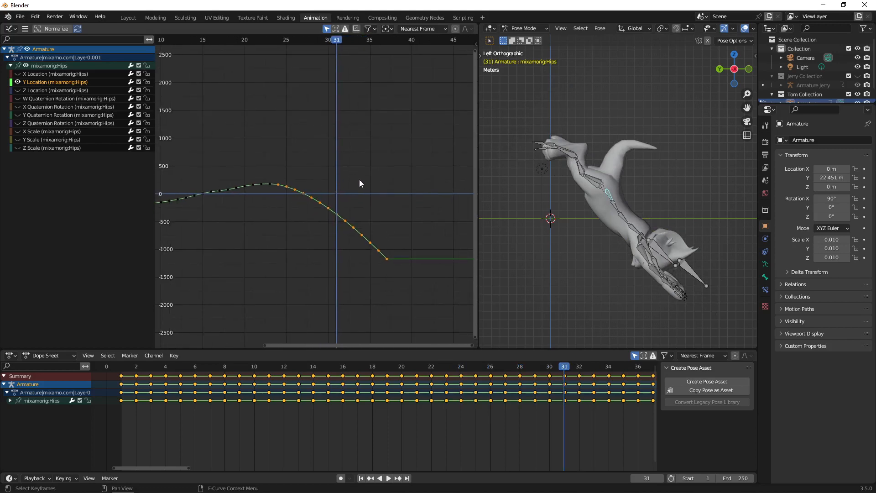
pyautogui.press('g')
pyautogui.press('y')
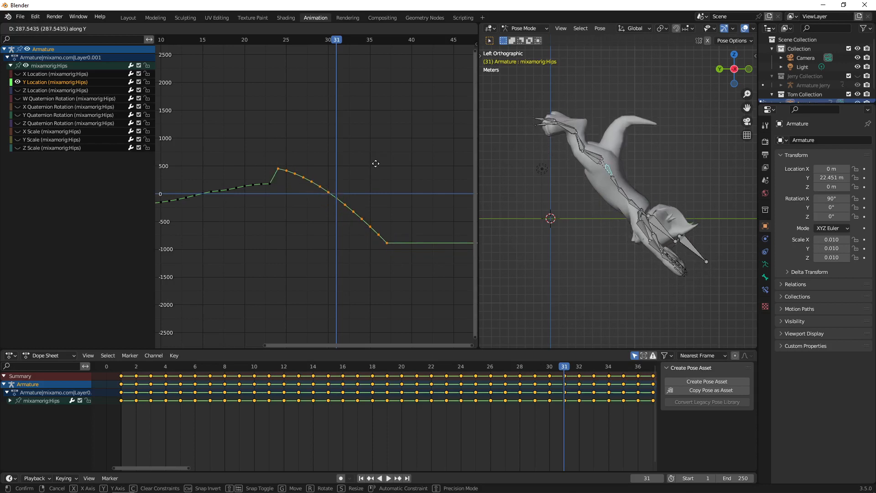
pyautogui.click(376, 169)
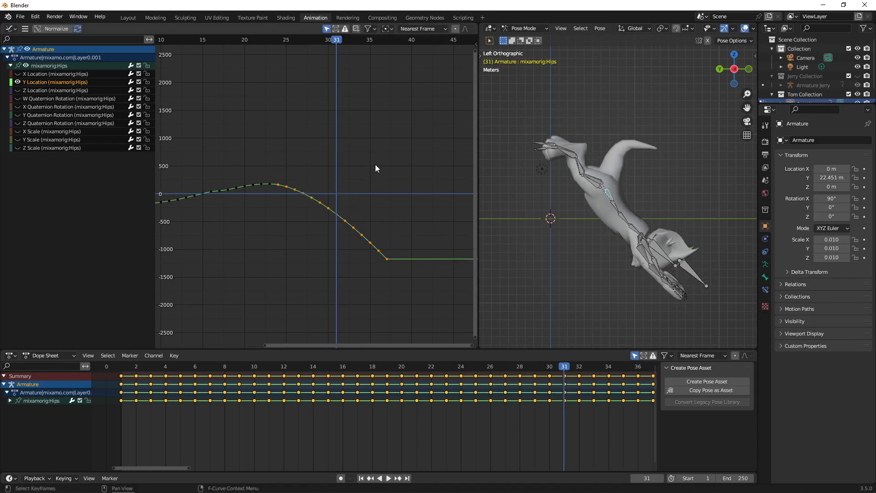
pyautogui.press('g')
pyautogui.press('y')
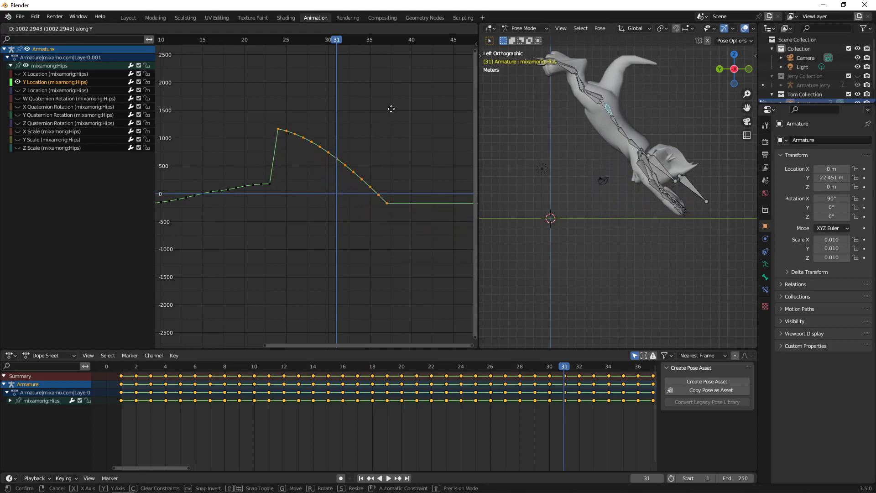
pyautogui.press('Escape')
# Raise the selected Y Location keyframes after frame 23 by about 900 units along the value axis only
pyautogui.scroll(-3, 325, 167)
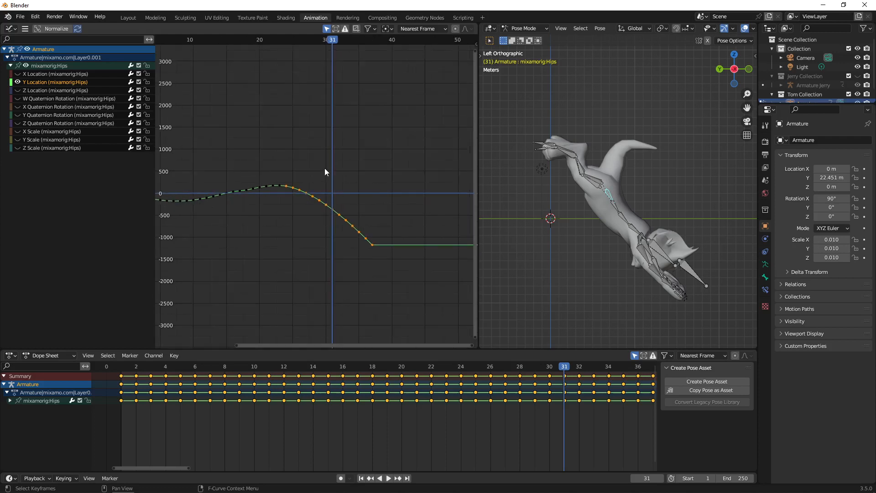
pyautogui.moveTo(324, 166); pyautogui.dragTo(341, 155, button='middle')
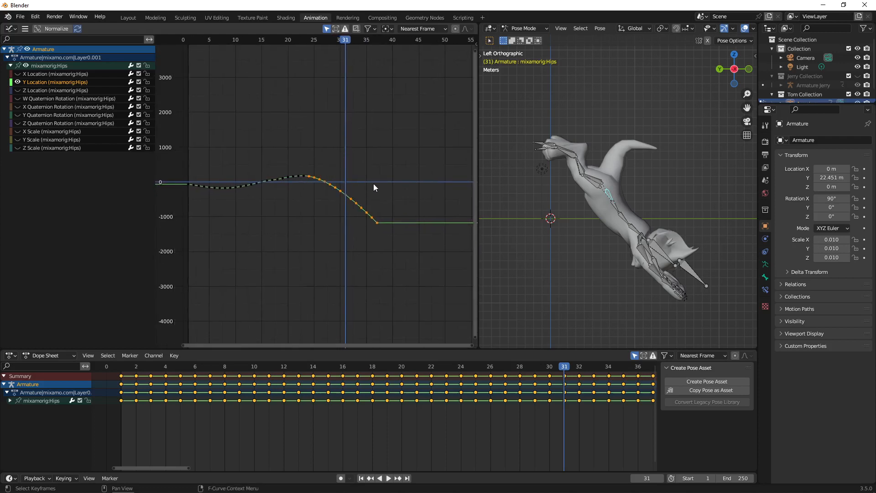
pyautogui.press('g')
pyautogui.press('y')
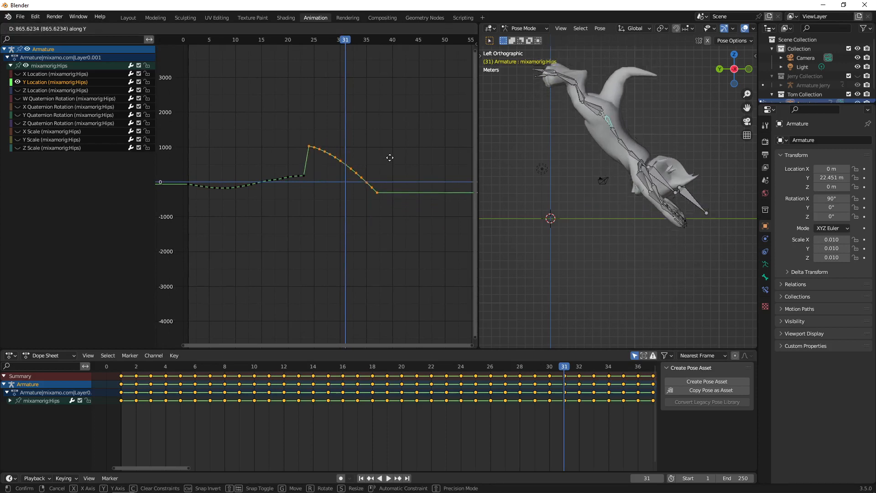
pyautogui.scroll(3, 333, 167)
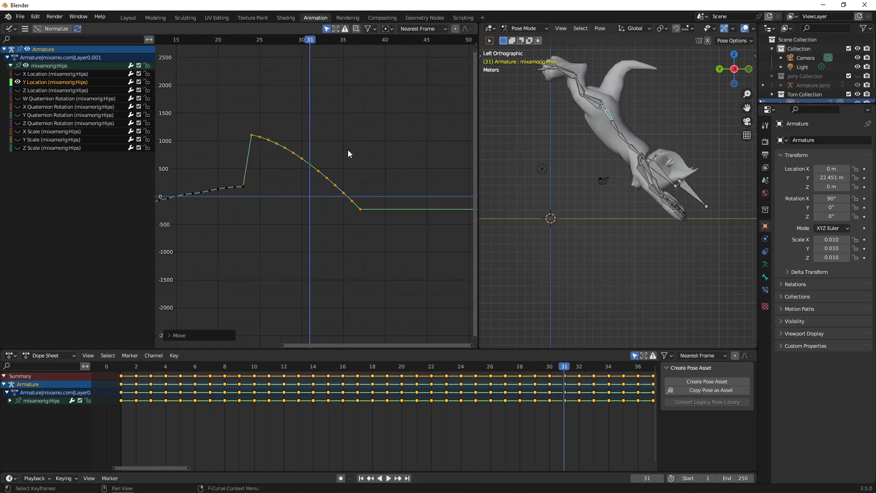
# Scale the selected Y Location keyframes vertically until that part of the curve is almost flat
pyautogui.press('s')
pyautogui.press('y')
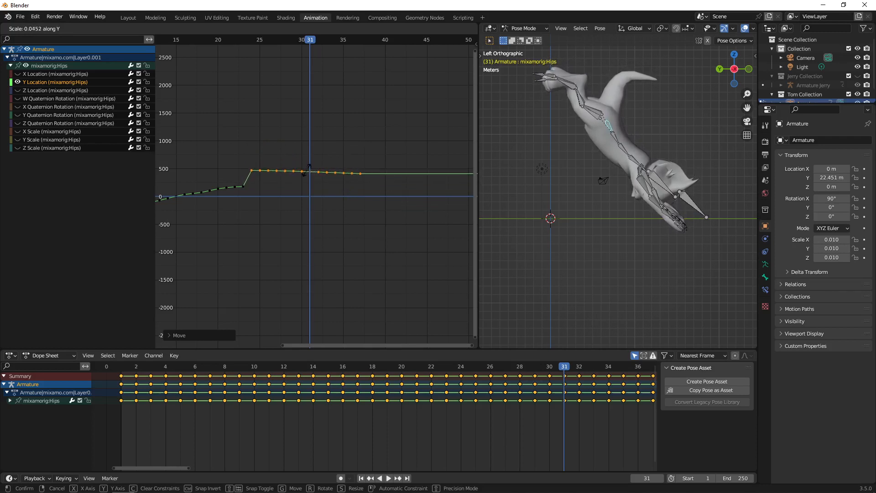
pyautogui.click(305, 170)
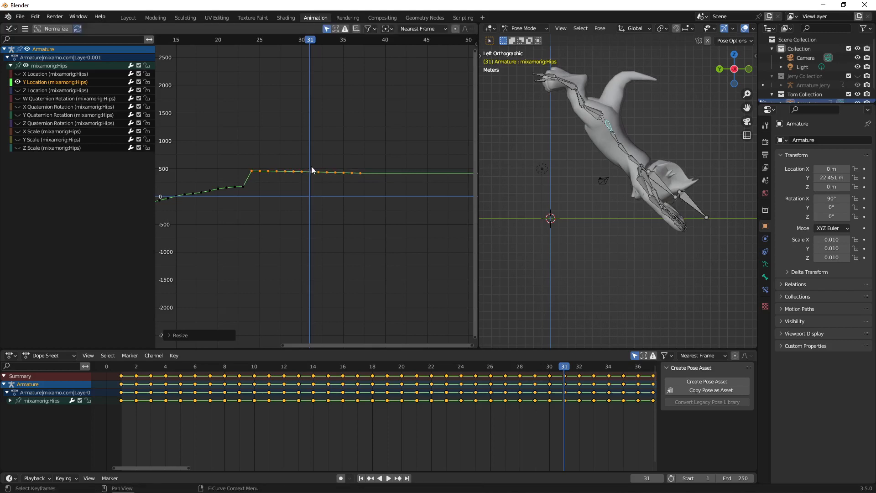
# Lower the flattened Y Location keyframes to line up with the keyframe at frame 23, and play the animation
pyautogui.press('g')
pyautogui.press('y')
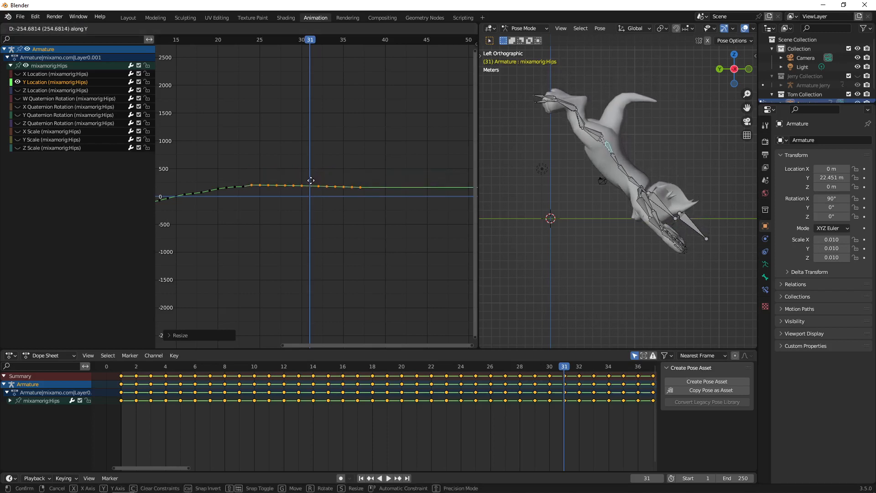
pyautogui.click(310, 182)
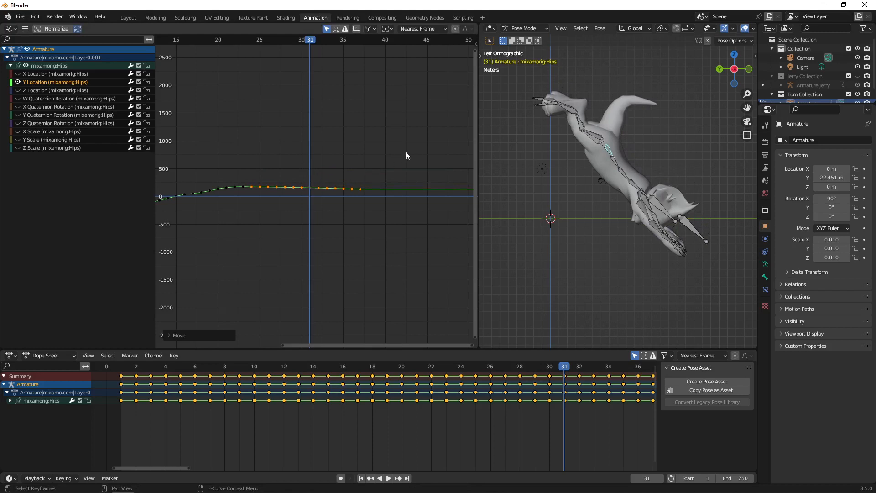
pyautogui.scroll(-2, 612, 193)
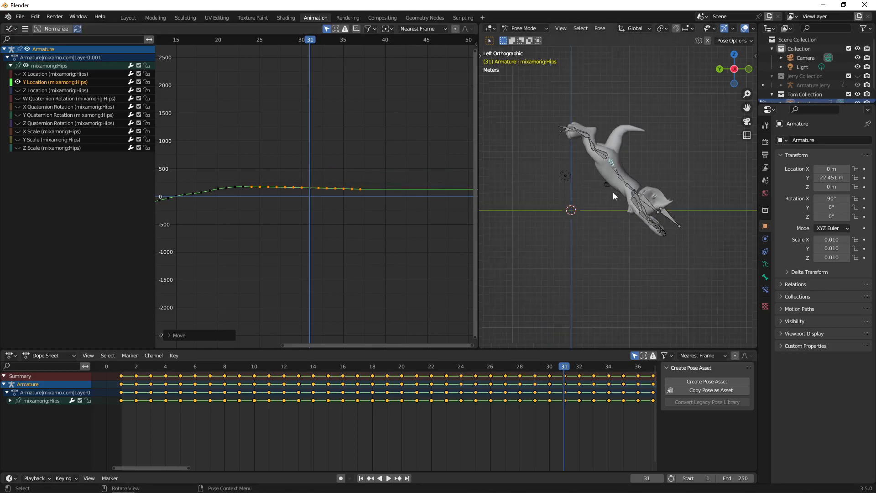
pyautogui.press('space')
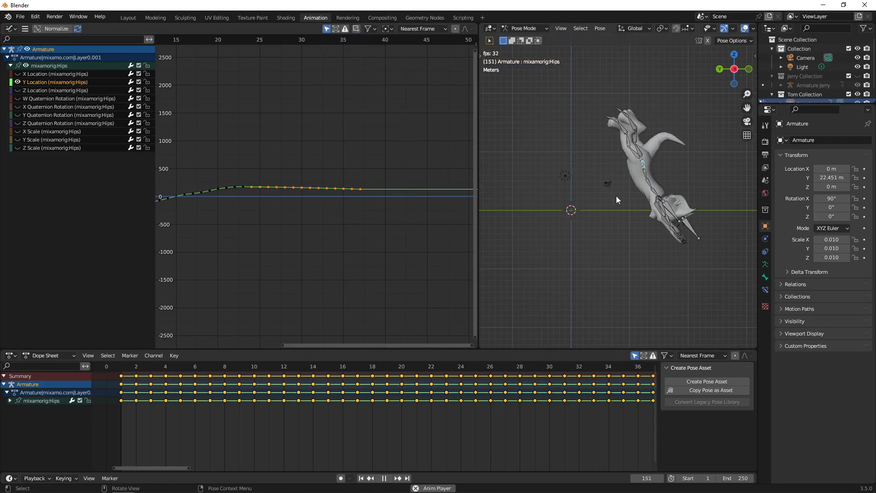
# Stop playback at the start and step back and forth through frames 20 to 39 to examine Tom's flattened dive motion
pyautogui.hotkey('shift', 'Left')
pyautogui.press('space')
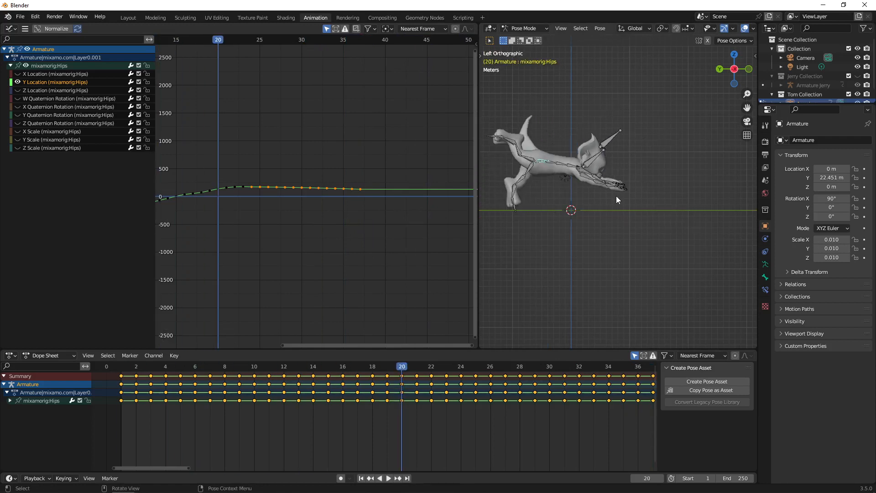
pyautogui.press('Right')
pyautogui.press('Right')
pyautogui.press('Right')
pyautogui.press('Right')
pyautogui.press('Right')
pyautogui.press('Right')
pyautogui.press('Right')
pyautogui.press('Right')
pyautogui.press('Right')
pyautogui.press('Right')
pyautogui.press('Right')
pyautogui.press('Right')
pyautogui.press('Right')
pyautogui.press('Right')
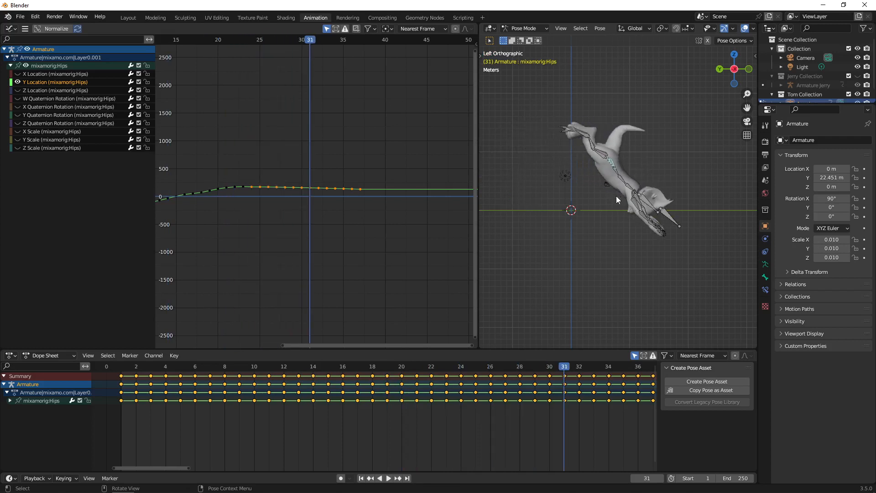
pyautogui.press('Right')
pyautogui.press('Right')
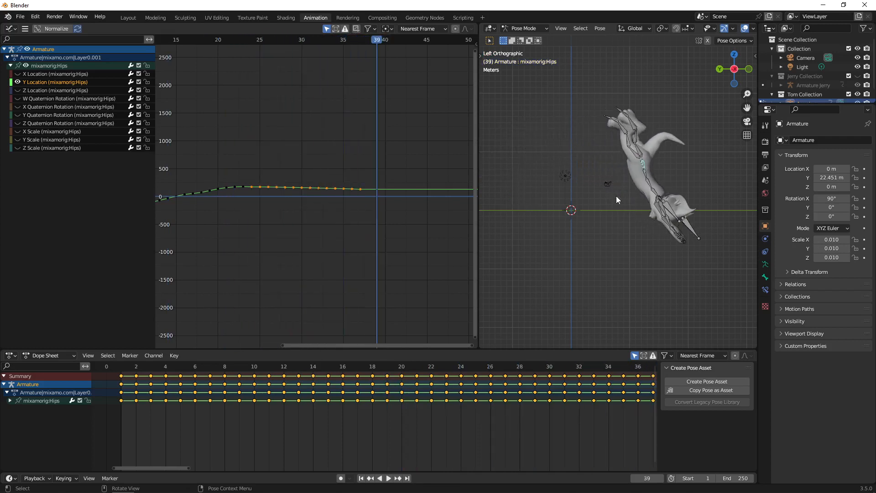
pyautogui.press('Left')
pyautogui.press('Left')
pyautogui.press('Left')
pyautogui.press('Left')
pyautogui.press('Left')
pyautogui.press('Left')
pyautogui.press('Left')
pyautogui.press('Left')
pyautogui.press('Left')
pyautogui.press('Left')
pyautogui.press('Left')
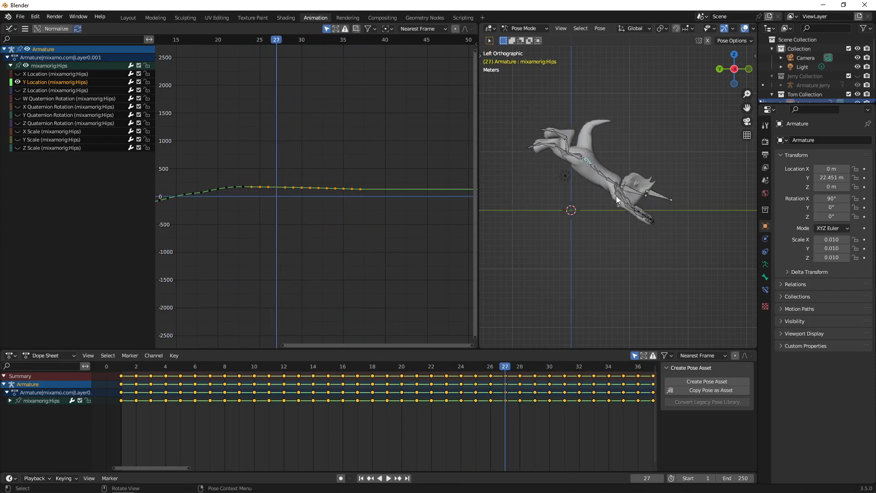
pyautogui.press('Left')
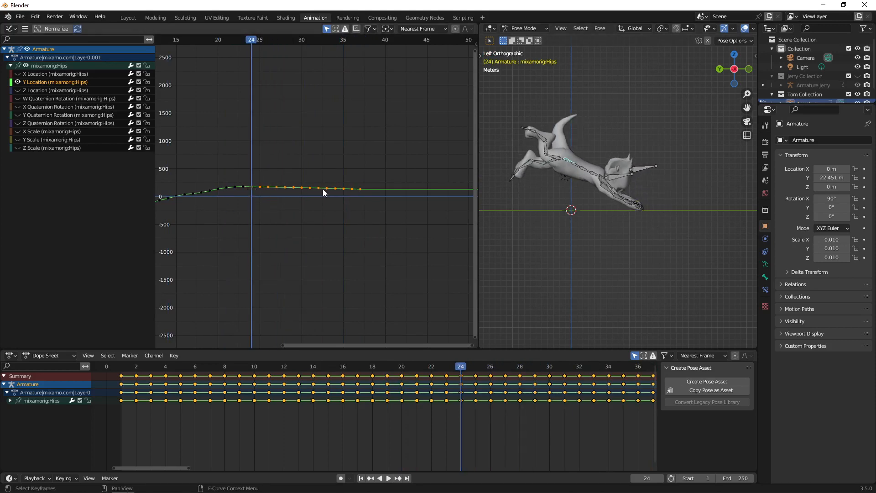
# Hide the Hips Y Location curve, then show and select only the X Quaternion Rotation curve, framed in the graph
pyautogui.click(18, 82)
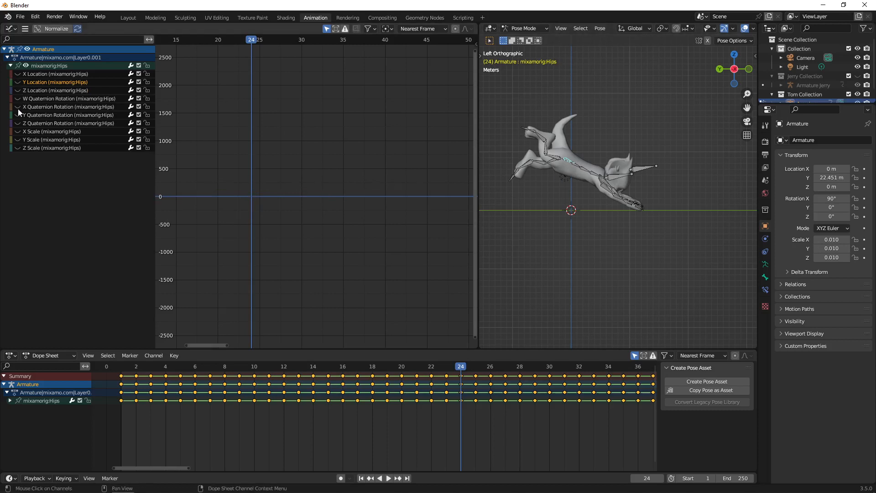
pyautogui.click(18, 106)
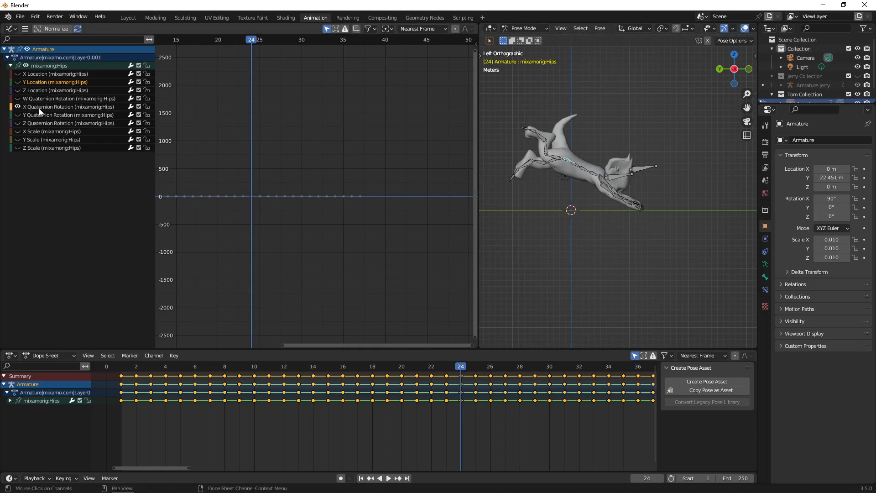
pyautogui.click(42, 107)
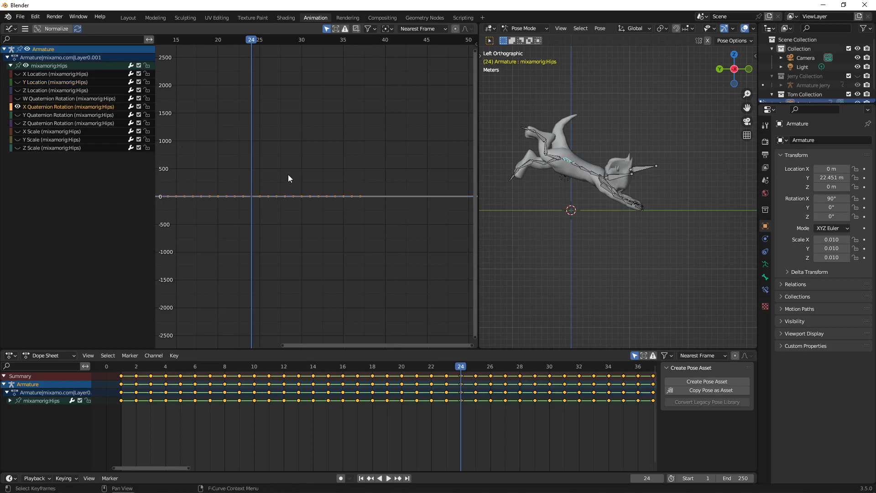
pyautogui.press('`')
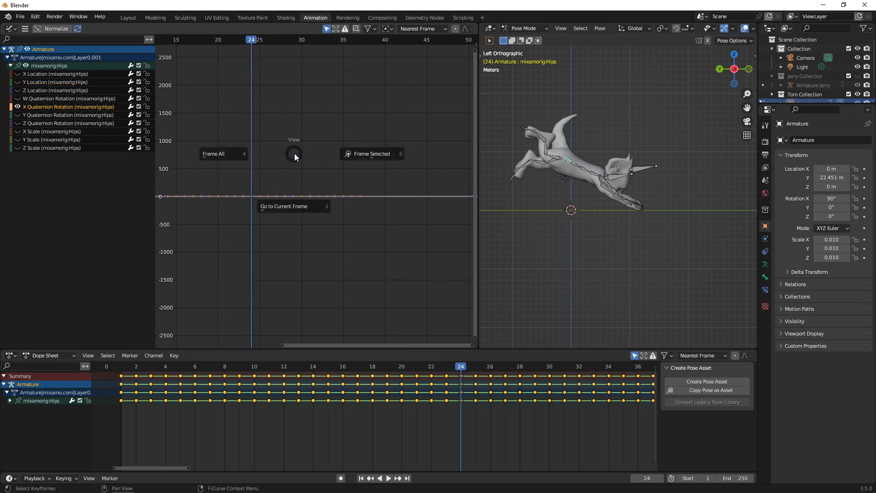
pyautogui.click(362, 156)
pyautogui.keyDown('ctrl'); pyautogui.moveTo(361, 136); pyautogui.dragTo(352, 159, button='middle'); pyautogui.keyUp('ctrl')
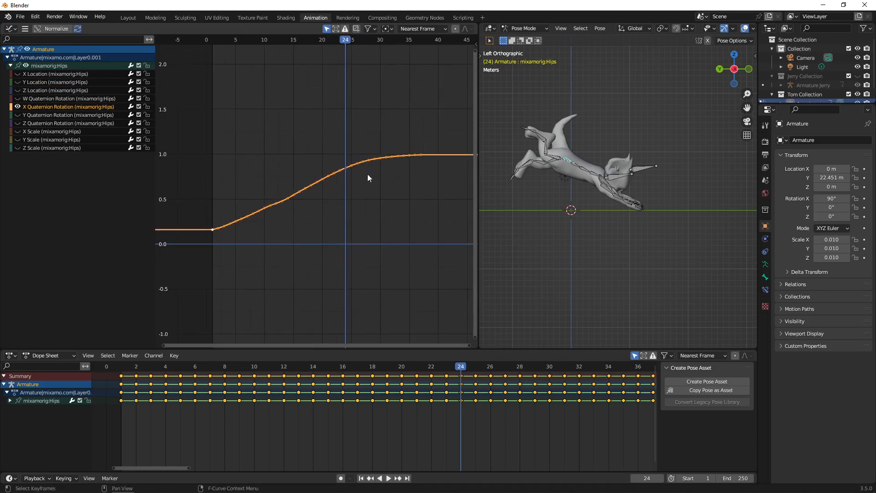
# Select the X Quaternion Rotation keyframes from frame 24 onward and scale them up along the value axis only to steepen the curve
pyautogui.moveTo(439, 126); pyautogui.dragTo(344, 198)
pyautogui.press('s')
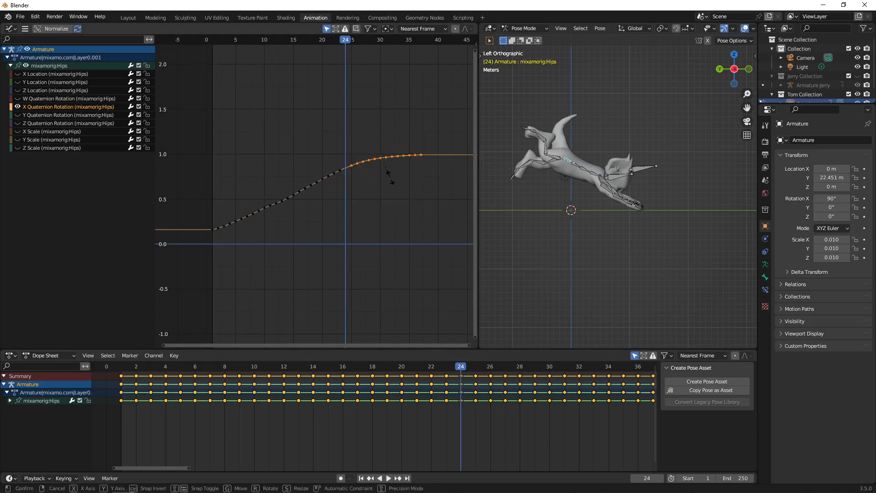
pyautogui.press('y')
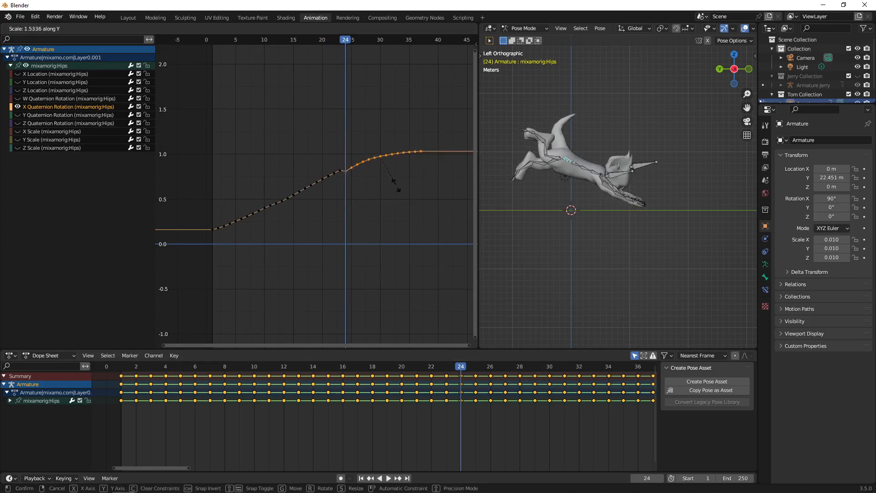
pyautogui.click(406, 210)
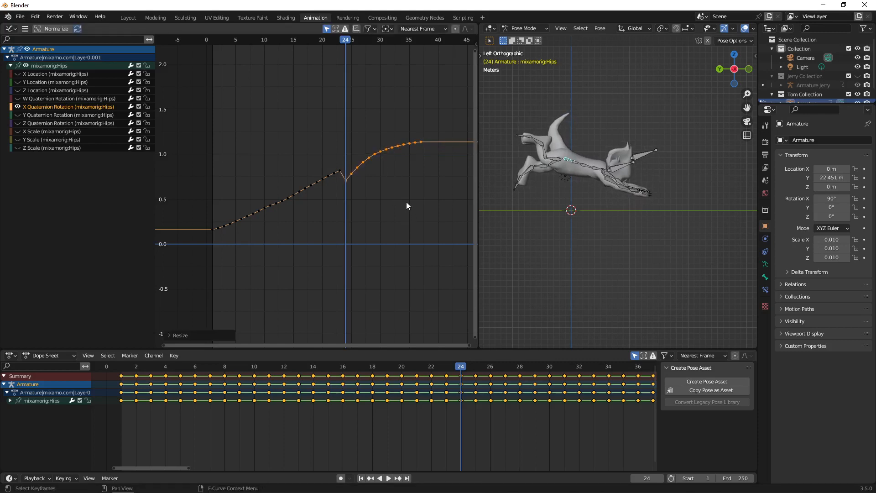
# Step back and forth through the frames around 24 to 27 to examine how the steeper X rotation affects Tom's pose
pyautogui.press('Left')
pyautogui.press('Left')
pyautogui.press('Left')
pyautogui.press('Right')
pyautogui.press('Right')
pyautogui.press('Right')
pyautogui.press('Right')
pyautogui.press('Right')
pyautogui.press('Right')
pyautogui.press('Right')
pyautogui.press('Right')
pyautogui.press('Right')
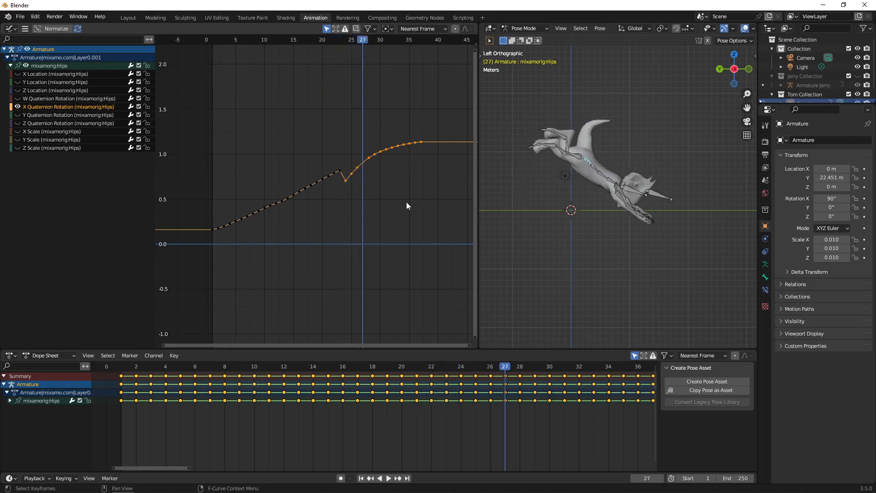
pyautogui.press('Left')
pyautogui.press('Left')
pyautogui.press('Left')
pyautogui.press('Left')
pyautogui.press('Left')
pyautogui.press('Left')
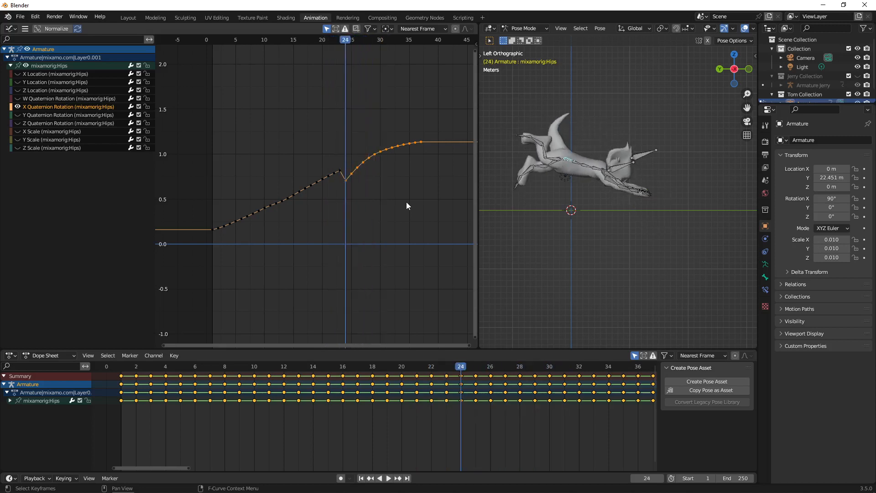
# Scale the selected X Quaternion Rotation keyframes through zero along the value axis so the section after frame 23 slopes downward
pyautogui.press('s')
pyautogui.press('y')
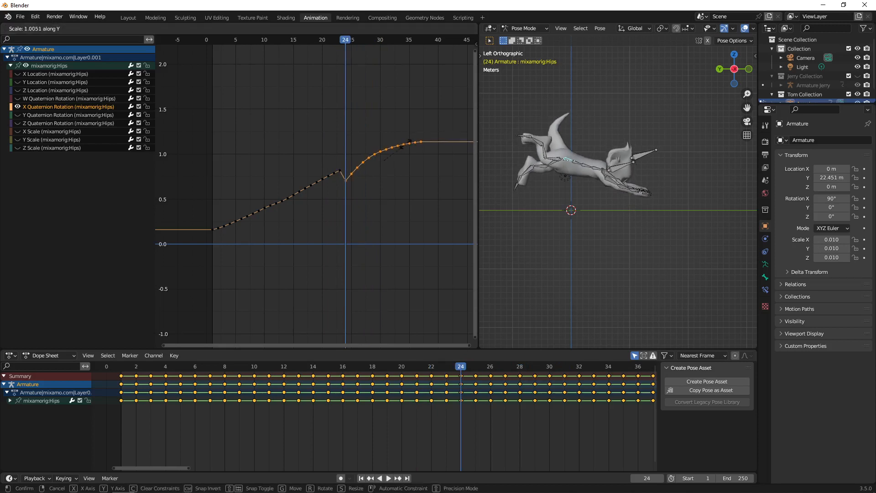
pyautogui.click(365, 149)
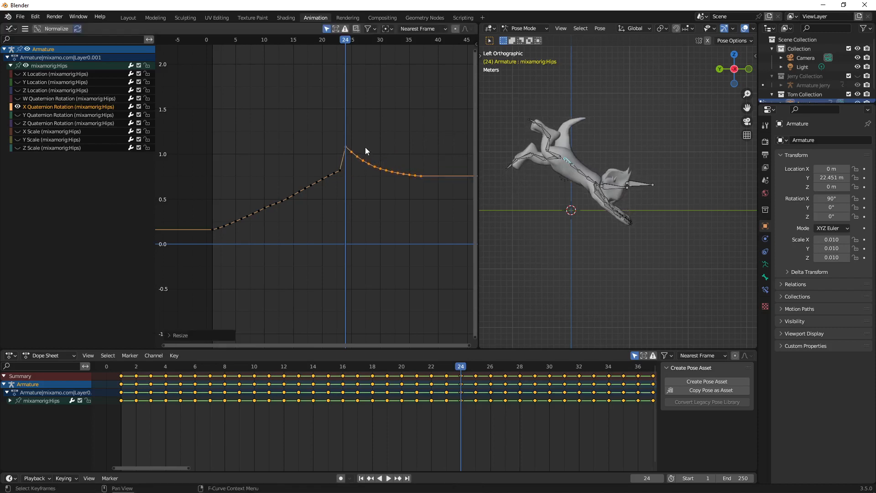
# Step back and forth through the frames up to 37 to examine Tom's pose with the inverted X rotation curve
pyautogui.press('Left')
pyautogui.press('Left')
pyautogui.press('Left')
pyautogui.press('Right')
pyautogui.press('Right')
pyautogui.press('Right')
pyautogui.press('Right')
pyautogui.press('Right')
pyautogui.press('Right')
pyautogui.press('Right')
pyautogui.press('Right')
pyautogui.press('Right')
pyautogui.press('Right')
pyautogui.press('Right')
pyautogui.press('Right')
pyautogui.press('Right')
pyautogui.press('Right')
pyautogui.press('Right')
pyautogui.press('Right')
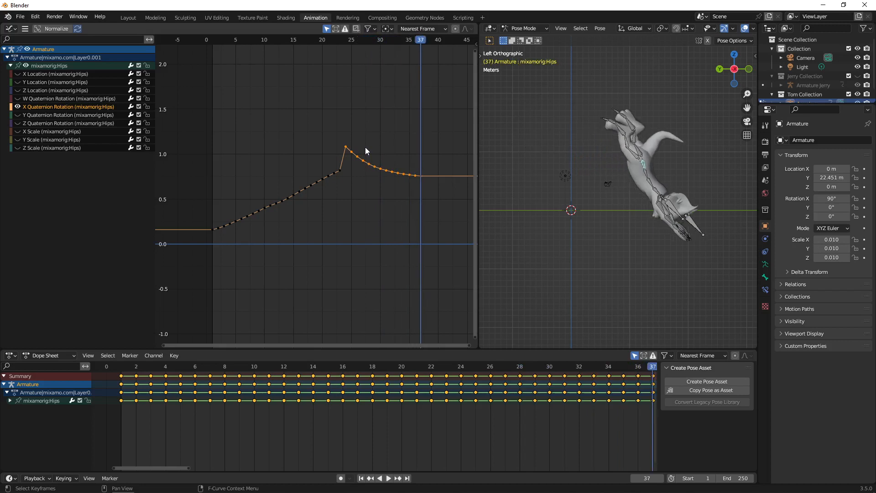
pyautogui.press('Left')
pyautogui.press('Left')
pyautogui.press('Left')
pyautogui.press('Left')
pyautogui.press('Left')
pyautogui.press('Left')
pyautogui.press('Left')
pyautogui.press('Left')
pyautogui.press('Left')
pyautogui.press('Right')
pyautogui.press('Right')
pyautogui.press('Right')
pyautogui.press('Right')
pyautogui.press('Right')
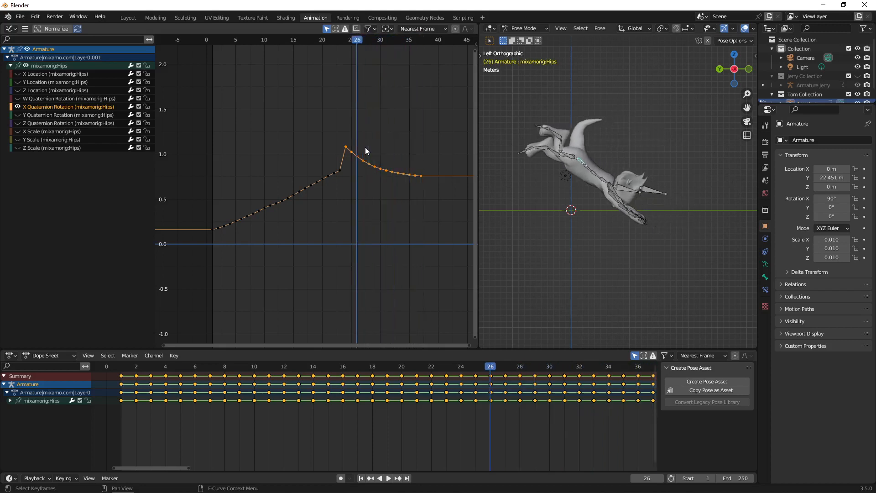
pyautogui.press('Right')
pyautogui.press('Right')
pyautogui.press('Right')
pyautogui.press('Right')
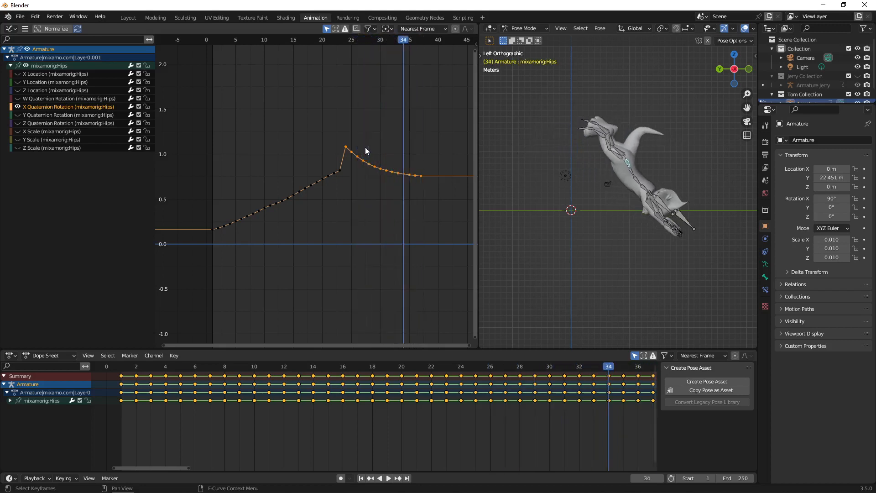
# Try to raise the X Quaternion Rotation keyframe at frame 37 by about 0.02
pyautogui.click(434, 177)
pyautogui.press('g')
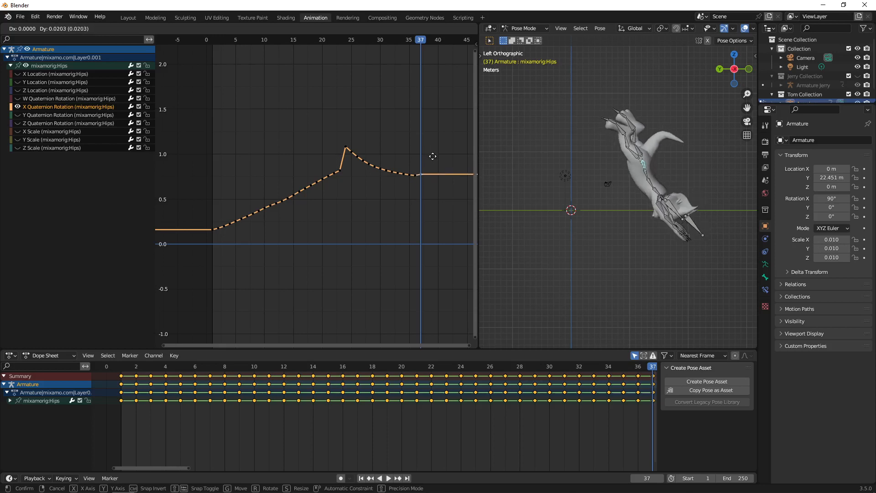
pyautogui.click(433, 156)
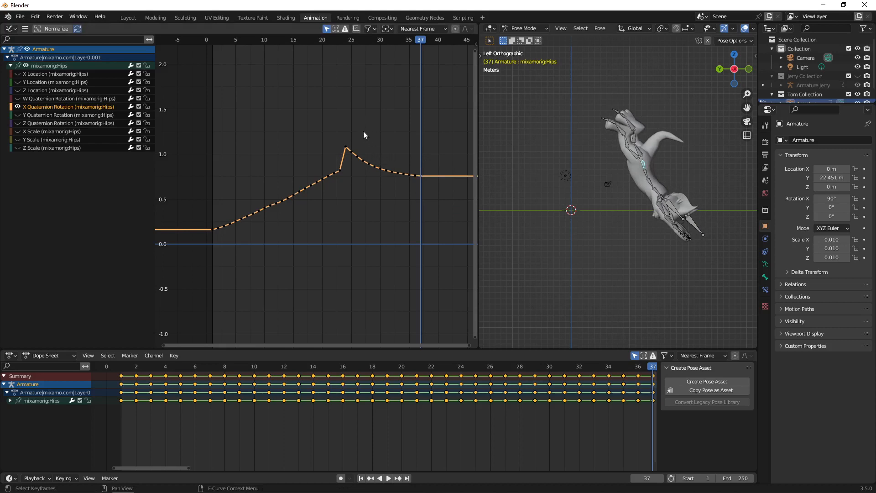
# Toggle the Hips rotation curves' visibility, leaving both X and Y Quaternion Rotation shown in the graph
pyautogui.click(18, 107)
pyautogui.click(18, 114)
pyautogui.click(18, 106)
pyautogui.click(18, 114)
pyautogui.click(17, 107)
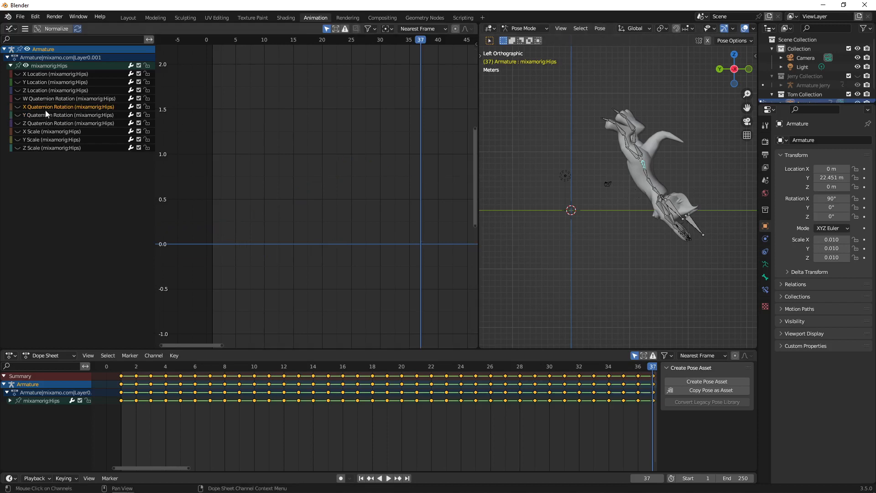
pyautogui.click(18, 107)
pyautogui.click(17, 115)
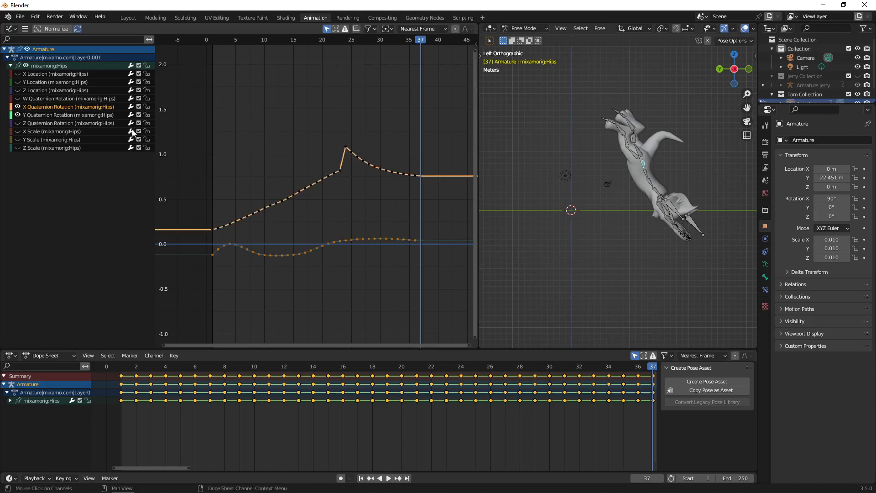